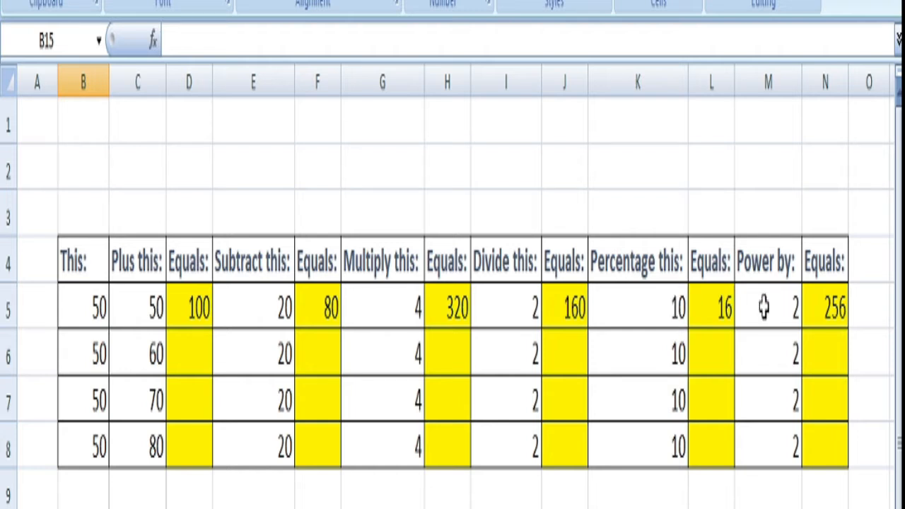
- Enter the addition formula =b6+c6 in cell D6, following the pattern of the formula in D5
click(199, 319)
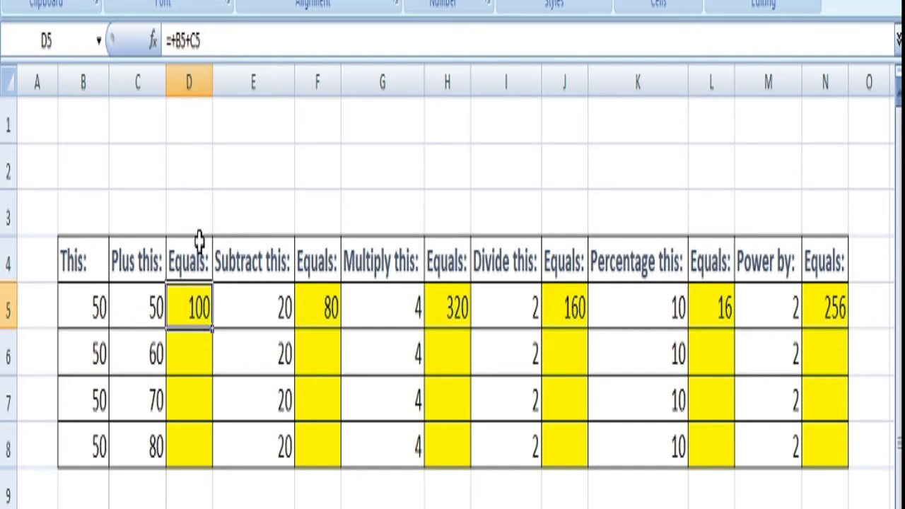
click(194, 357)
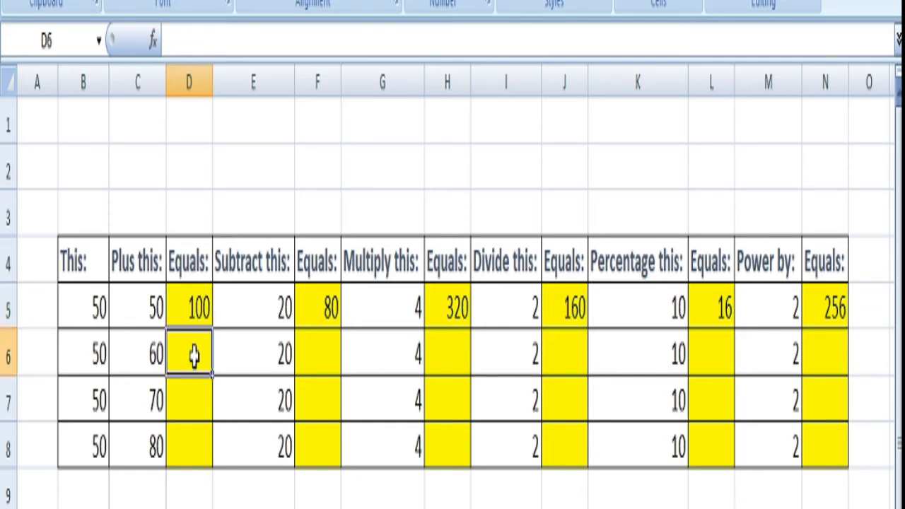
text(=)
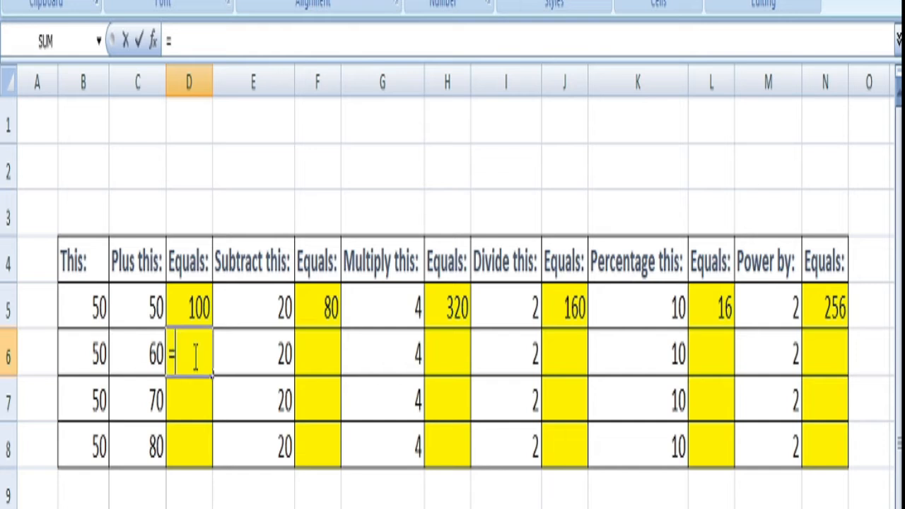
text(b6+)
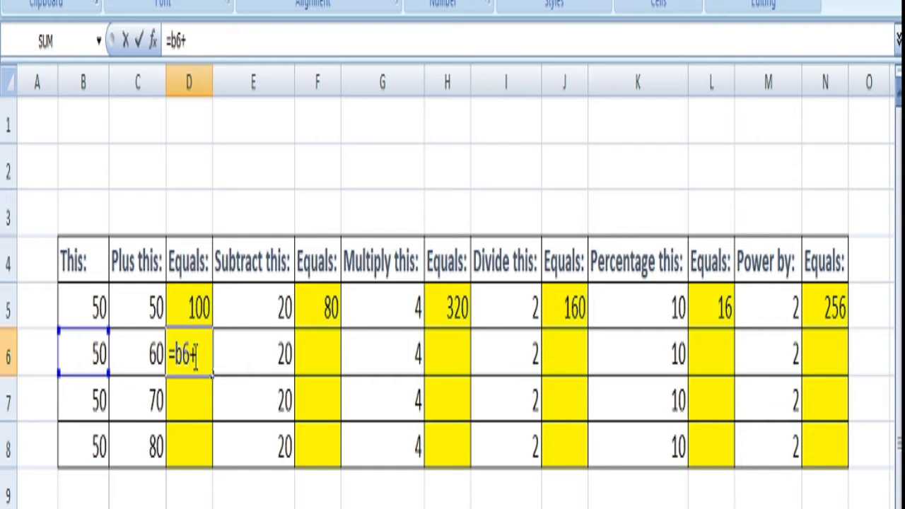
text(c6)
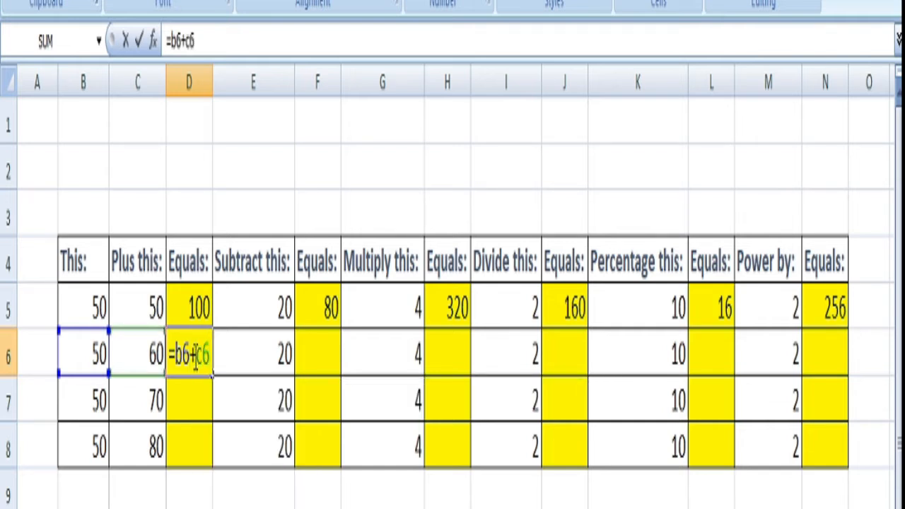
key(Return)
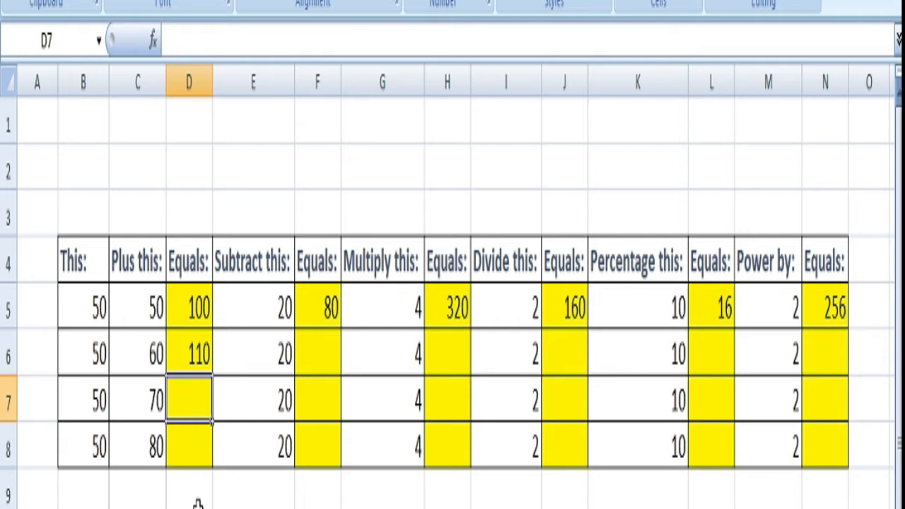
- Enter the addition formula =b7+c7 in cell D7
text(=)
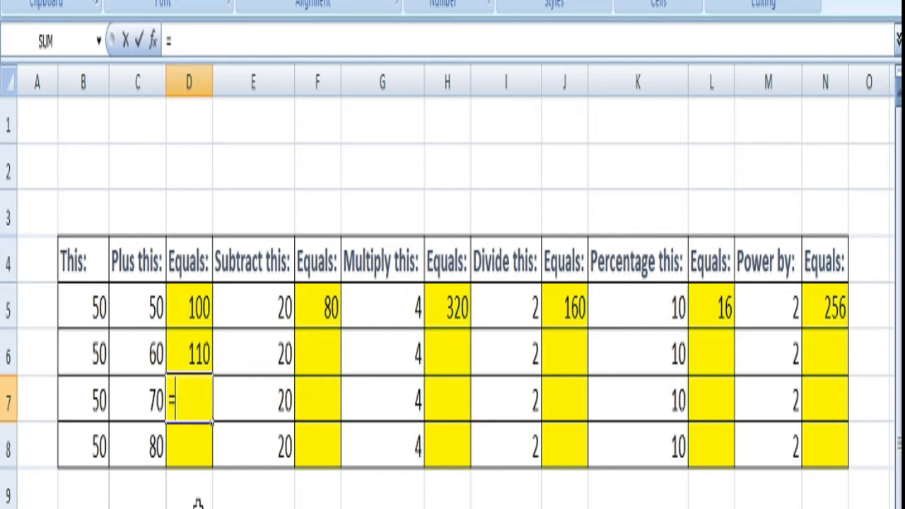
text(b7)
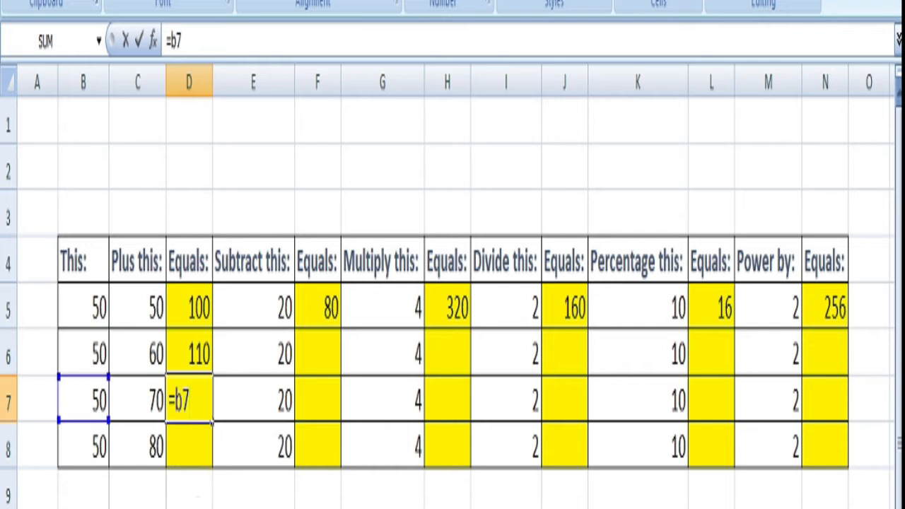
text(+c7)
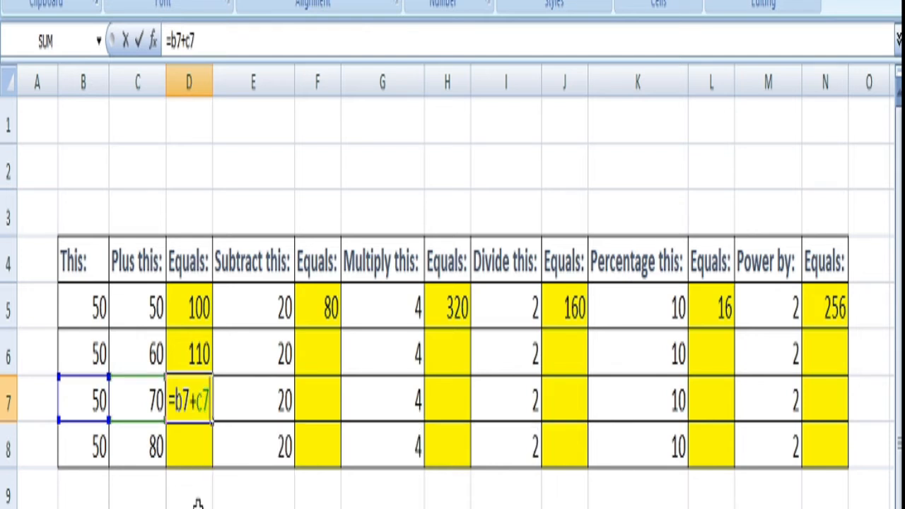
key(Return)
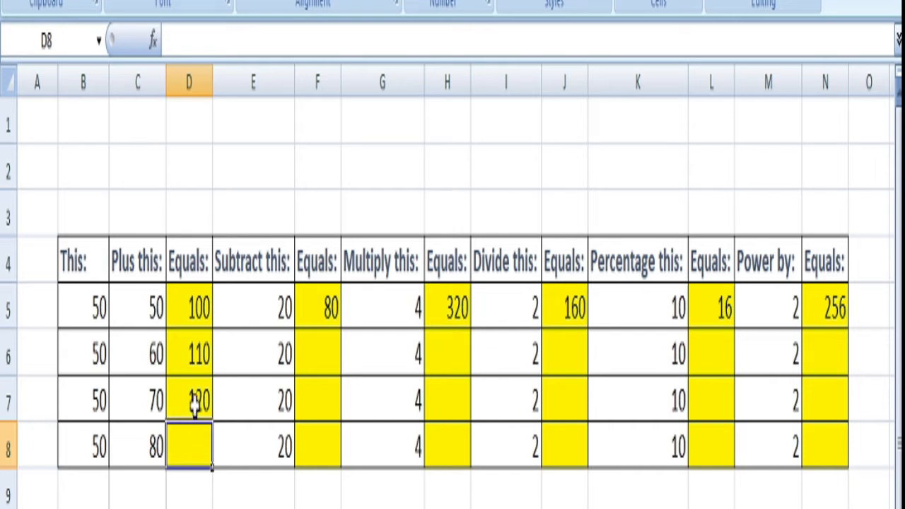
- Copy the addition formula from D7 into D8, clear the copy selection and check the pasted formula
right_click(195, 404)
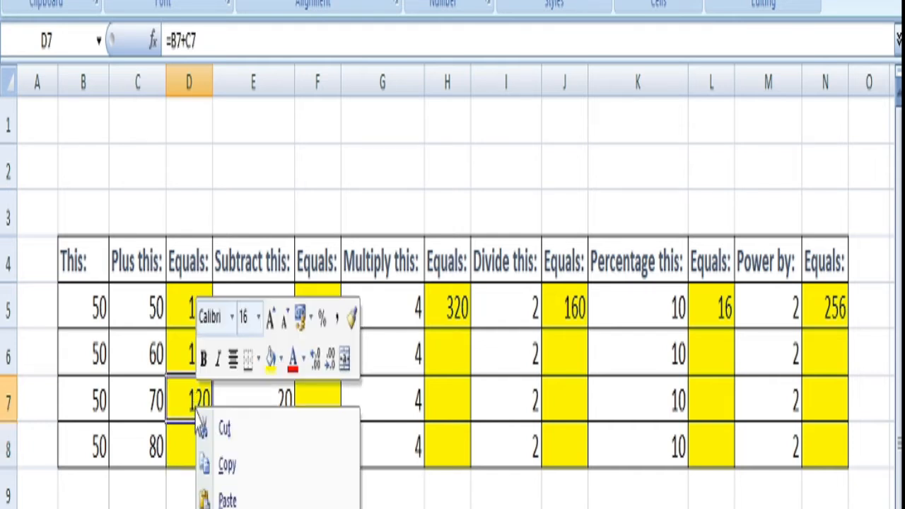
click(227, 466)
right_click(200, 453)
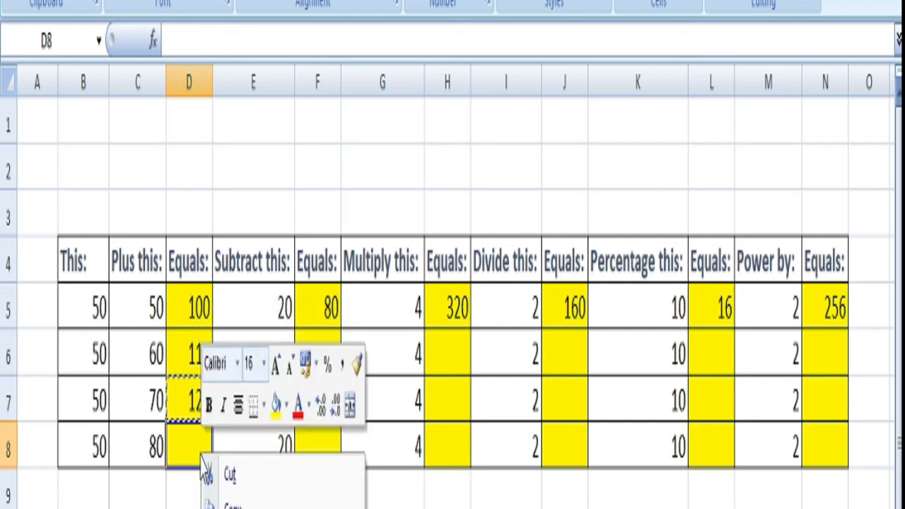
click(228, 508)
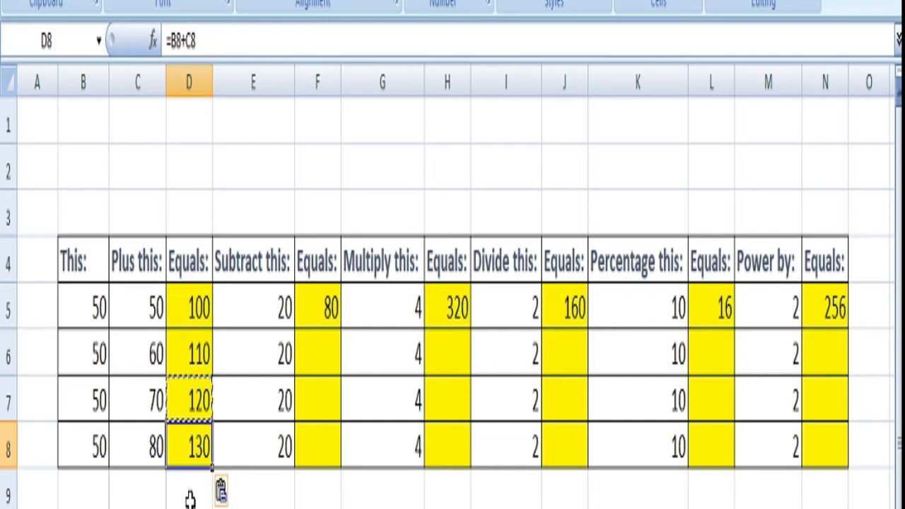
click(145, 508)
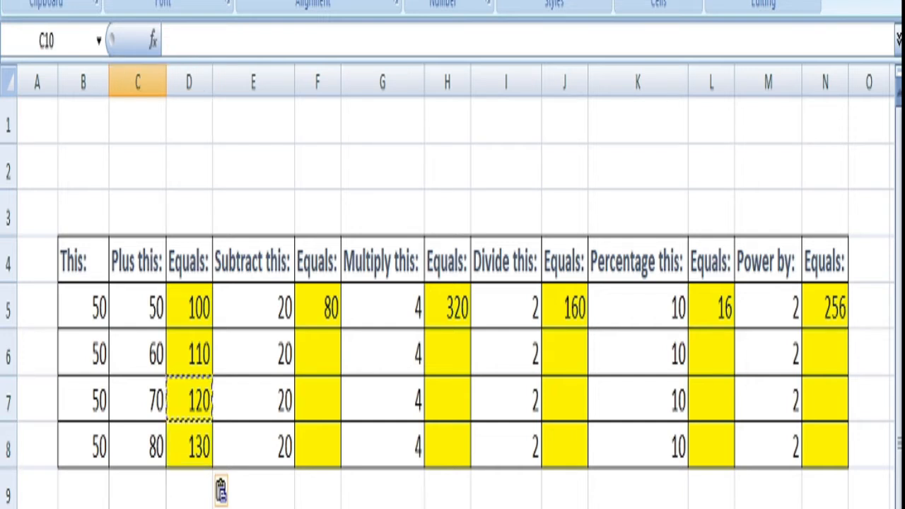
key(Escape)
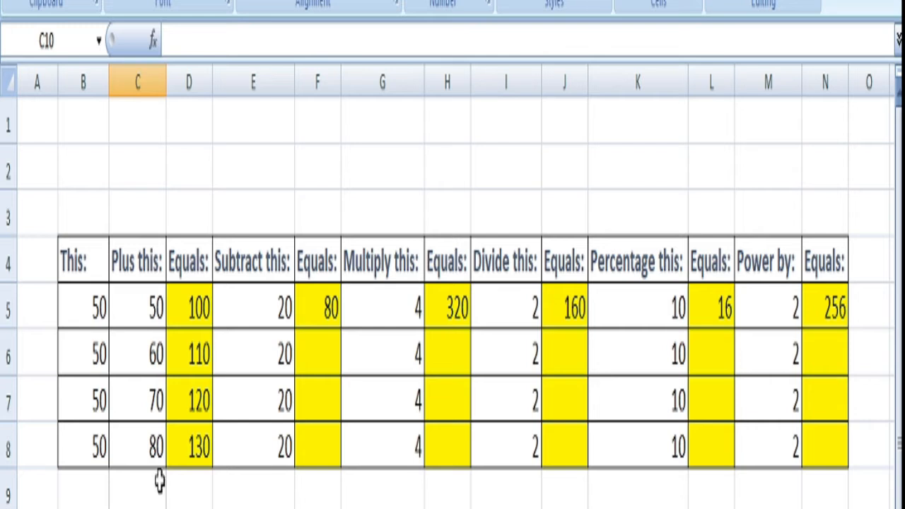
click(193, 453)
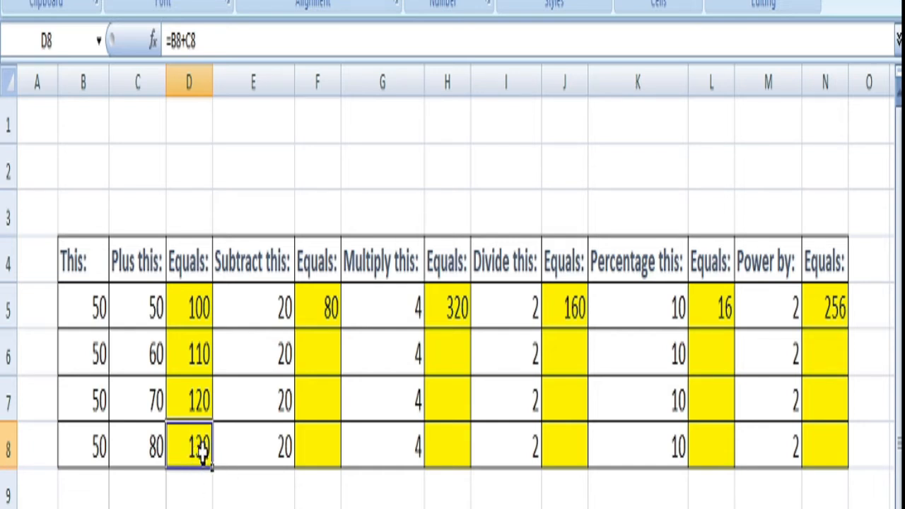
- Enter the subtraction formula =d6-e6 in cell F6, following the pattern of the formula in F5
click(326, 315)
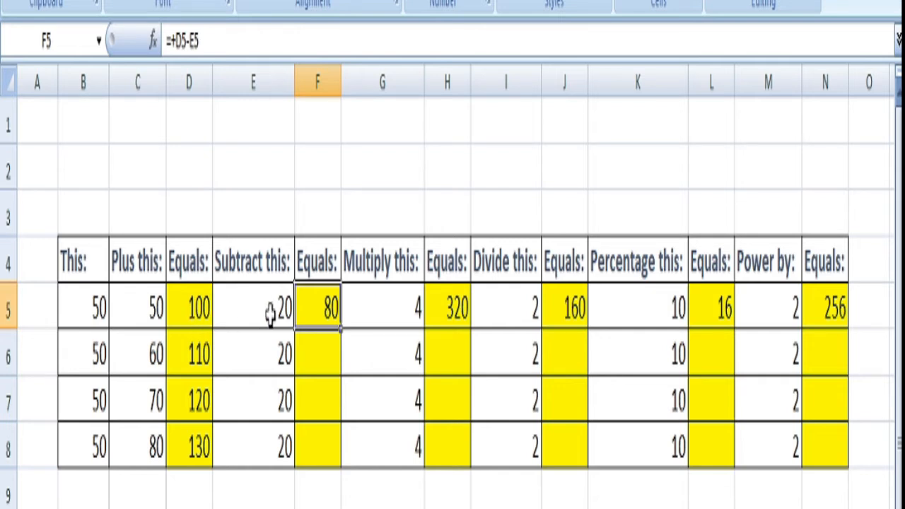
click(325, 354)
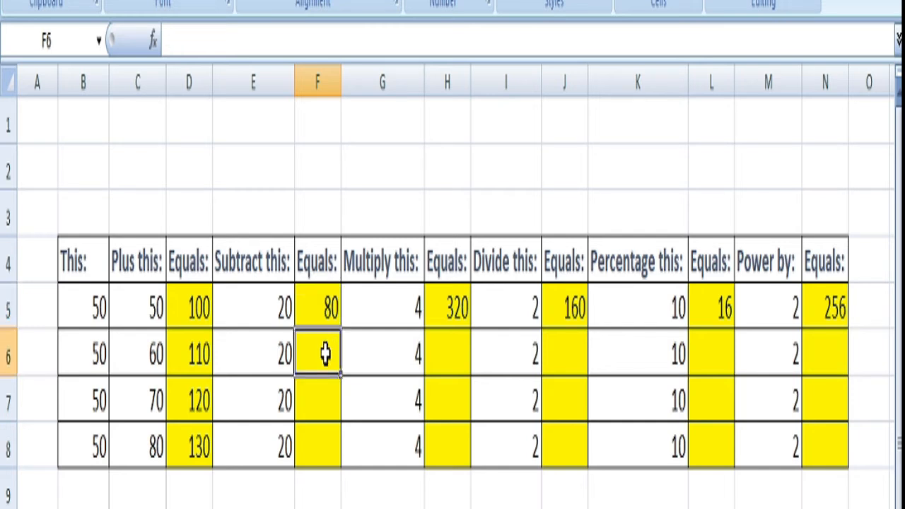
text(=)
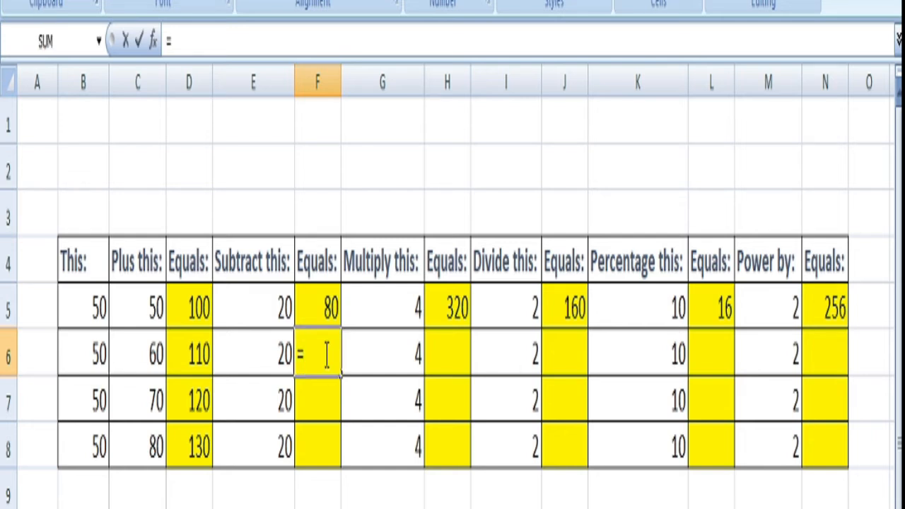
text(d)
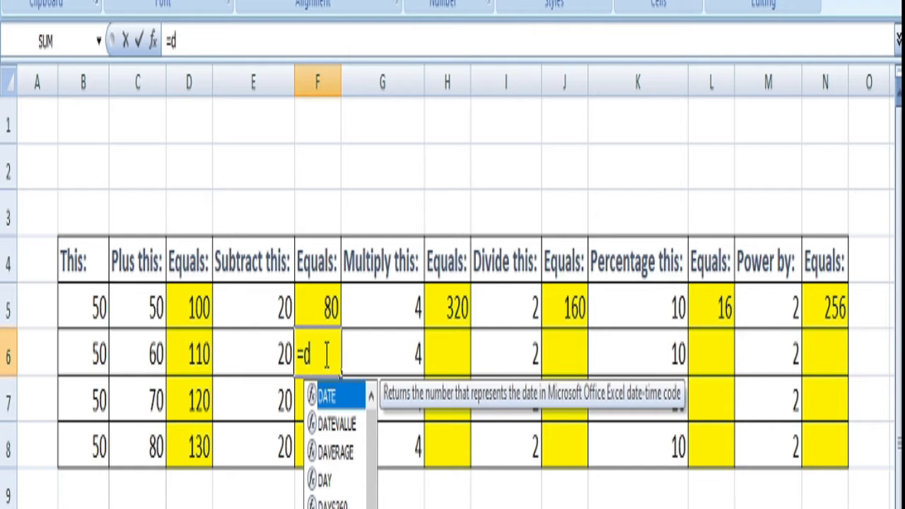
text(6)
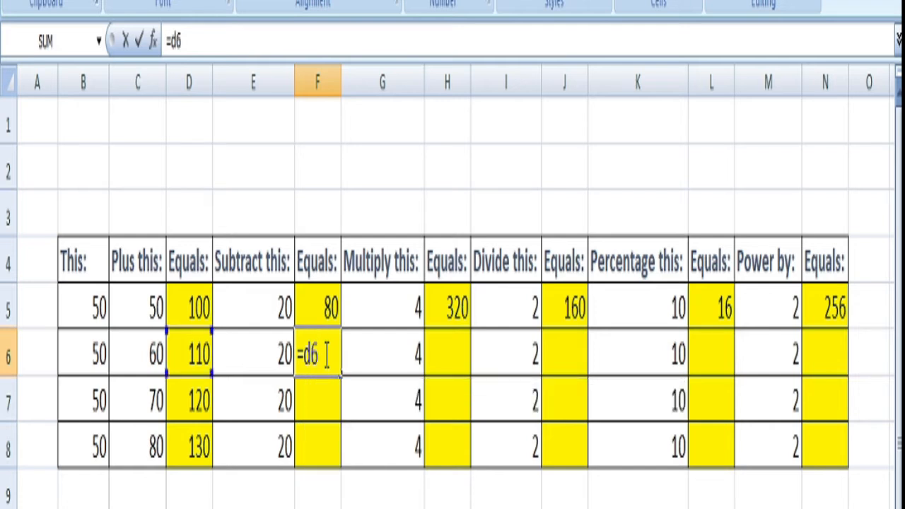
text(-e6)
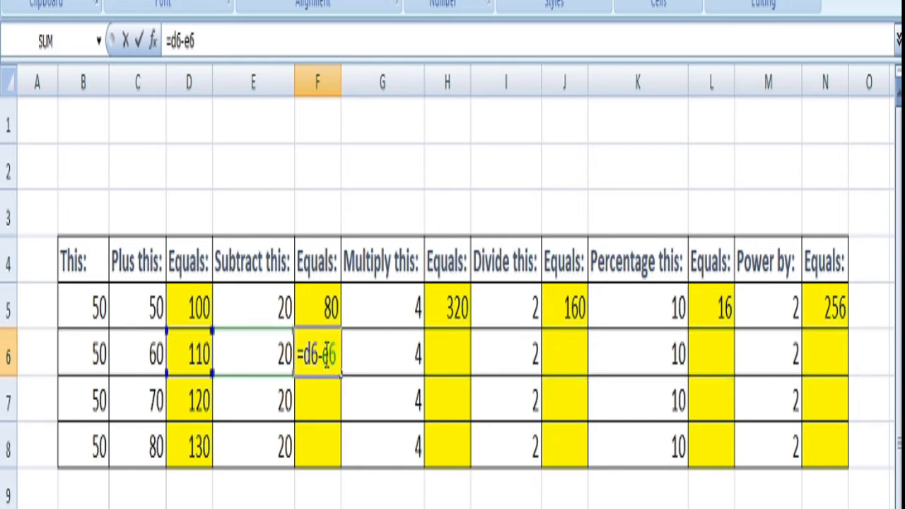
key(Return)
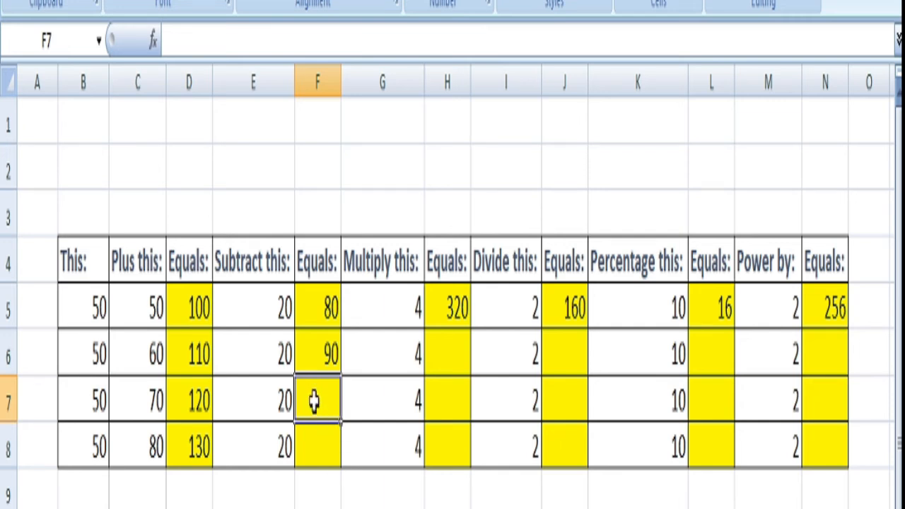
- Enter the subtraction formula =d7-e7 in cell F7
text(=)
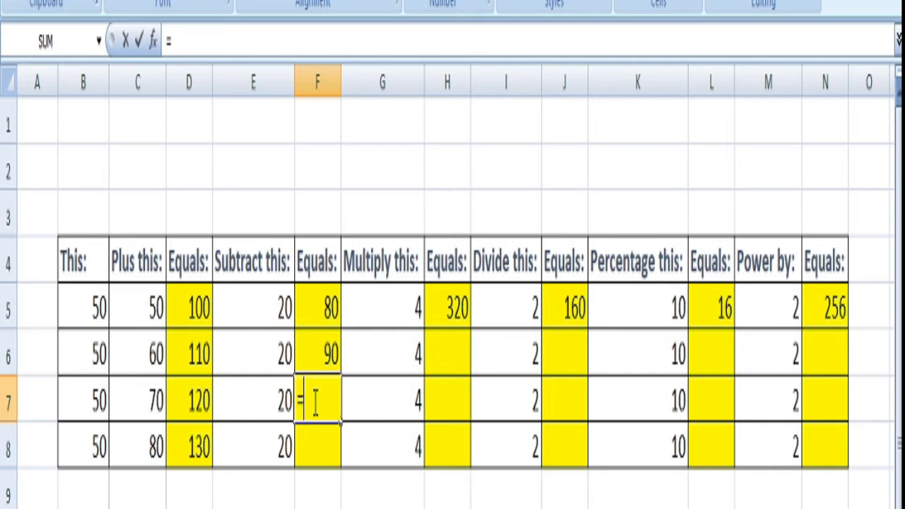
text(d)
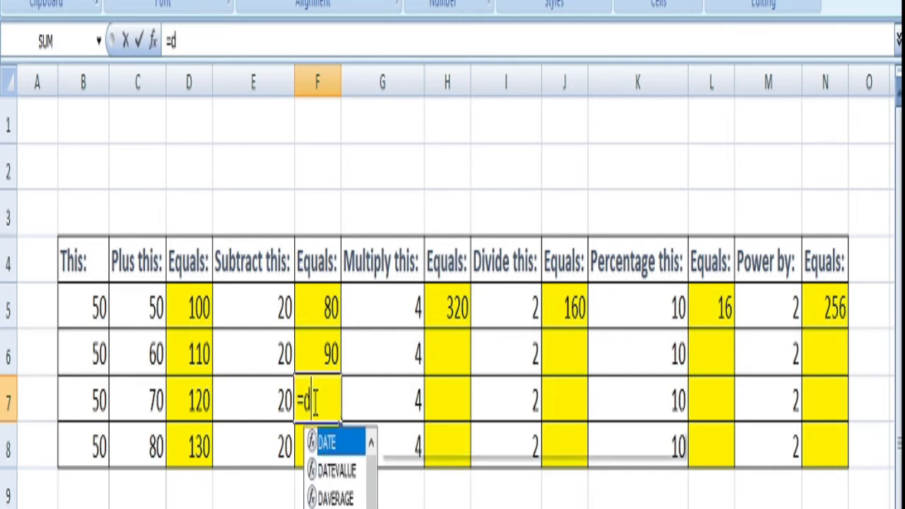
text(7-)
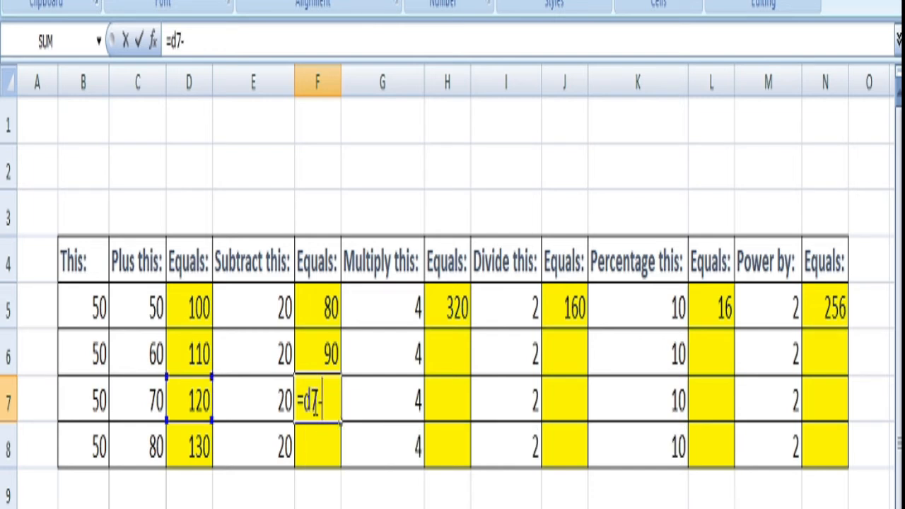
text(e7)
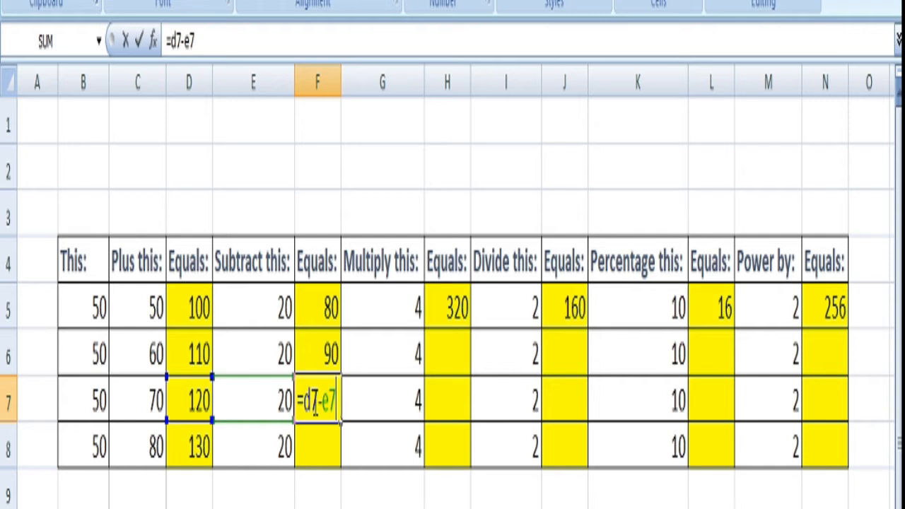
key(Return)
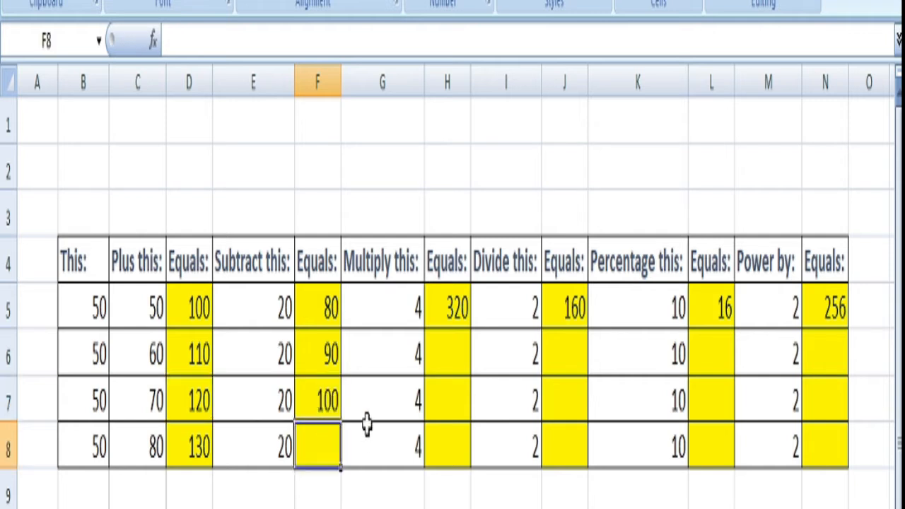
- Copy the subtraction formula from F7 into F8 and clear the copy selection
click(327, 406)
right_click(327, 405)
click(361, 461)
right_click(318, 459)
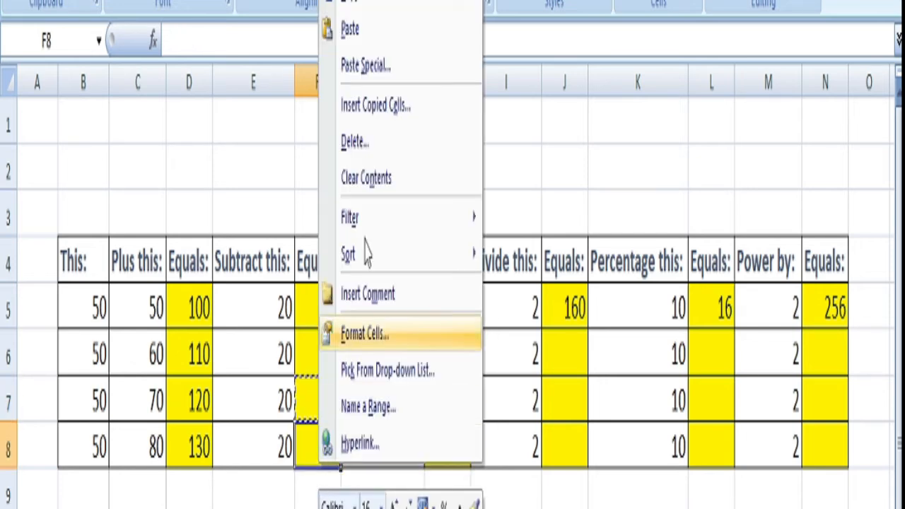
click(369, 30)
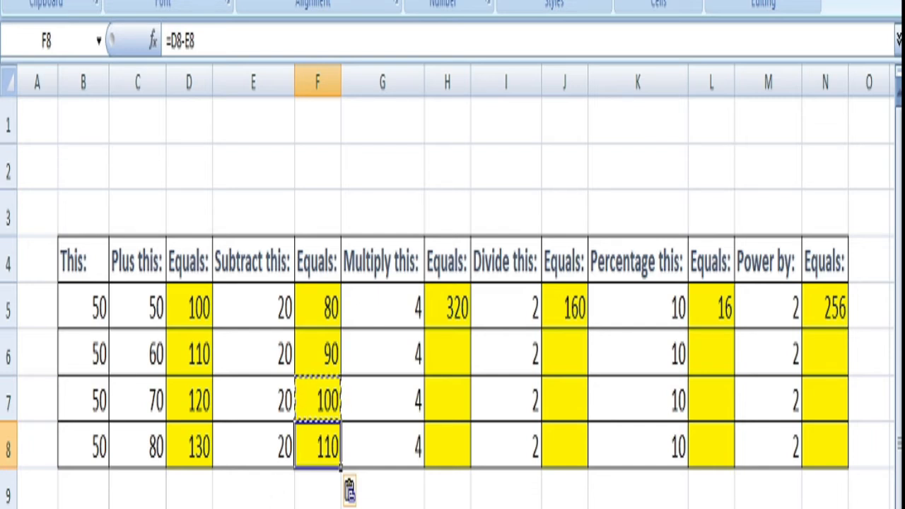
click(269, 508)
key(Escape)
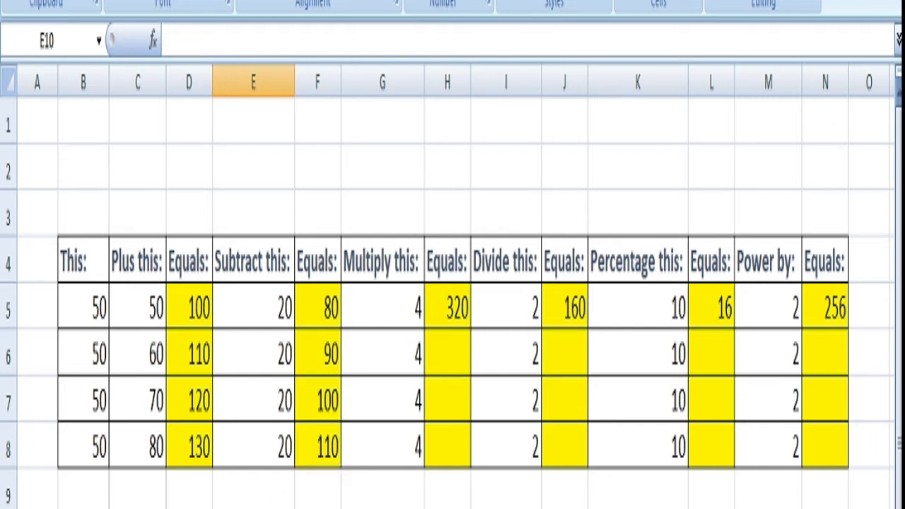
- Enter the multiplication formula =f6*g6 in cell H6, following the pattern of the formula in H5
click(459, 320)
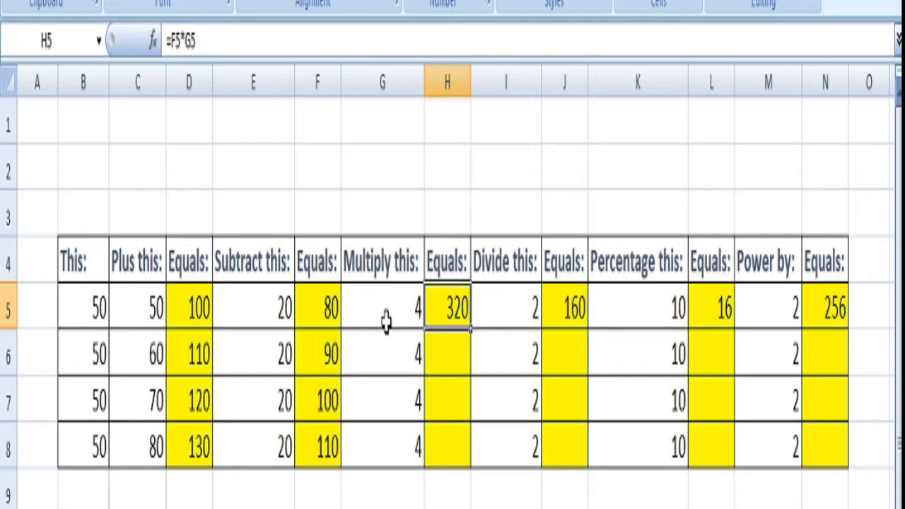
click(444, 349)
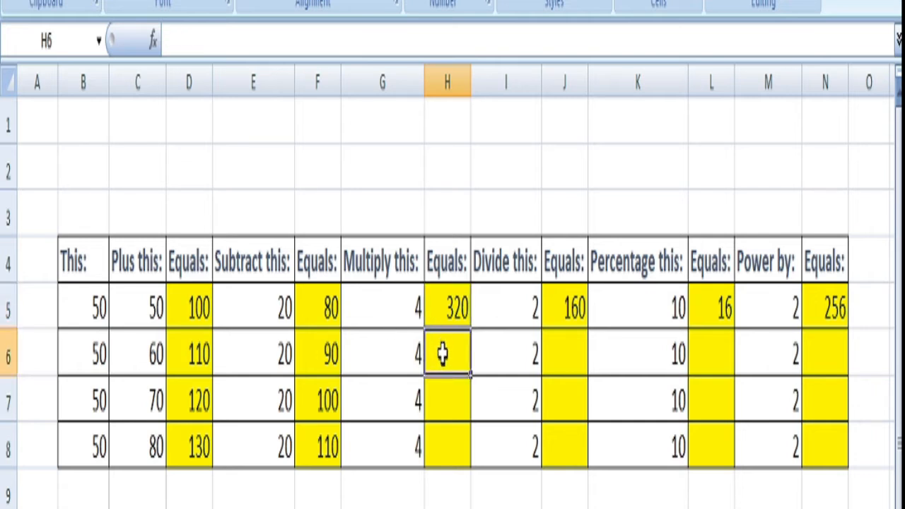
text(=)
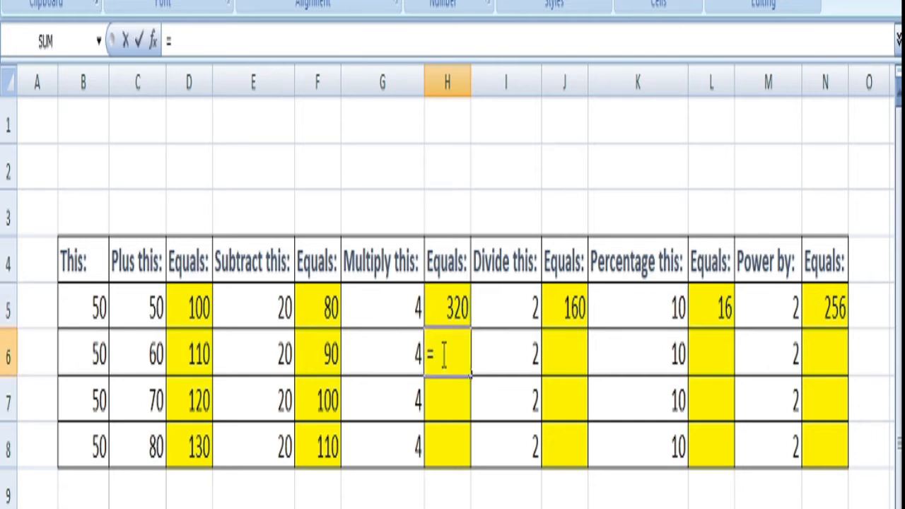
text(f6)
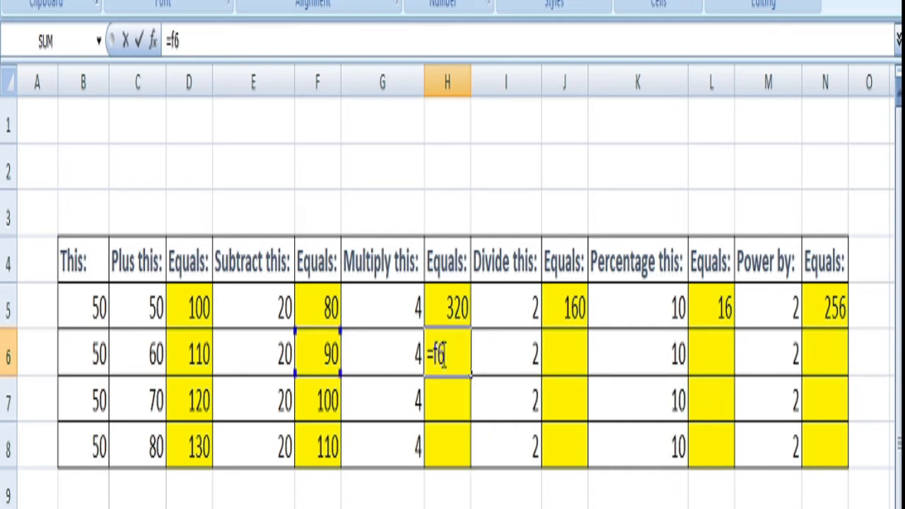
text(*g6)
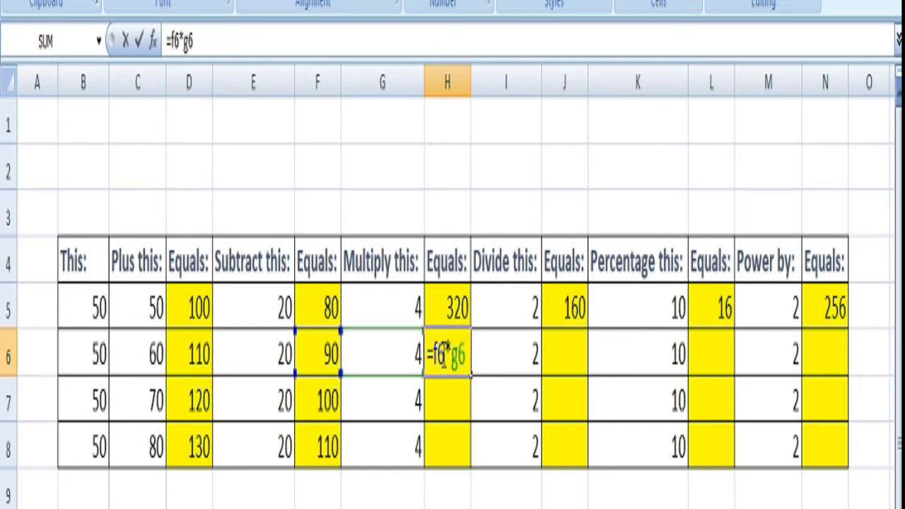
key(Return)
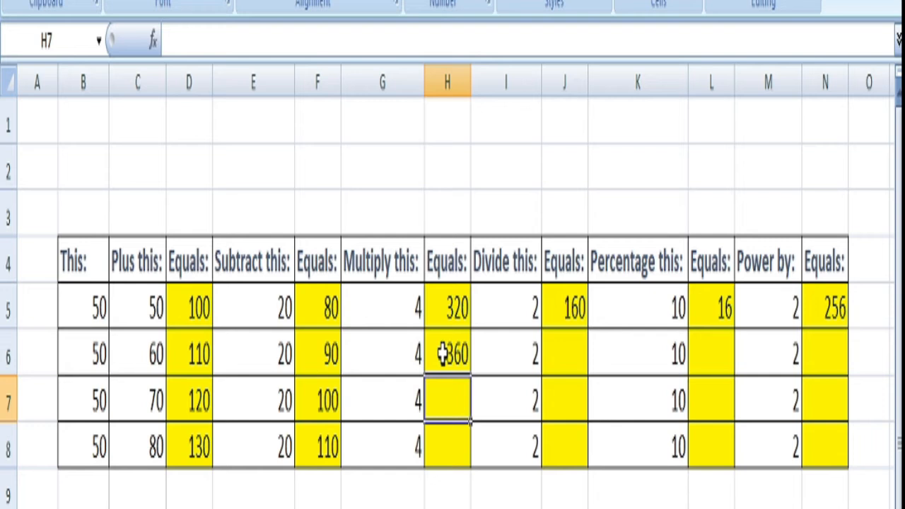
text(f7)
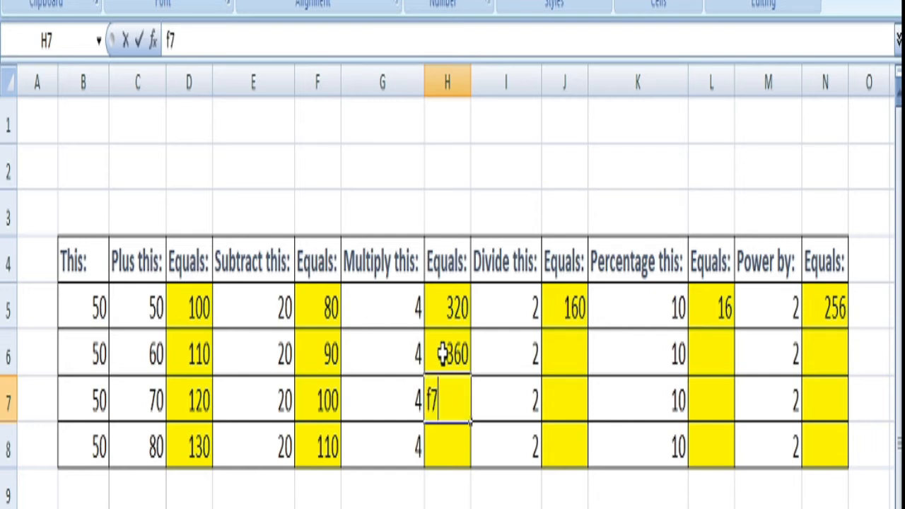
key(BackSpace)
key(BackSpace)
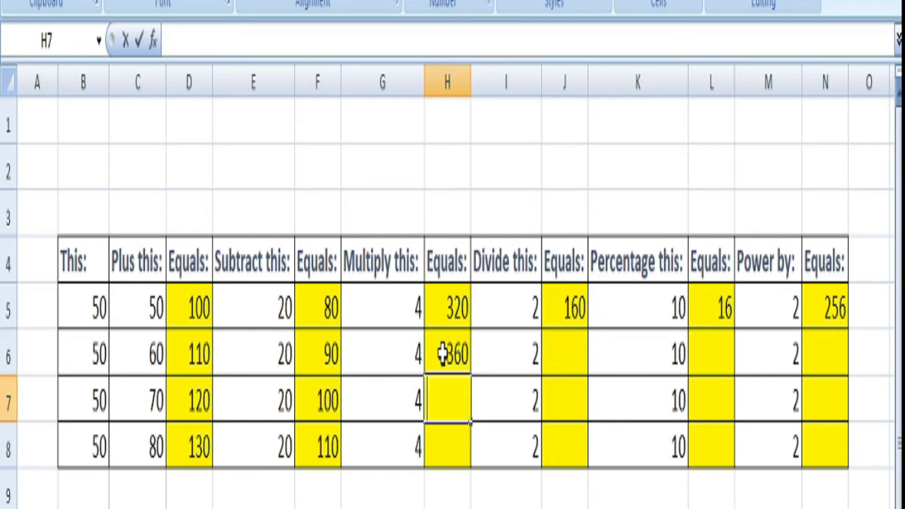
- Enter the multiplication formula =f7*g7 in cell H7
text(=f7)
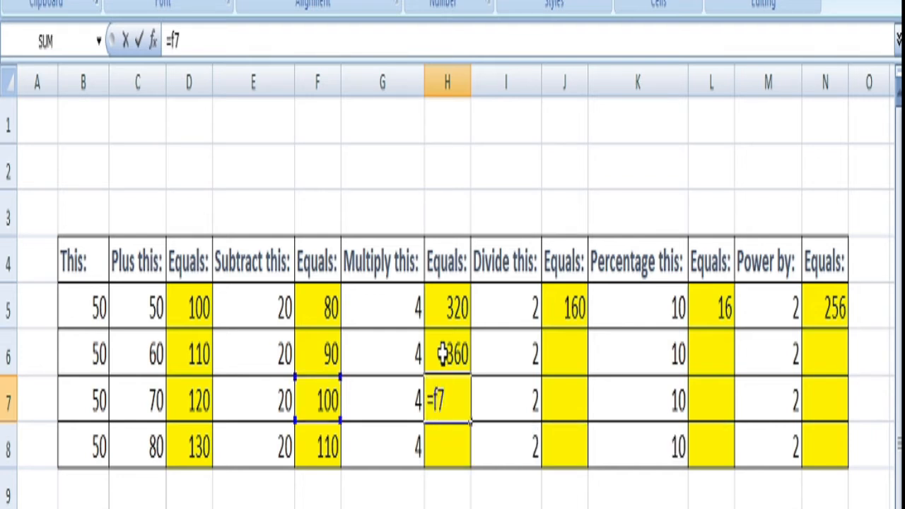
text(*g7)
key(Return)
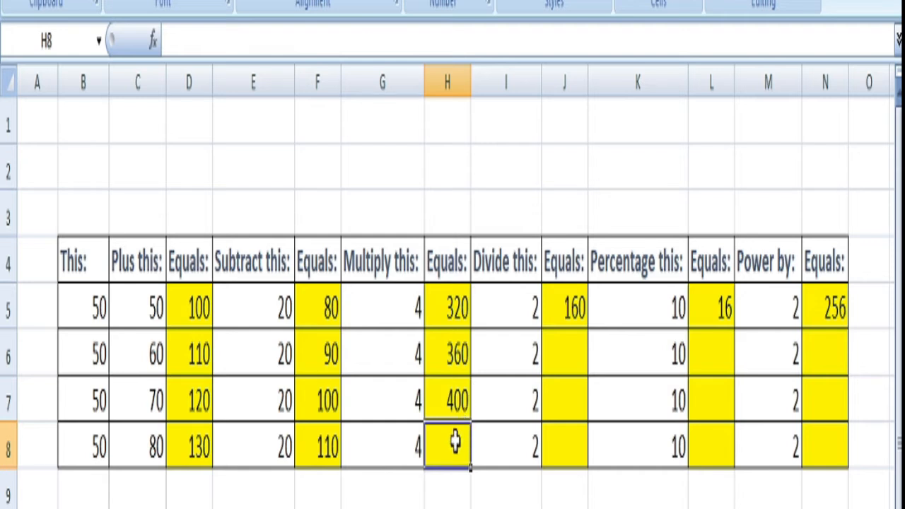
- Copy the multiplication formula from H7 into H8 and clear the copy selection
click(461, 404)
right_click(460, 404)
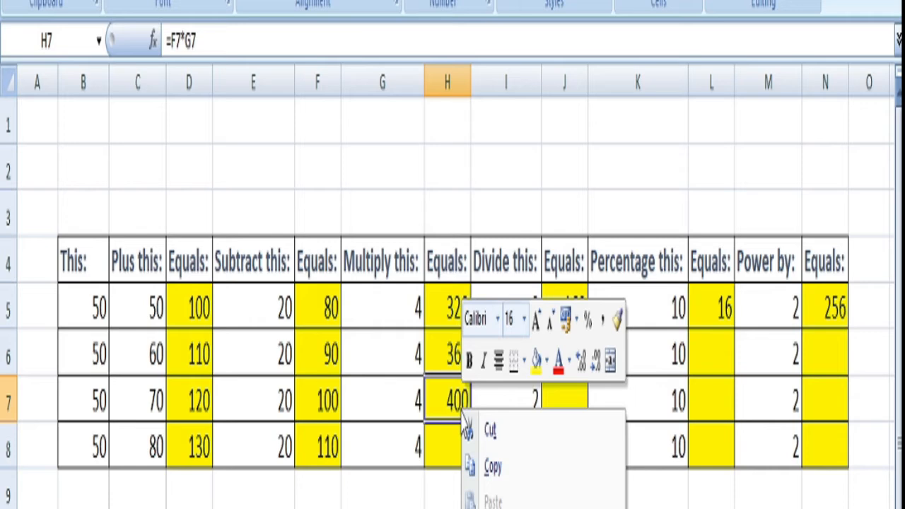
click(496, 464)
click(450, 454)
right_click(452, 467)
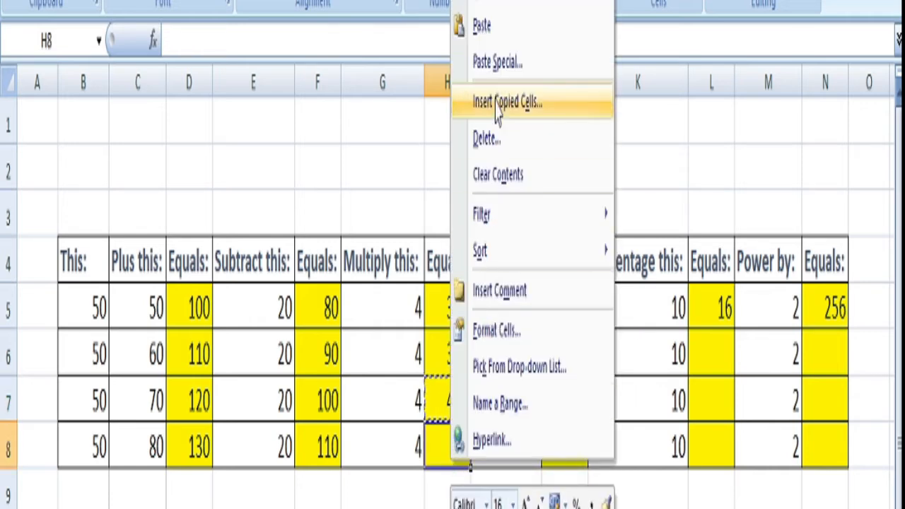
click(496, 28)
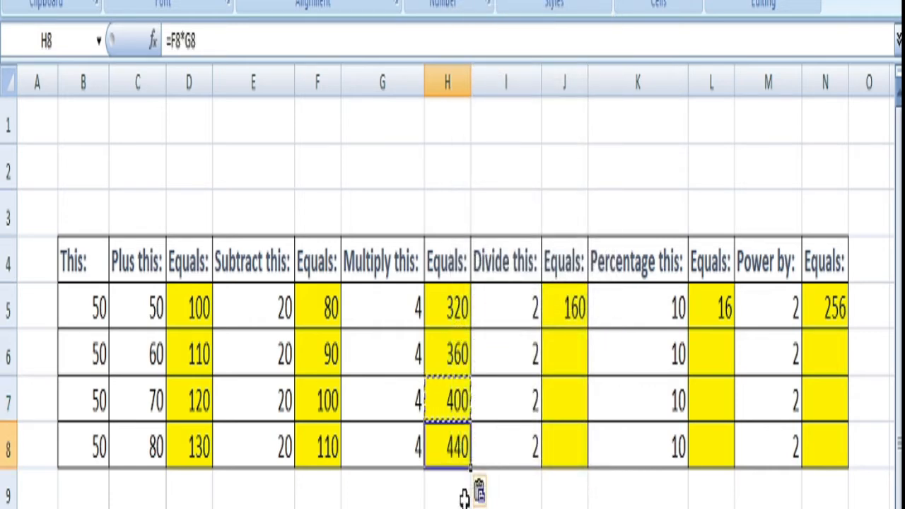
click(253, 508)
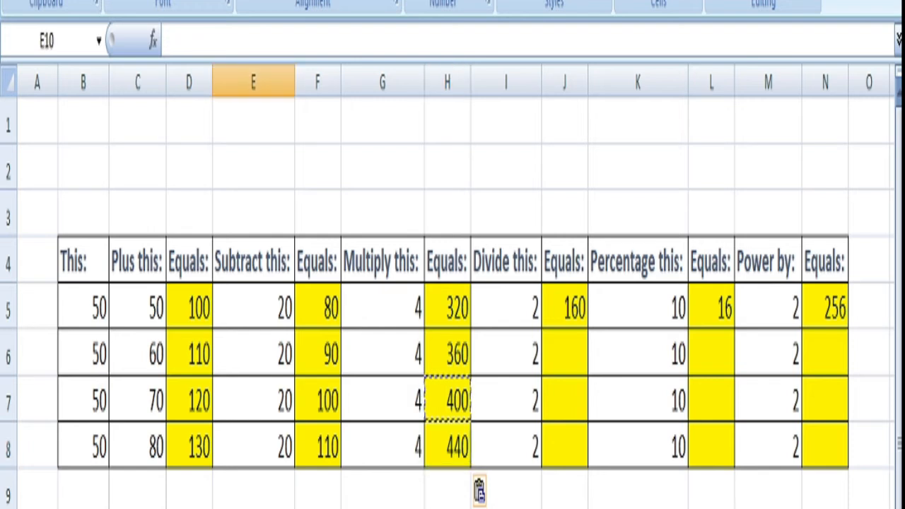
key(Escape)
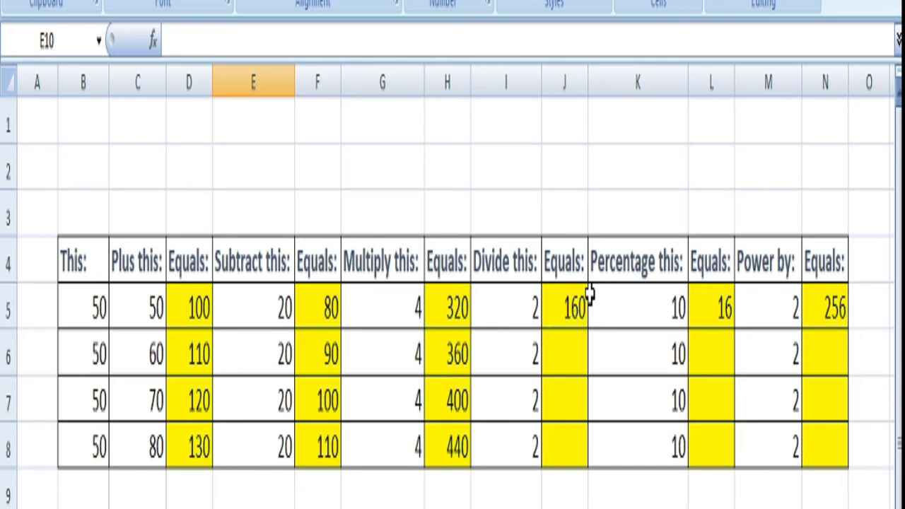
- Enter the division formula =h6/i6 in cell J6, following the pattern of the formula in J5
click(568, 319)
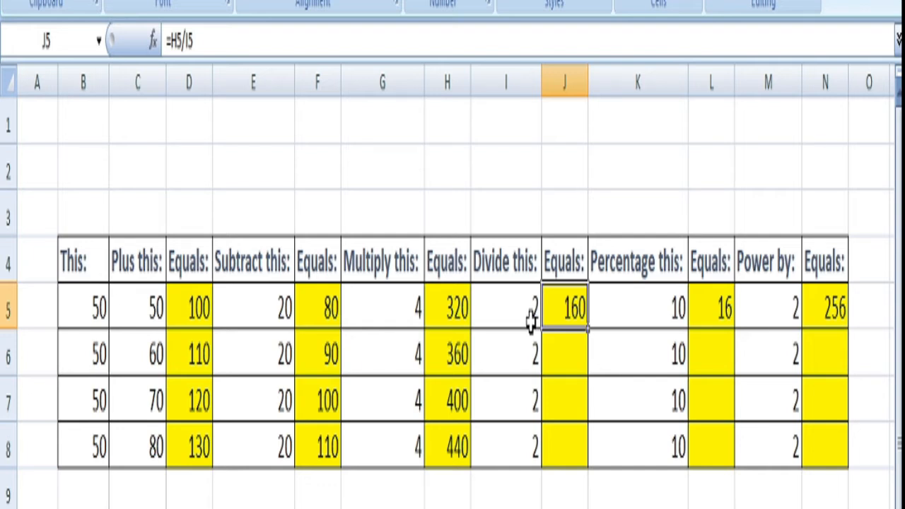
click(570, 359)
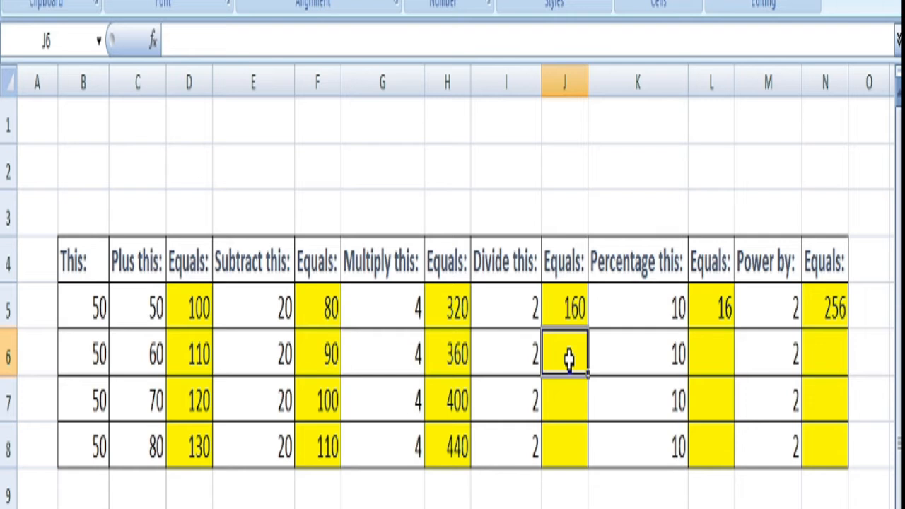
text(=h)
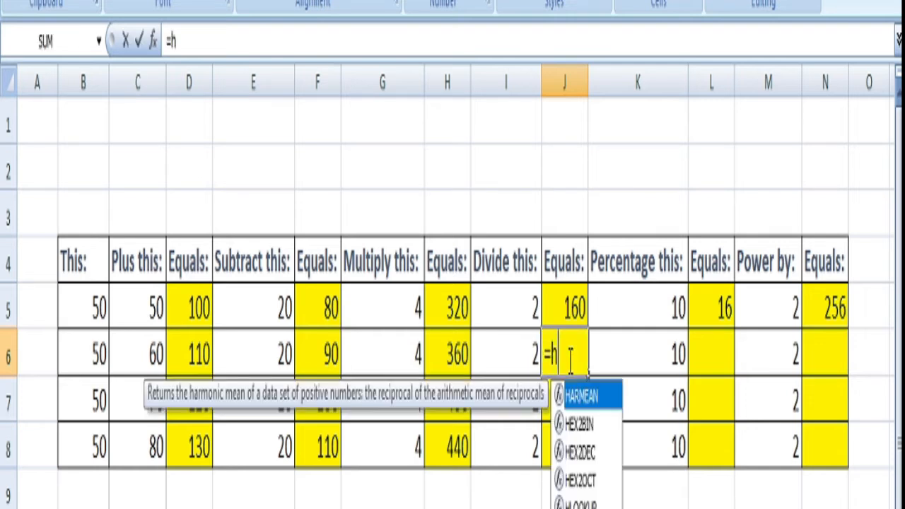
text(6)
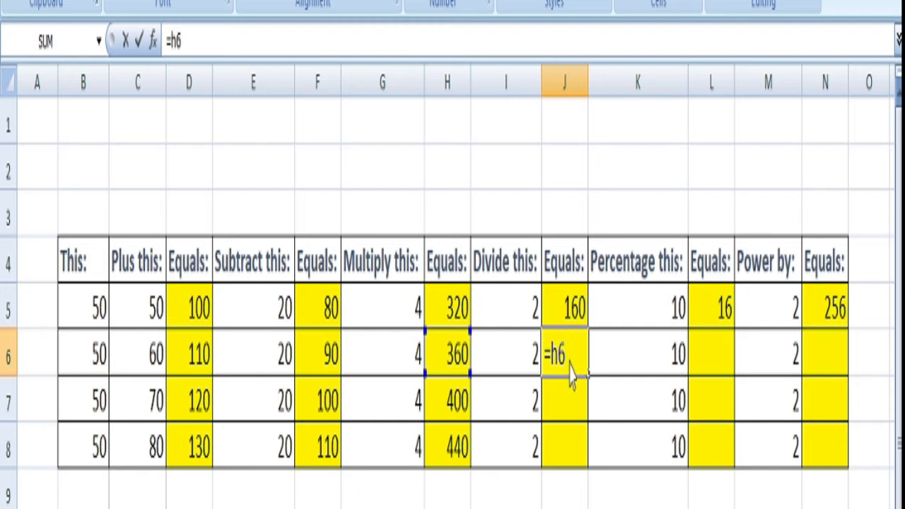
text(/i)
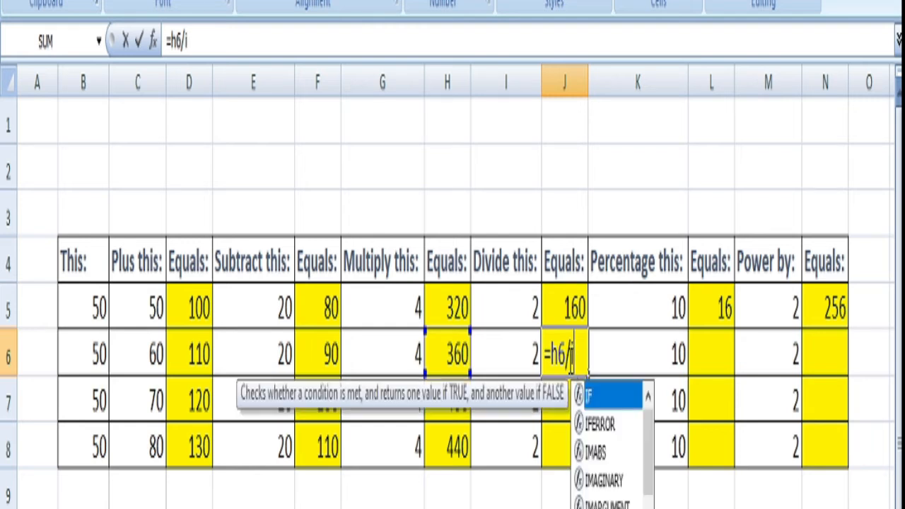
text(6)
key(Return)
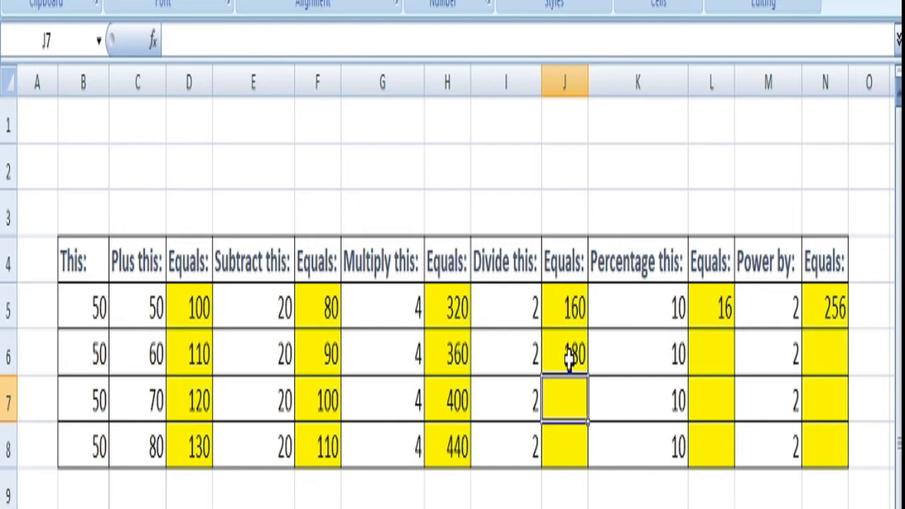
text(h7)
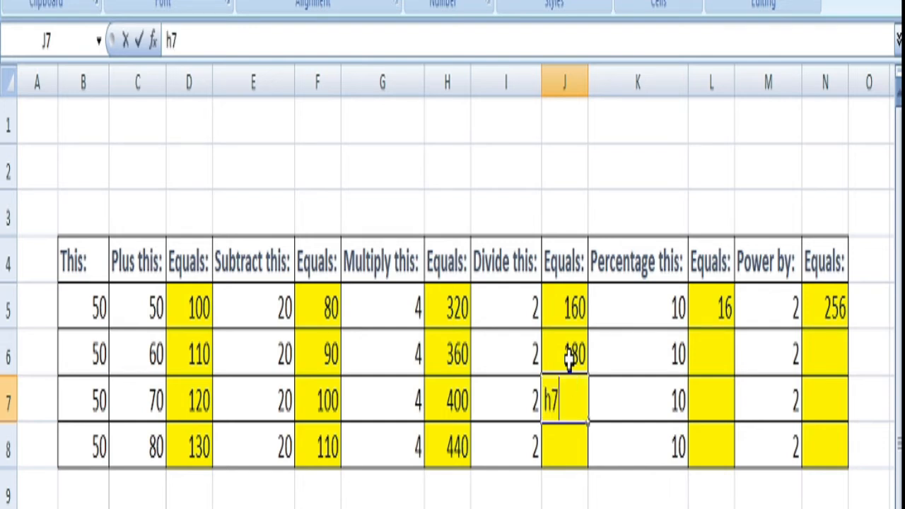
text(/i7)
key(BackSpace)
key(BackSpace)
key(BackSpace)
key(BackSpace)
key(BackSpace)
- Enter the division formula =h7/i7 in cell J7
text(=h)
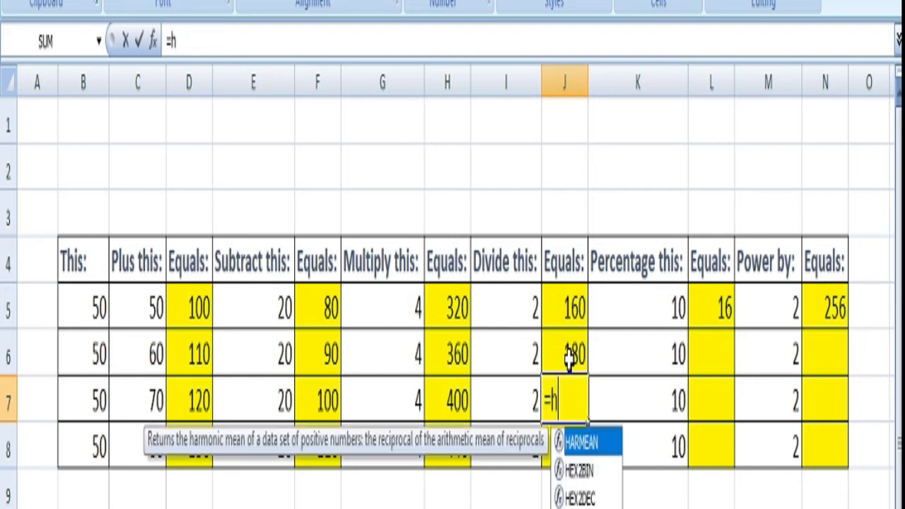
text(7/i7)
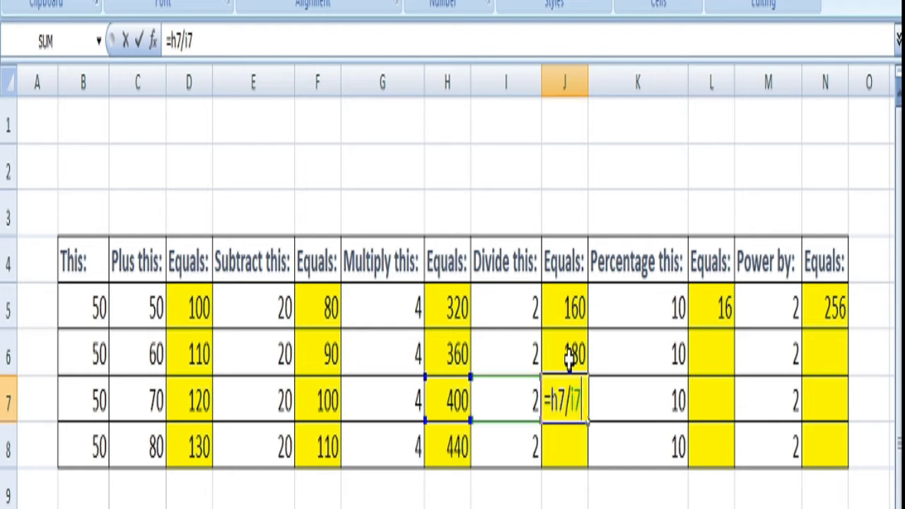
key(Return)
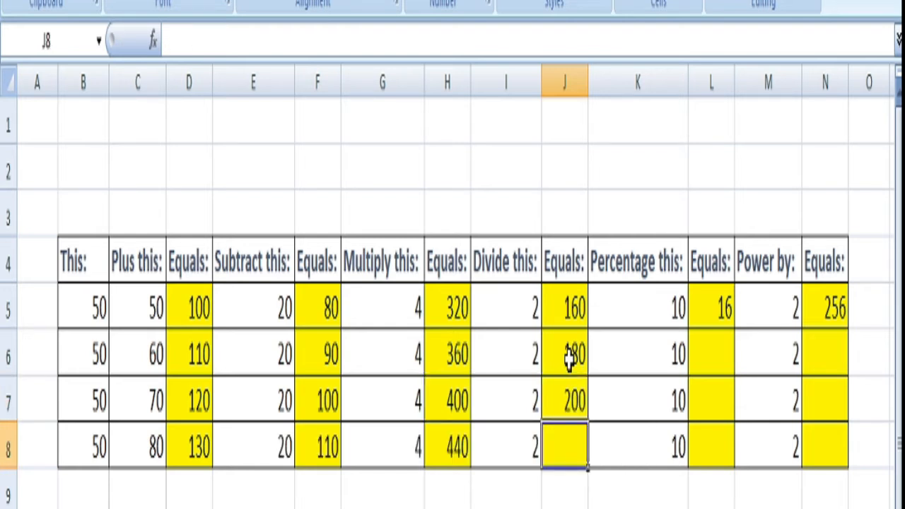
- Enter the division formula =h8/i8 in cell J8
text(=h8)
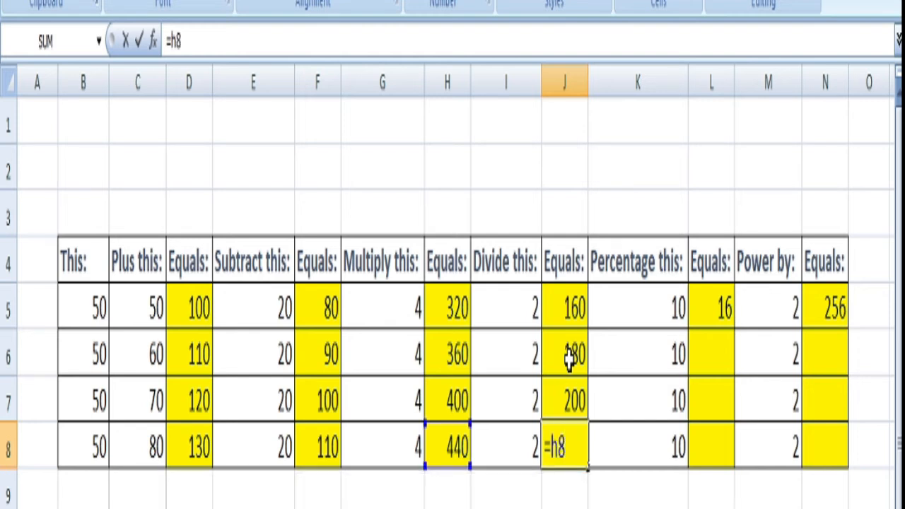
text(/)
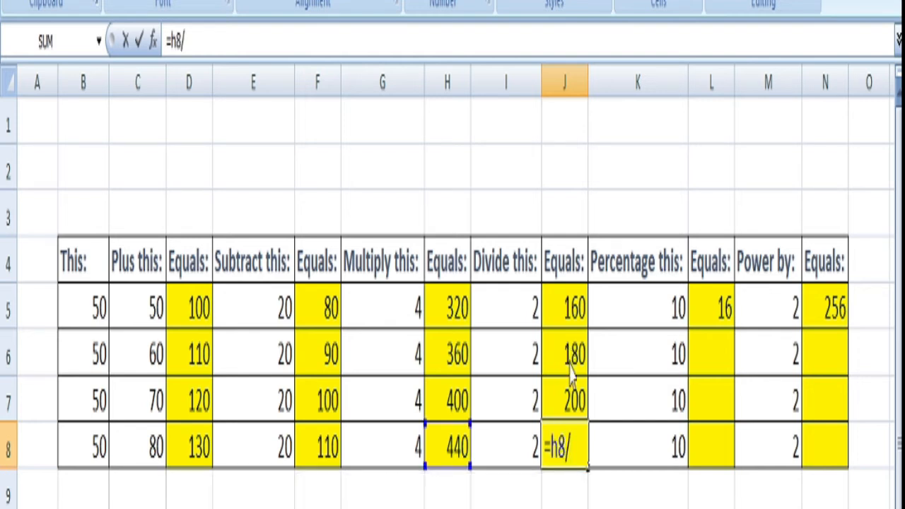
text(i8)
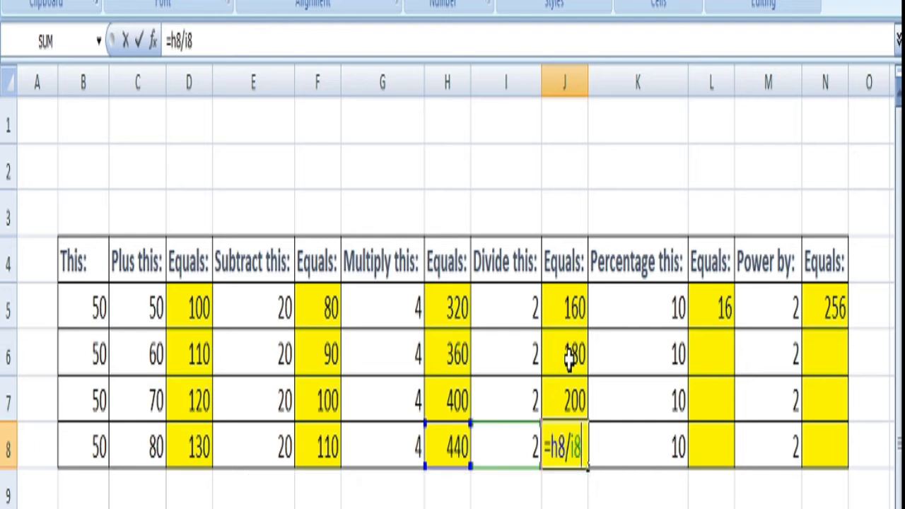
key(Return)
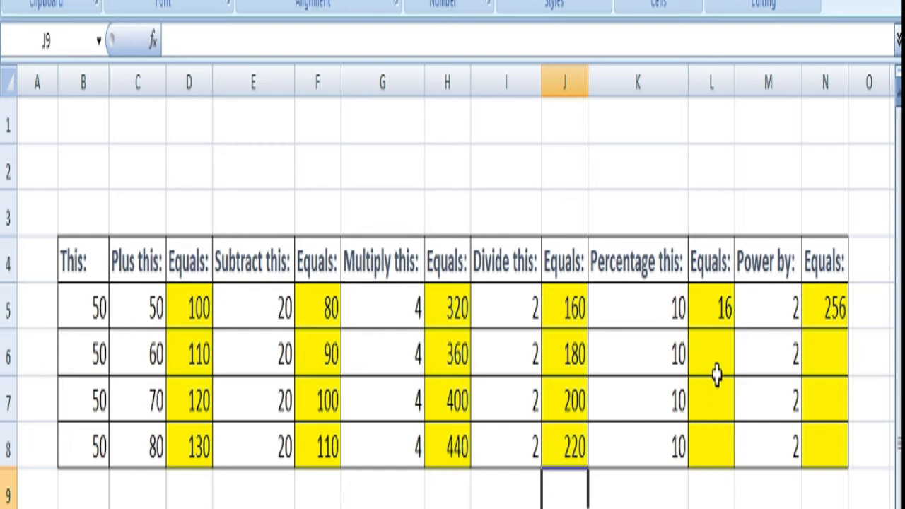
- Enter the percentage formula =j6*k6% in cell L6, following the pattern of the formula in L5
click(719, 320)
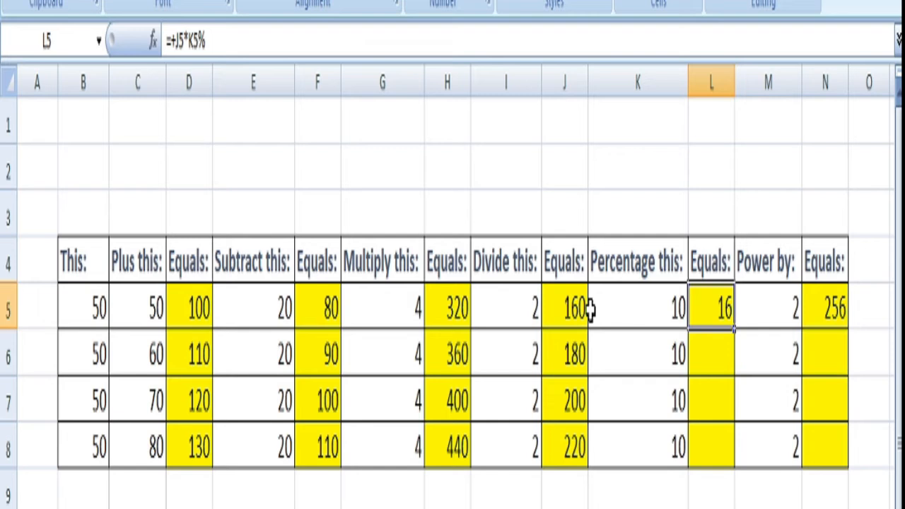
click(719, 357)
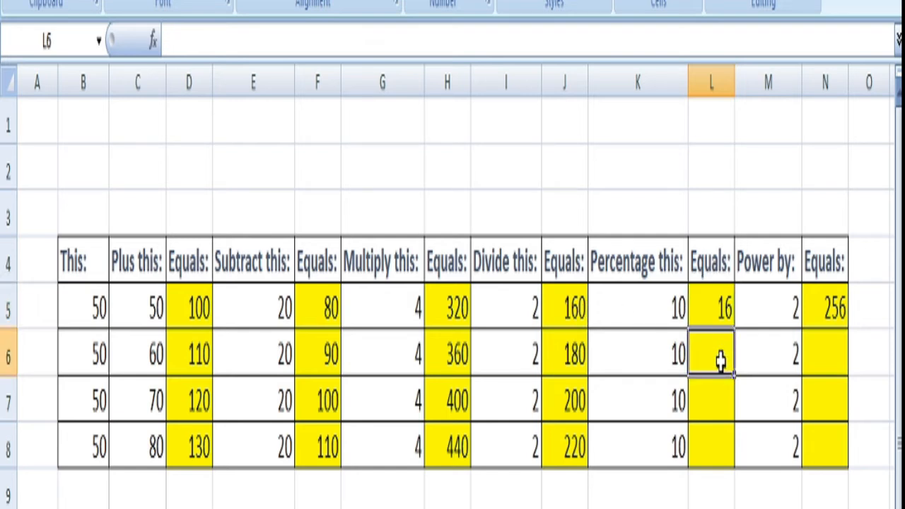
text(=)
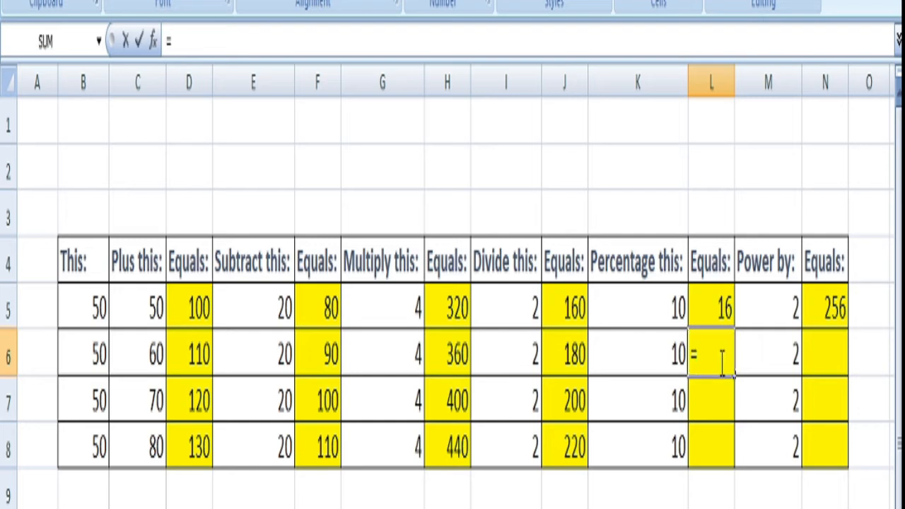
text(j6)
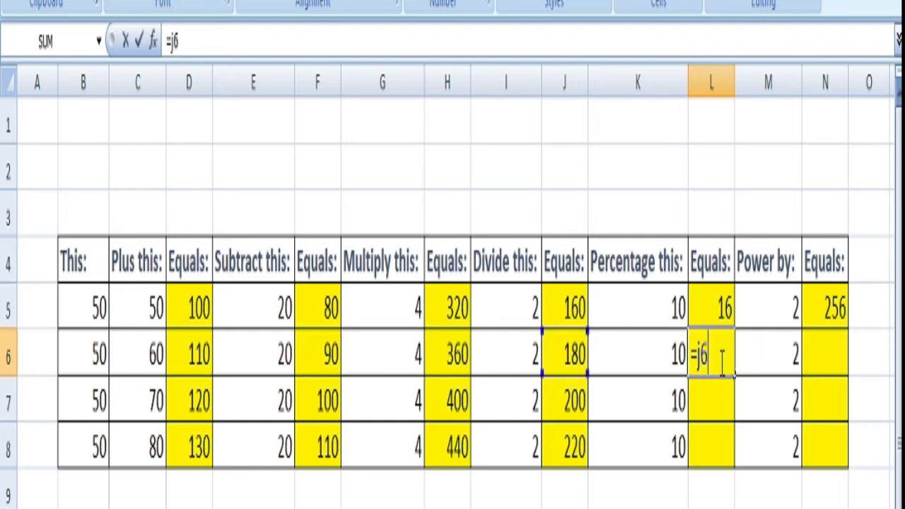
text(*k)
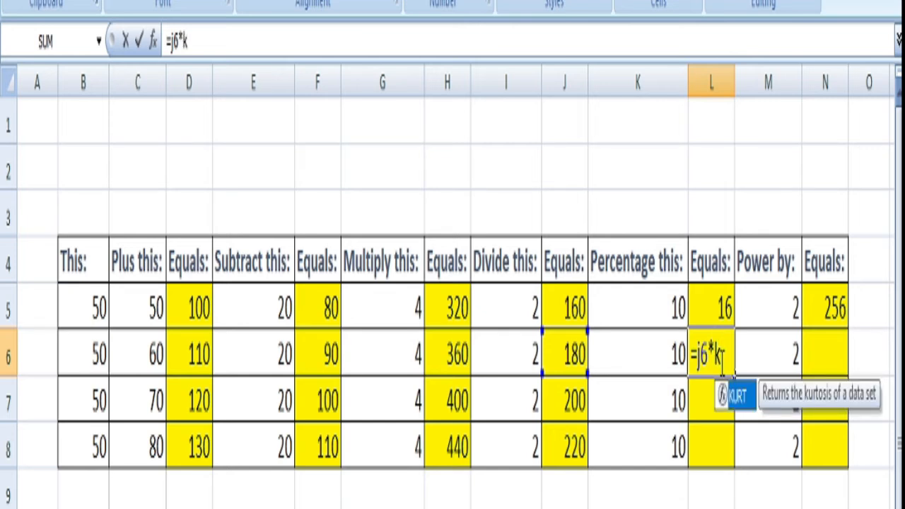
text(6)
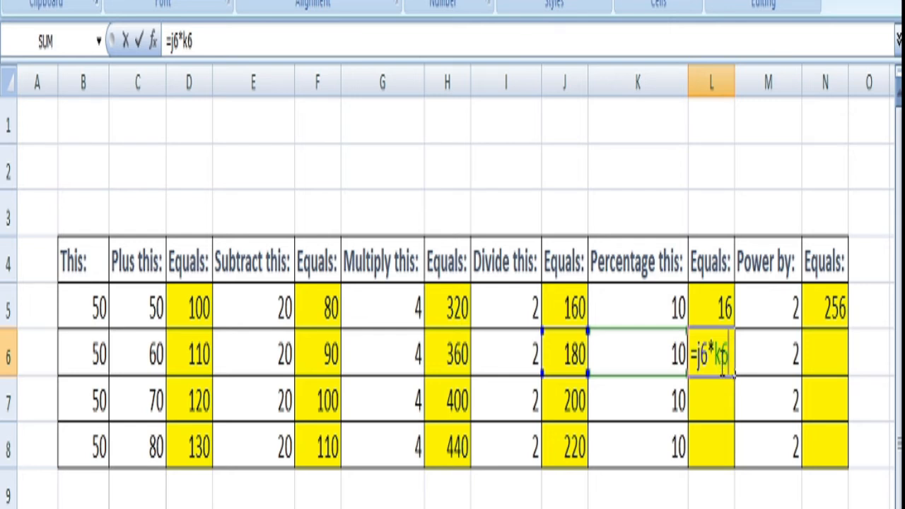
text(%)
key(Return)
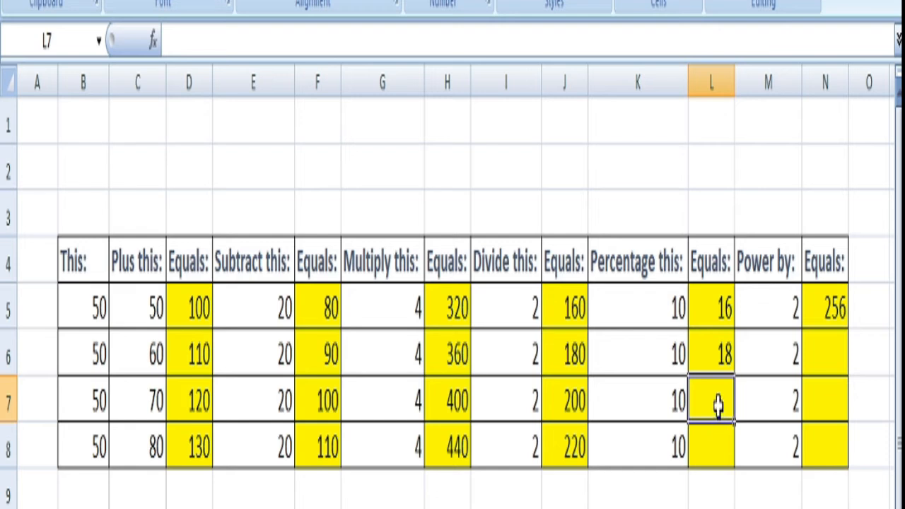
- Enter the percentage formula =j7*k7% in cell L7
text(=)
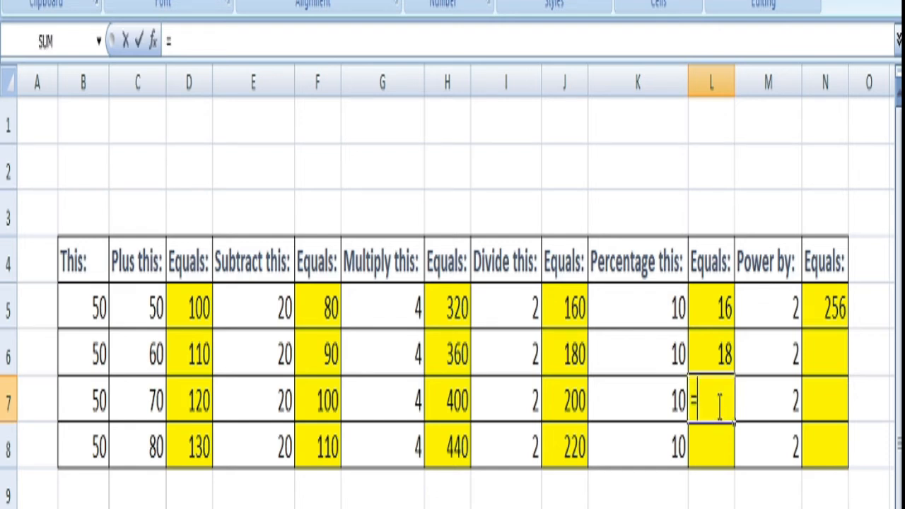
text(j7)
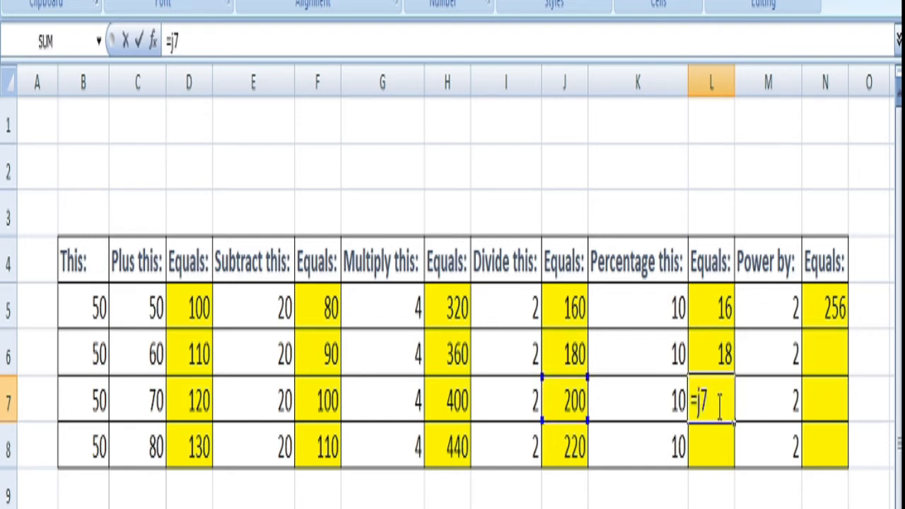
text(*k7)
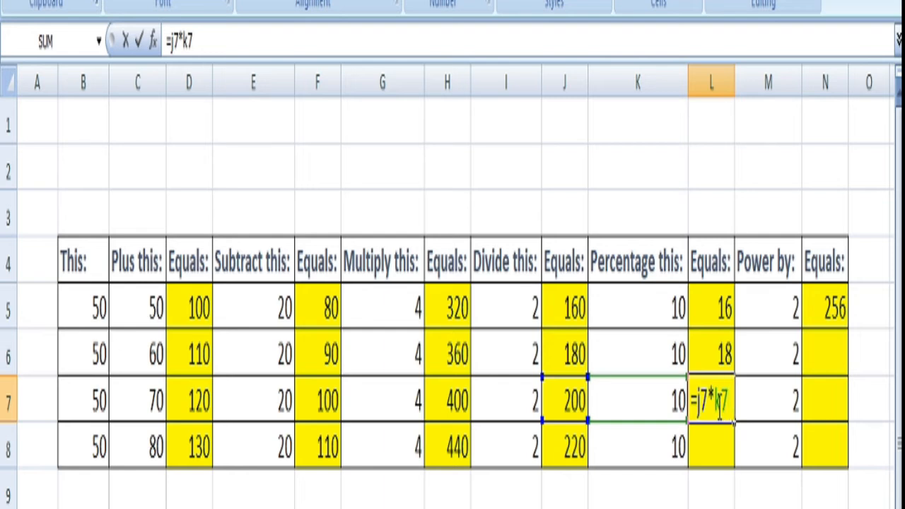
text(%)
key(Return)
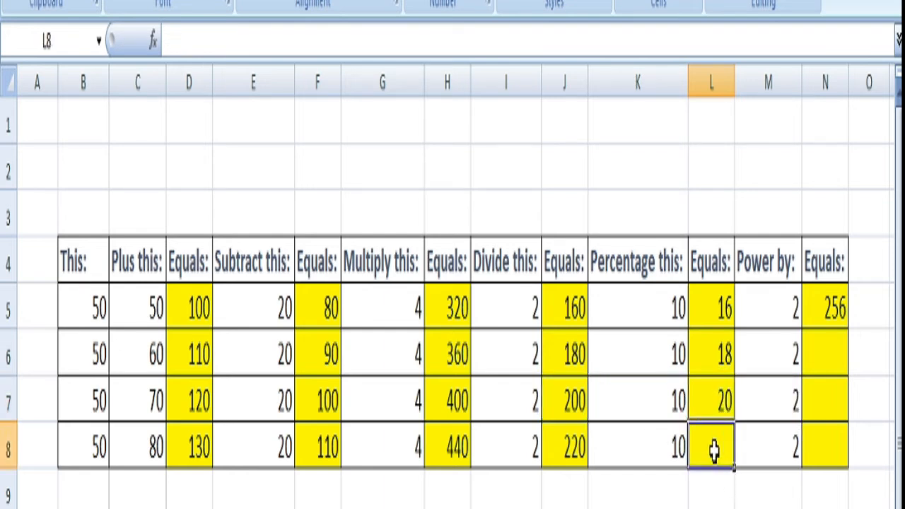
- Enter the percentage formula =j8*k8% in cell L8
text(=)
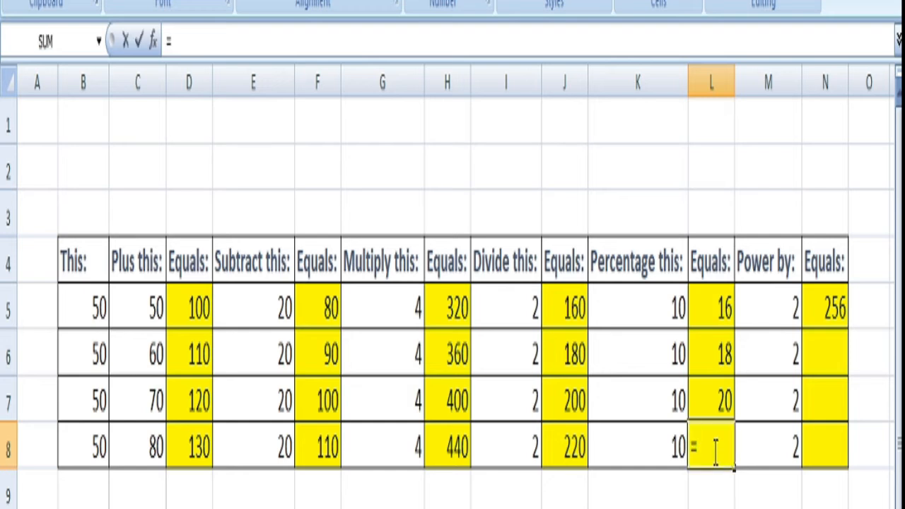
text(j8)
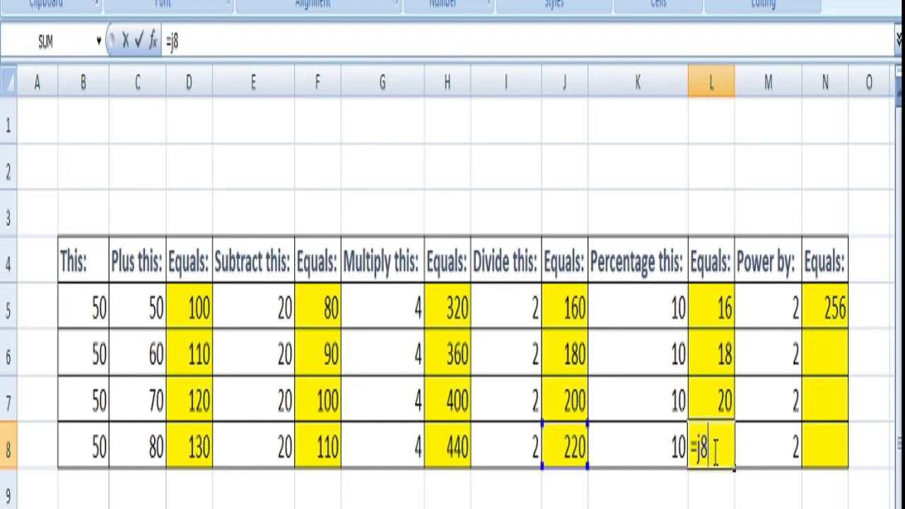
text(*k8)
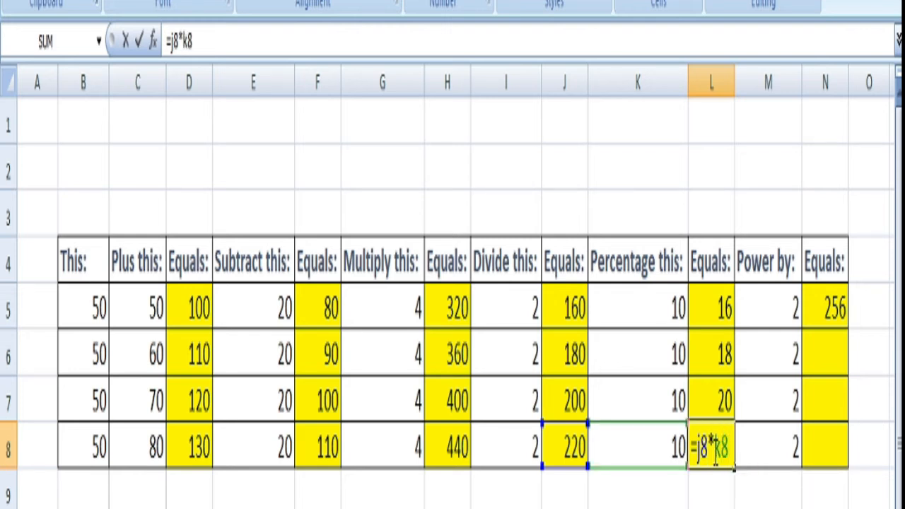
text(%)
key(Return)
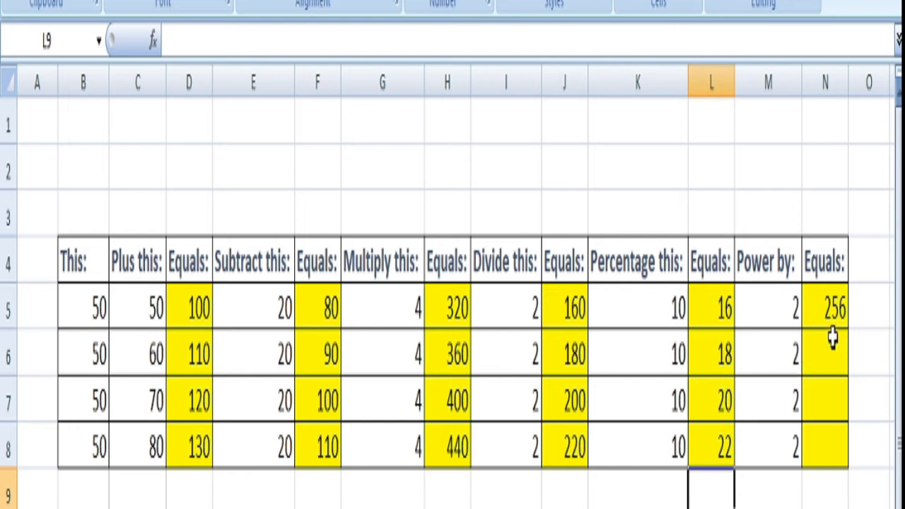
- Try to enter the power expression l6^m6 in cell N6, following the pattern of the formula in N5
click(827, 322)
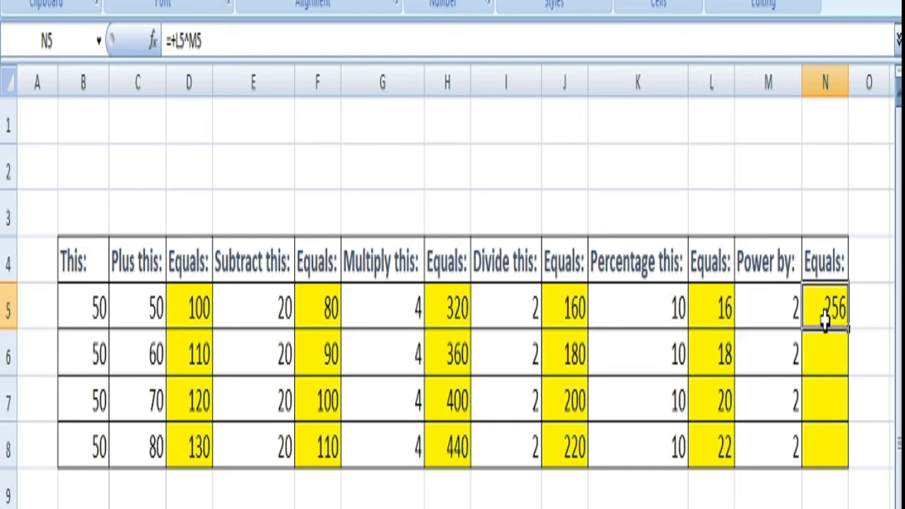
click(824, 362)
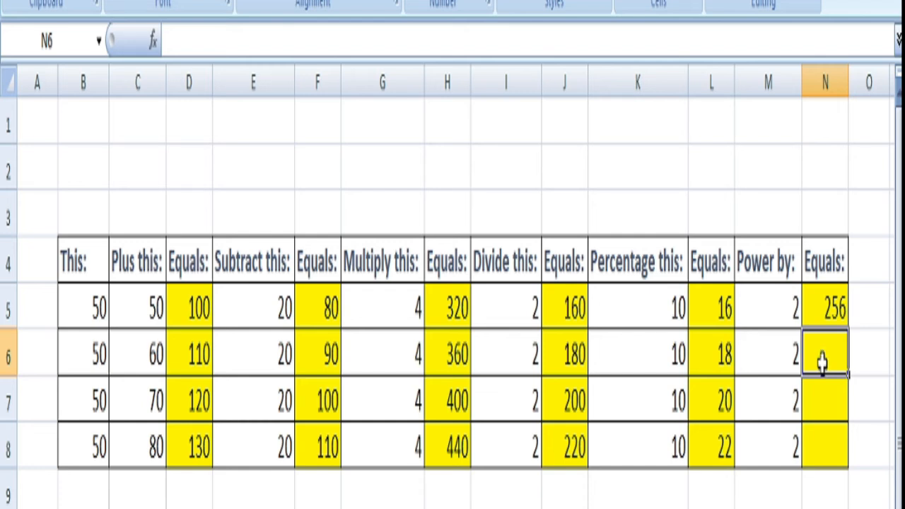
double_click(823, 360)
text(l6)
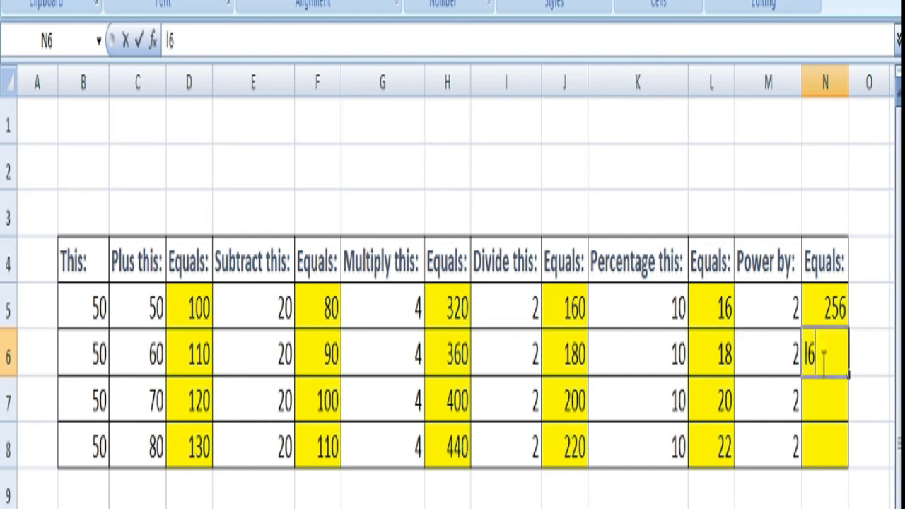
text(^m)
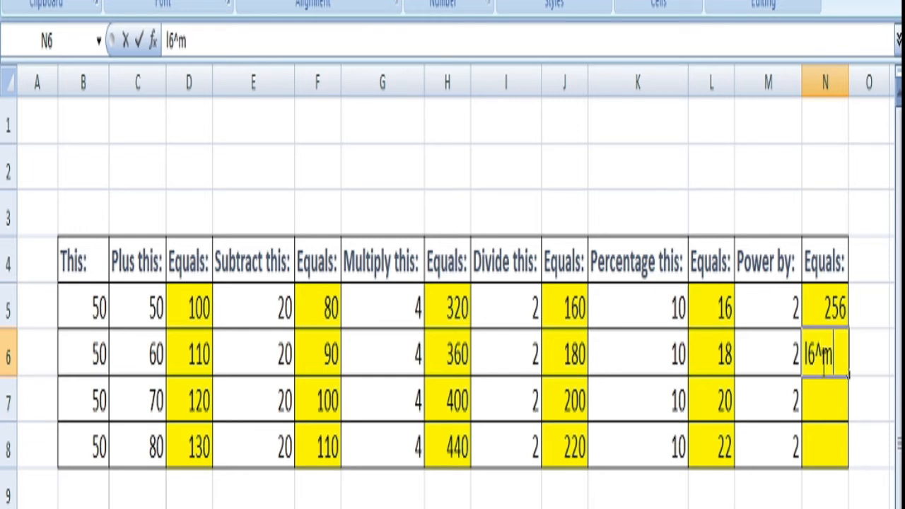
text(6)
key(Return)
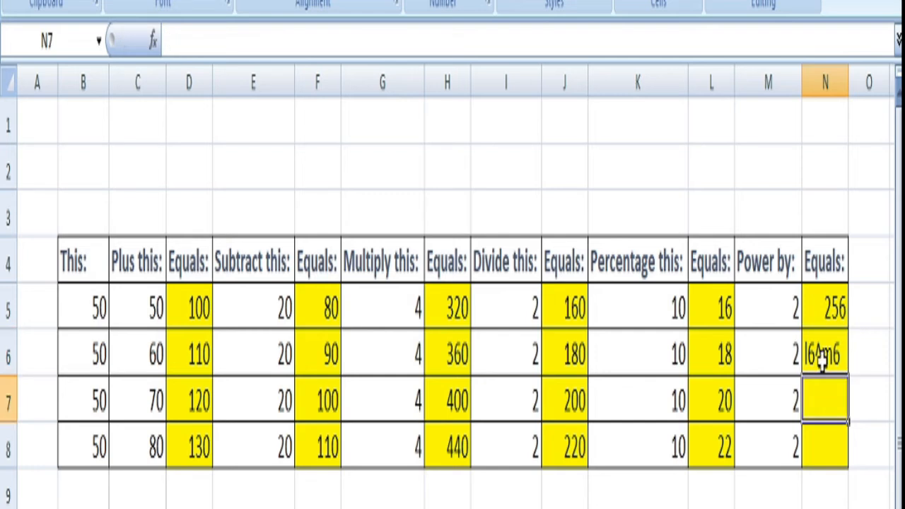
- Replace the contents of cell N6 with the power formula =l6^m6, including the leading equals sign
click(823, 361)
key(BackSpace)
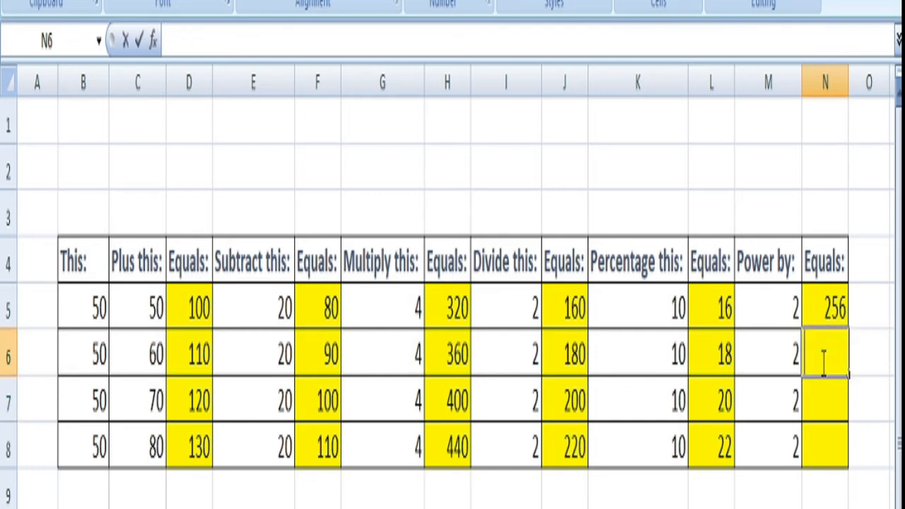
text(=)
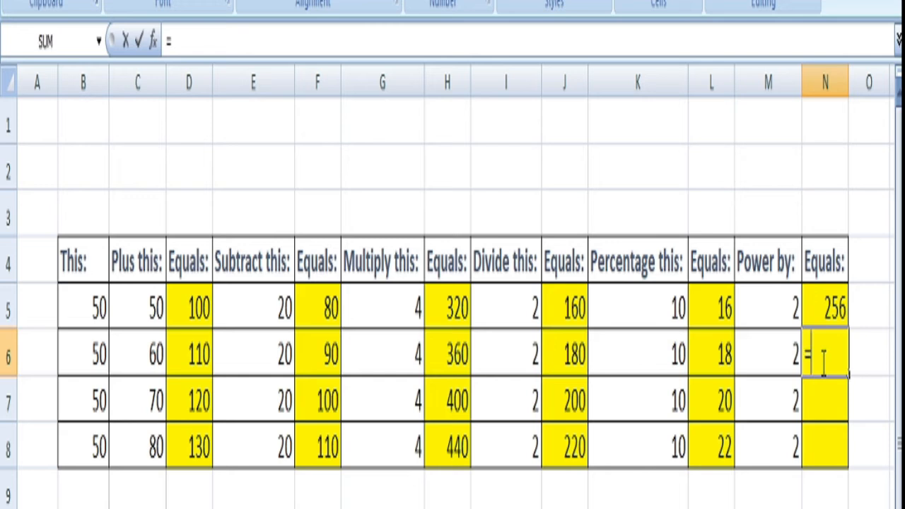
text(l6)
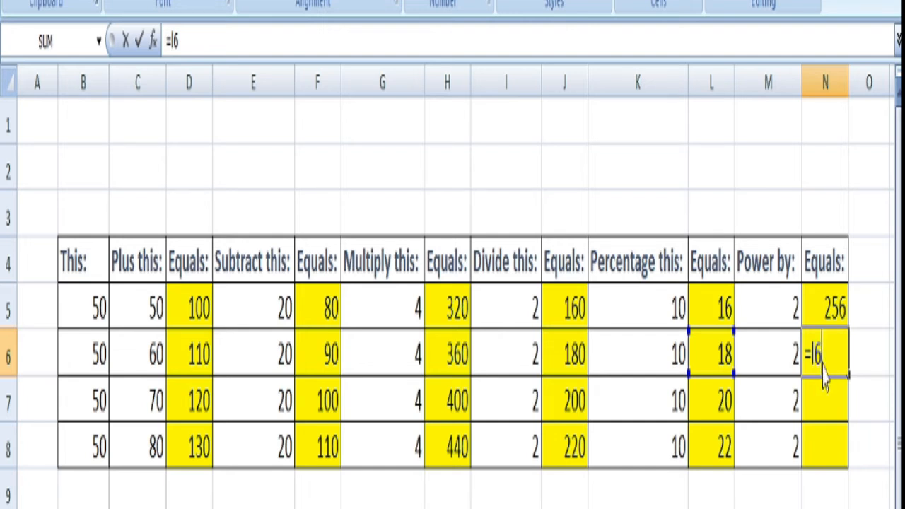
text(^)
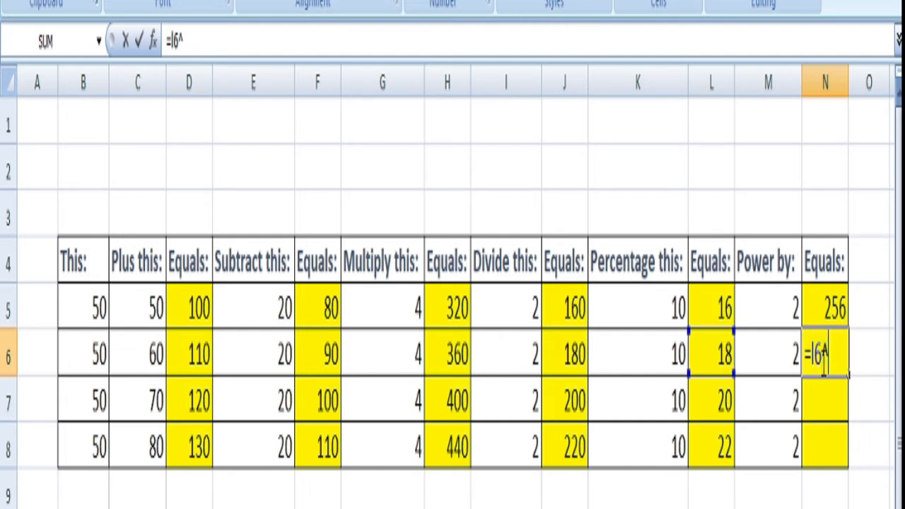
text(m6)
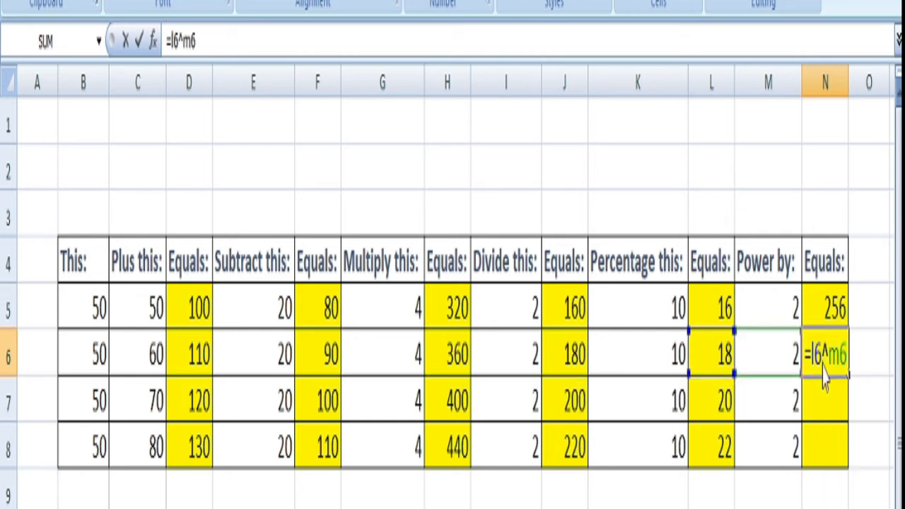
key(Return)
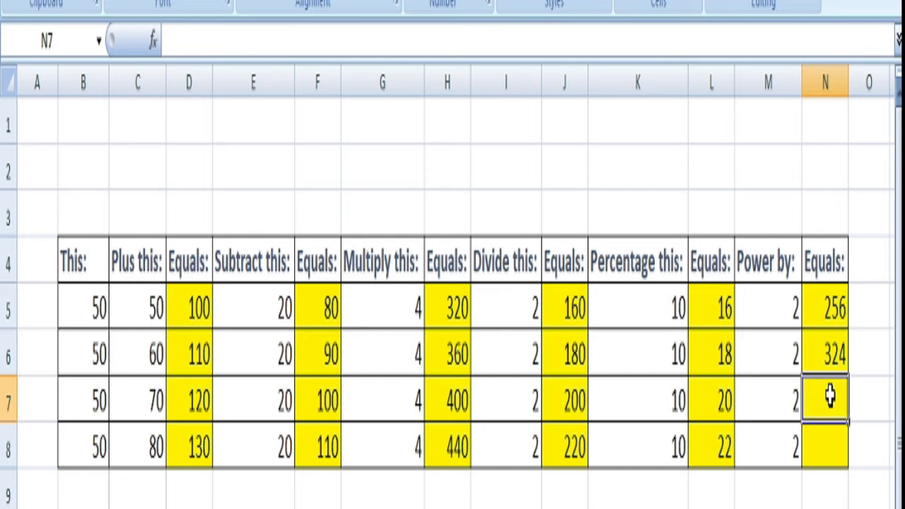
- Enter the power formula =l7^m7 in cell N7
text(=)
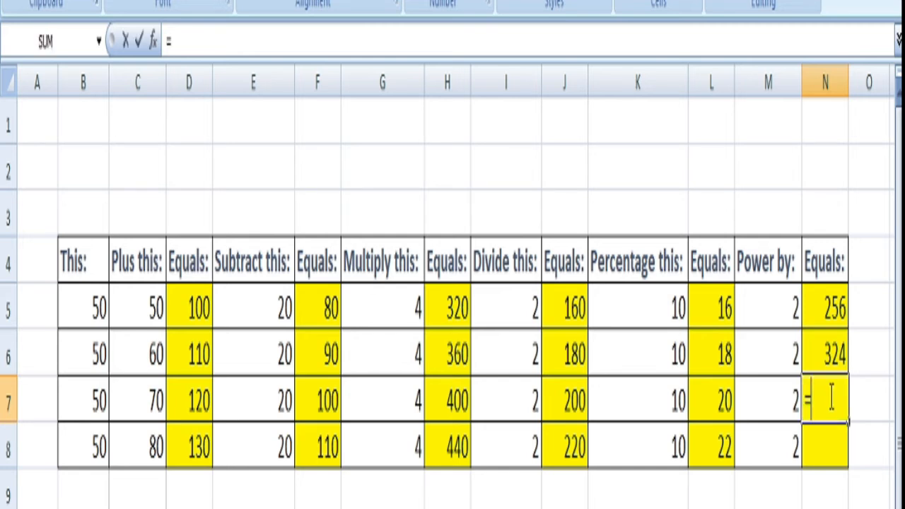
text(l7)
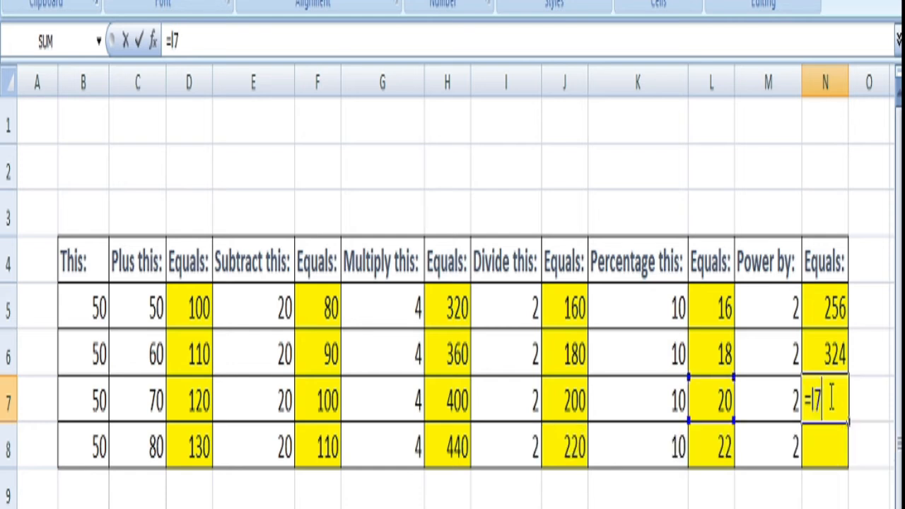
text(^m)
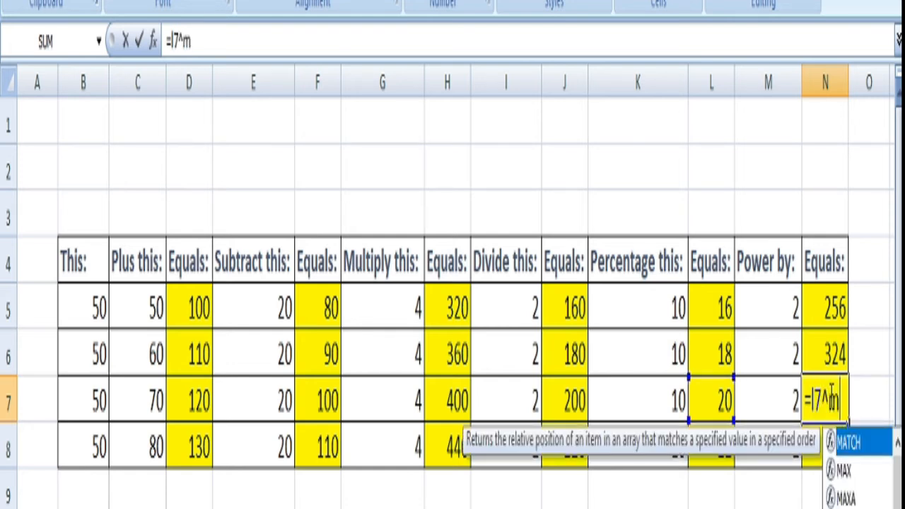
text(7)
key(Return)
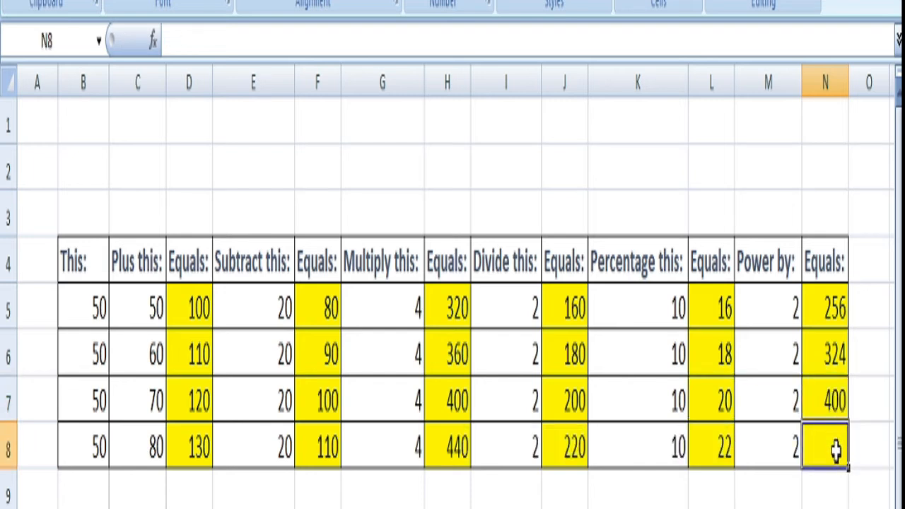
- Enter the power formula =l8^m8 in cell N8
text(=l)
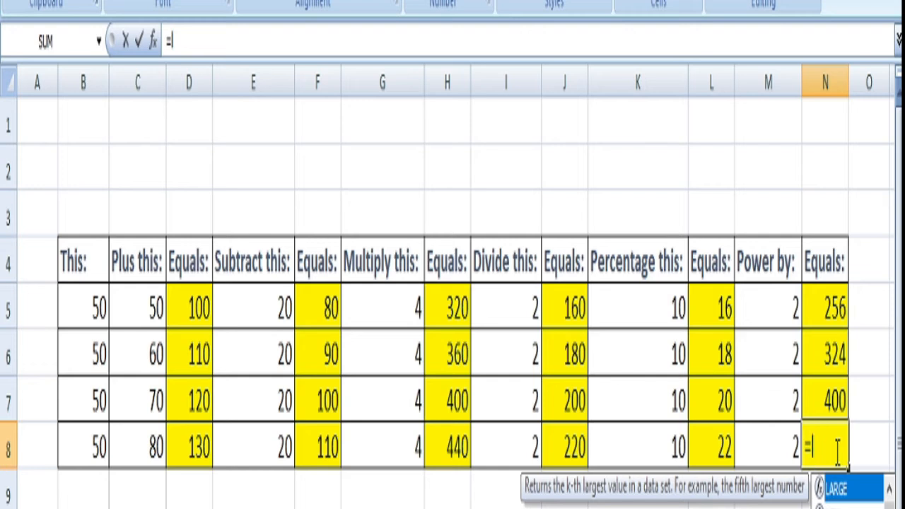
text(8)
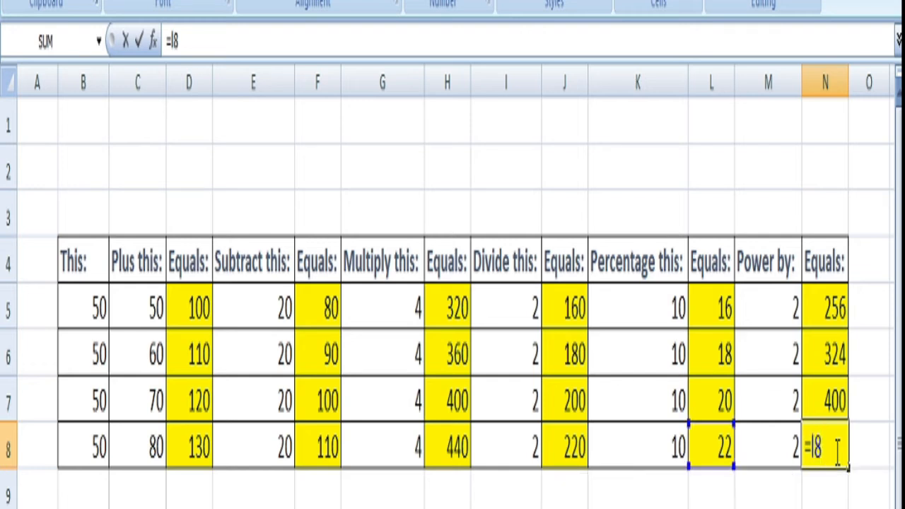
text(^m)
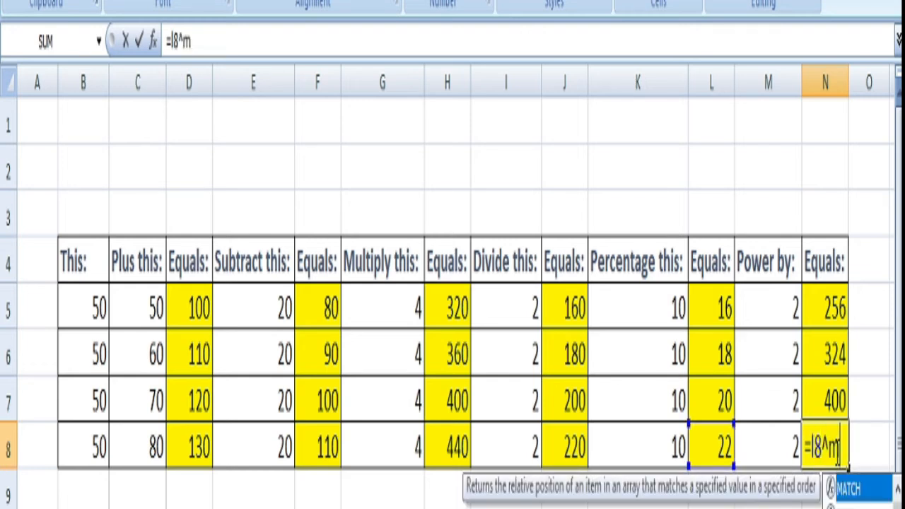
text(8)
key(Return)
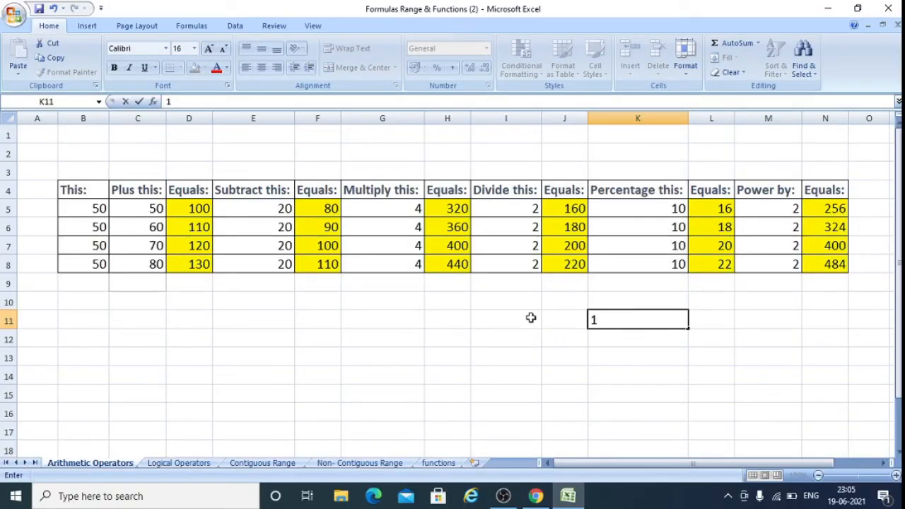
- Switch to the Logical Operators sheet
click(193, 463)
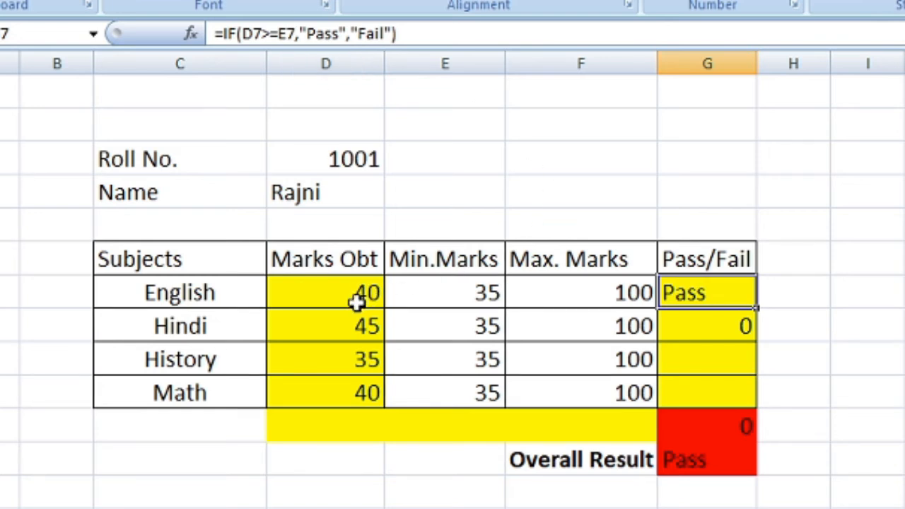
- Replace the Hindi row's Pass/Fail content in cell G8 with the formula =if(d8>=e8,"Pass","Fail")
click(699, 329)
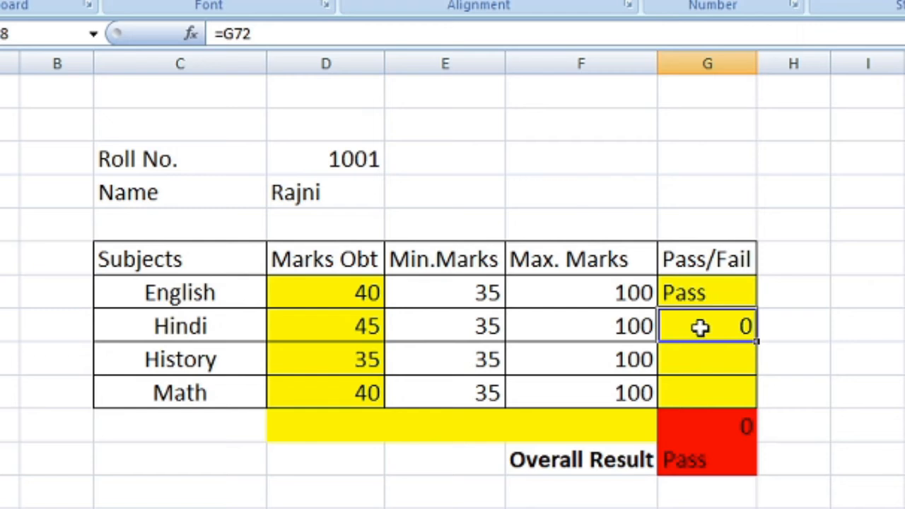
key(BackSpace)
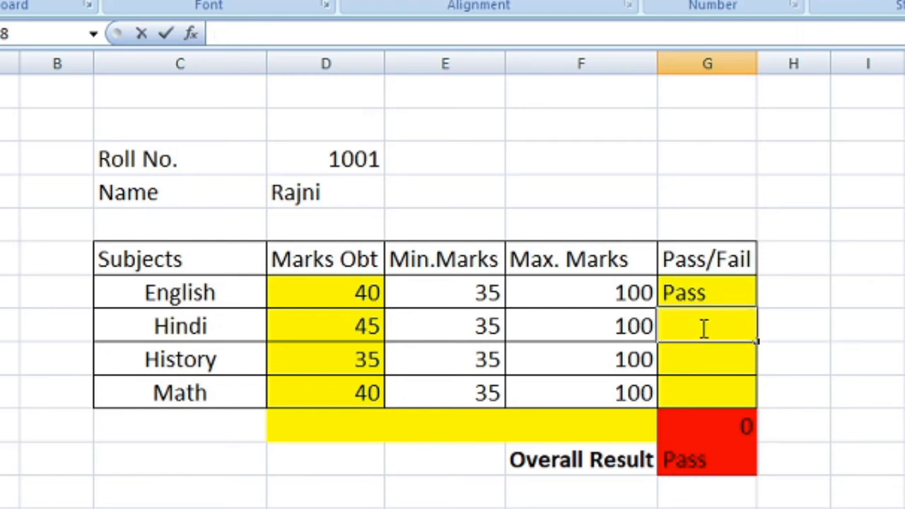
text(=)
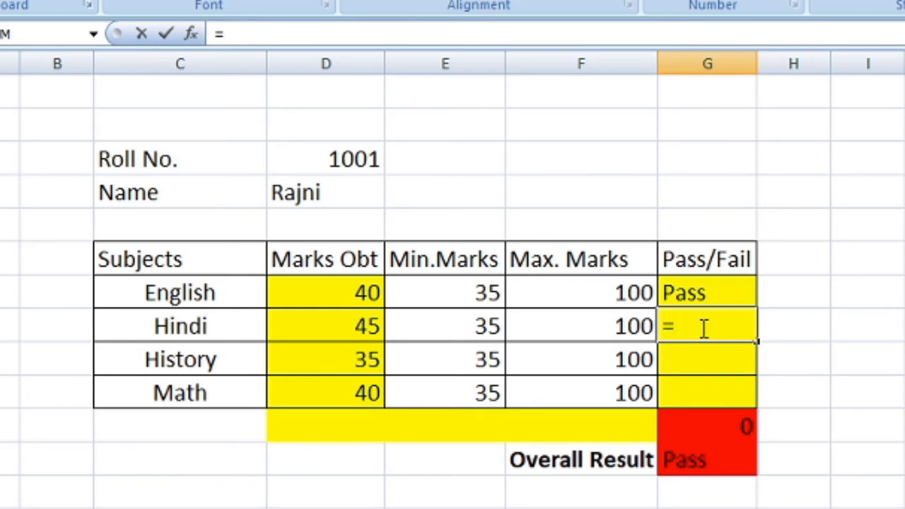
text(if)
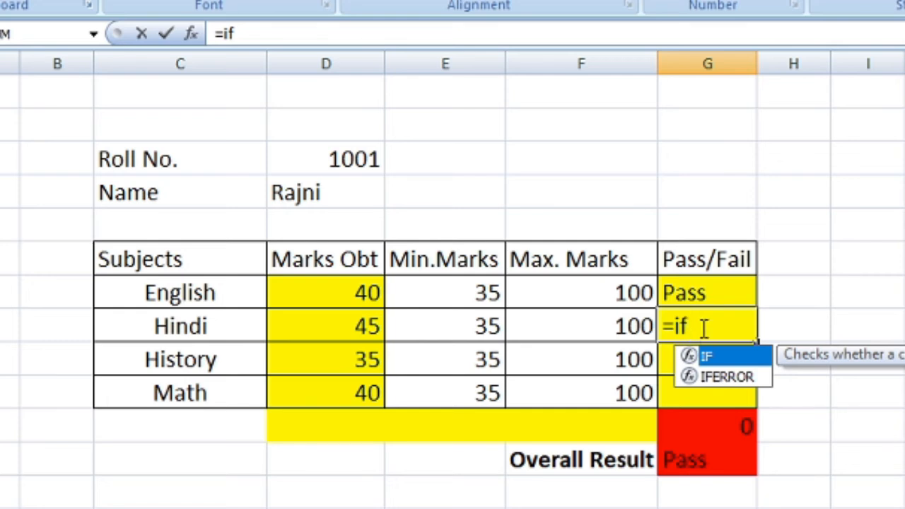
text(()
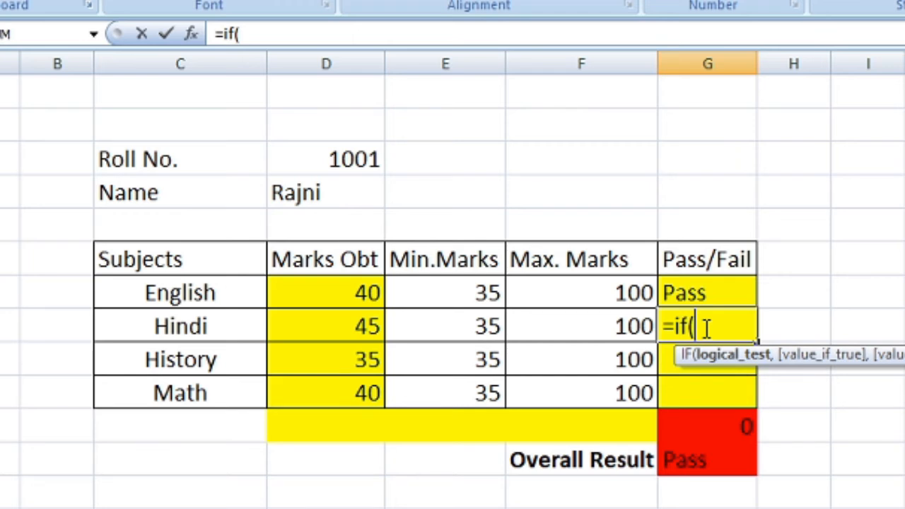
text(d8)
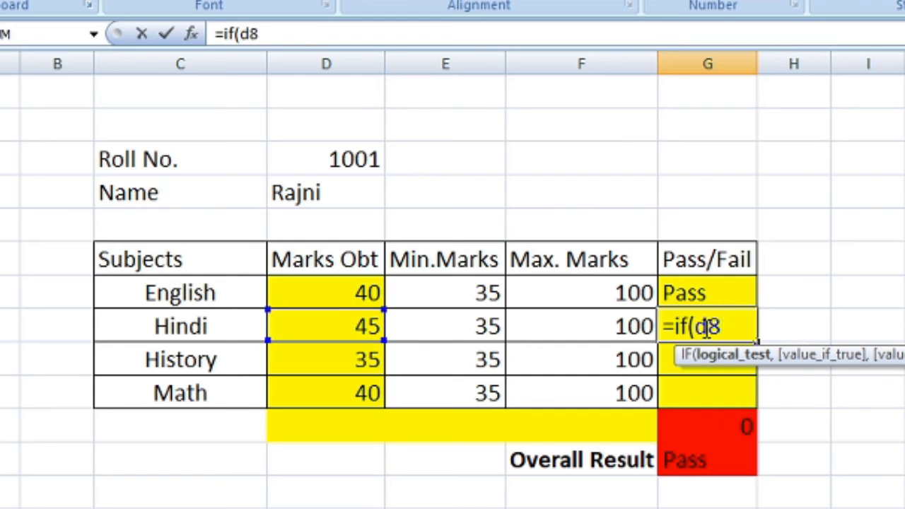
text(>=)
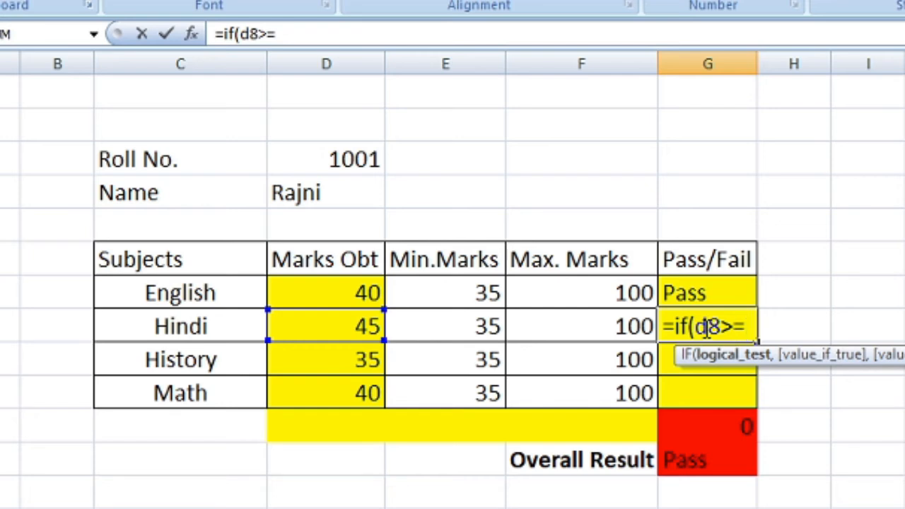
text(e8)
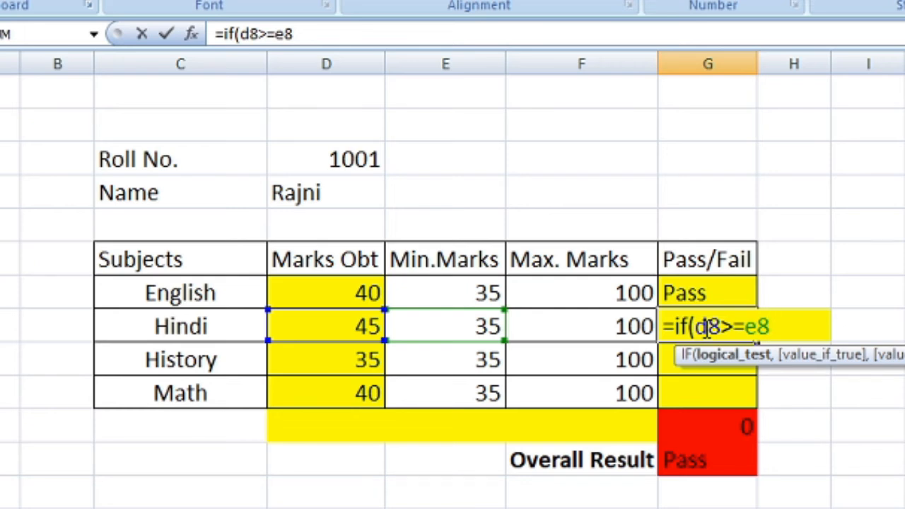
text(,)
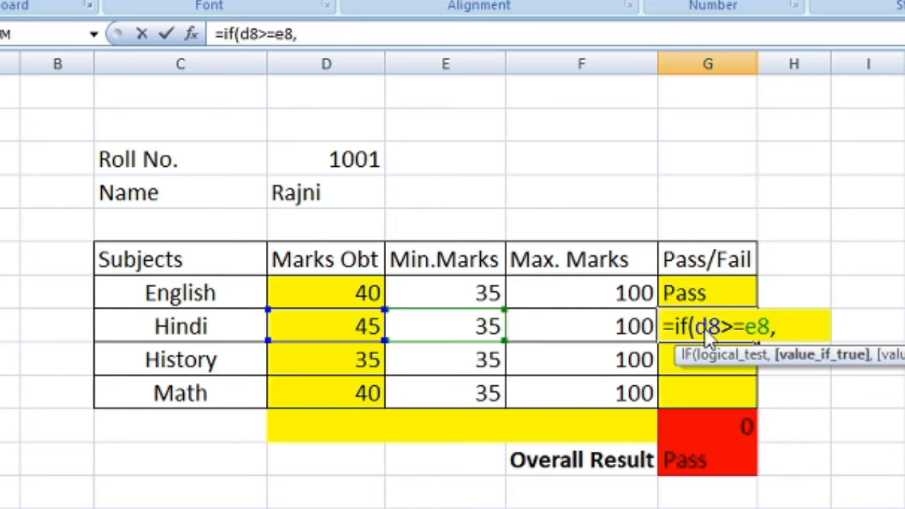
text("Pass)
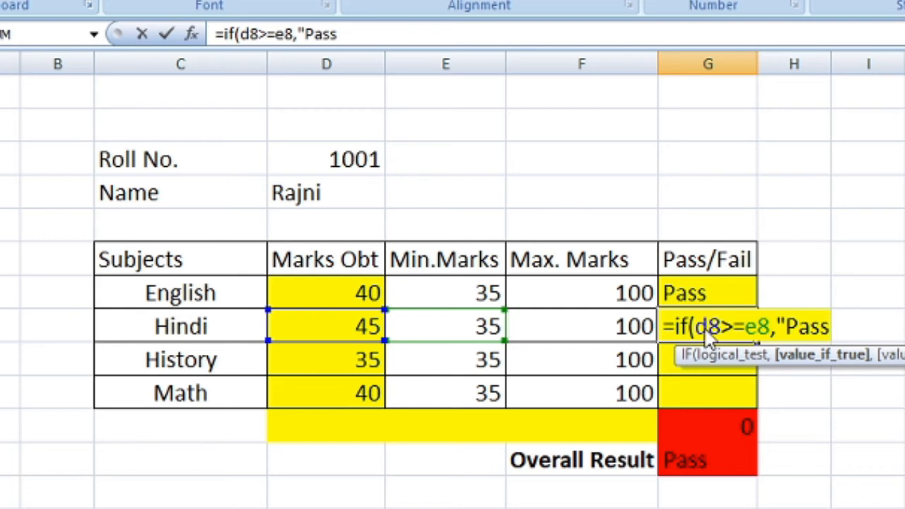
text(")
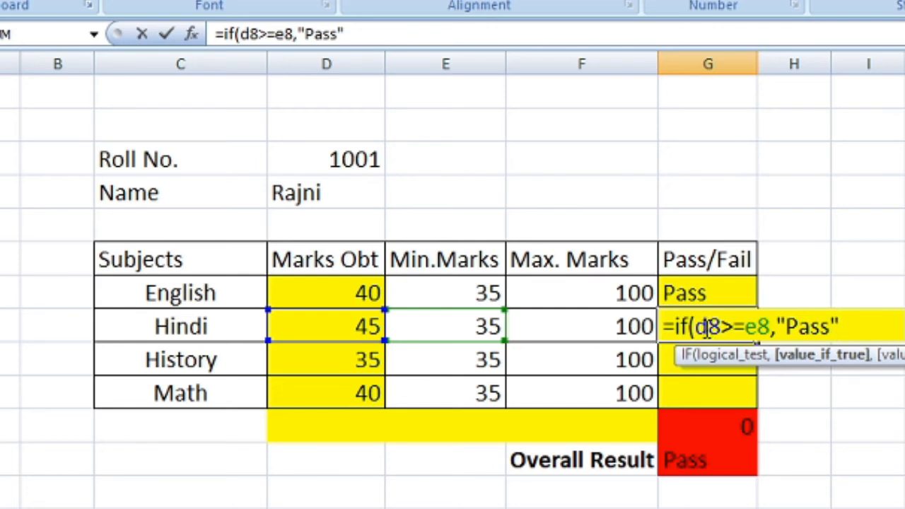
text(,)
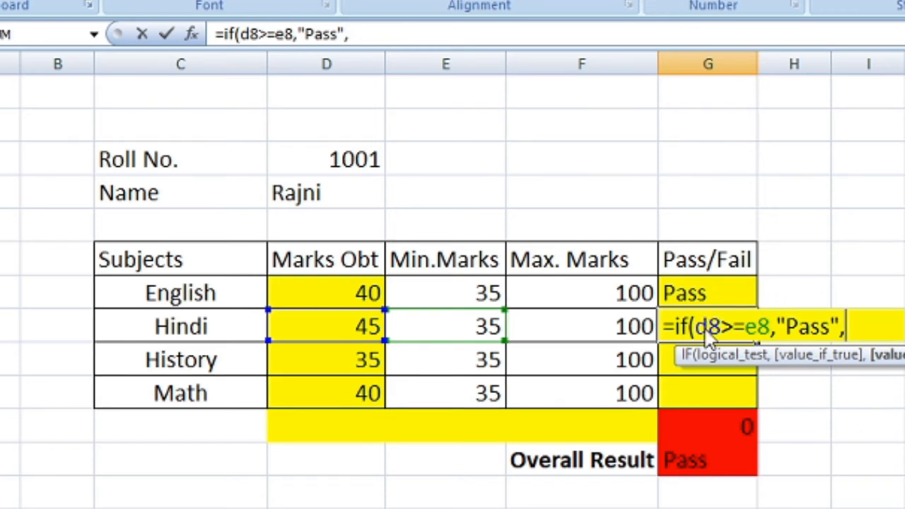
text(F)
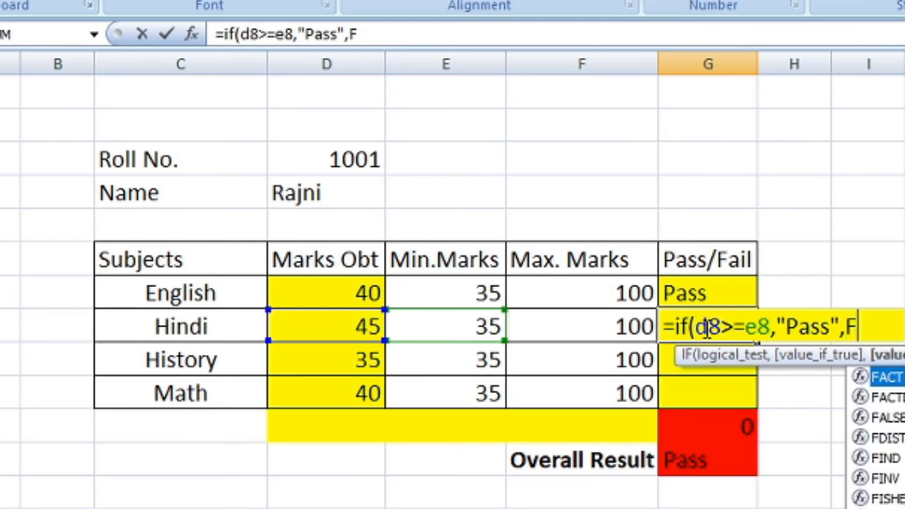
key(BackSpace)
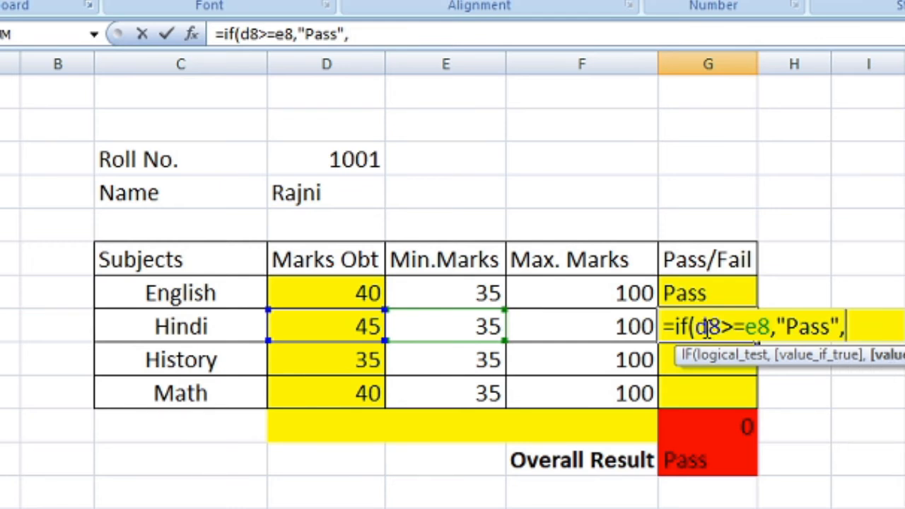
text("Fail)
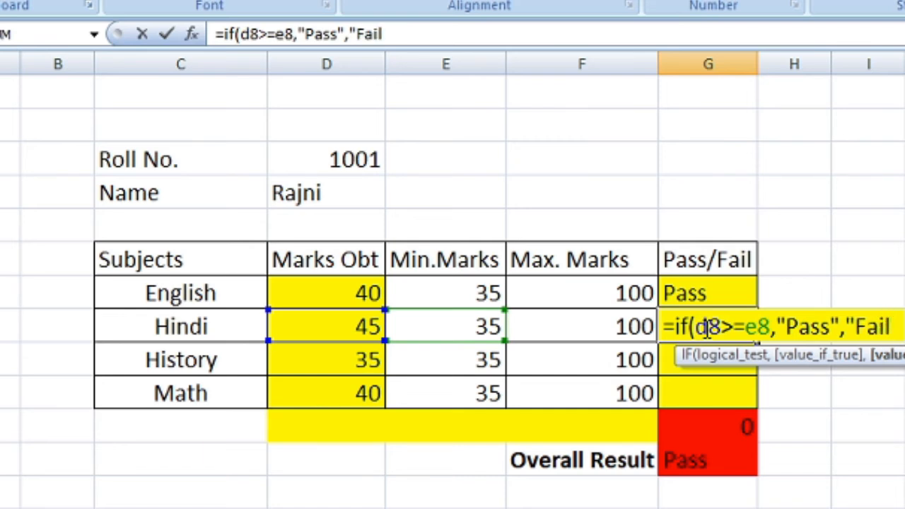
text("))
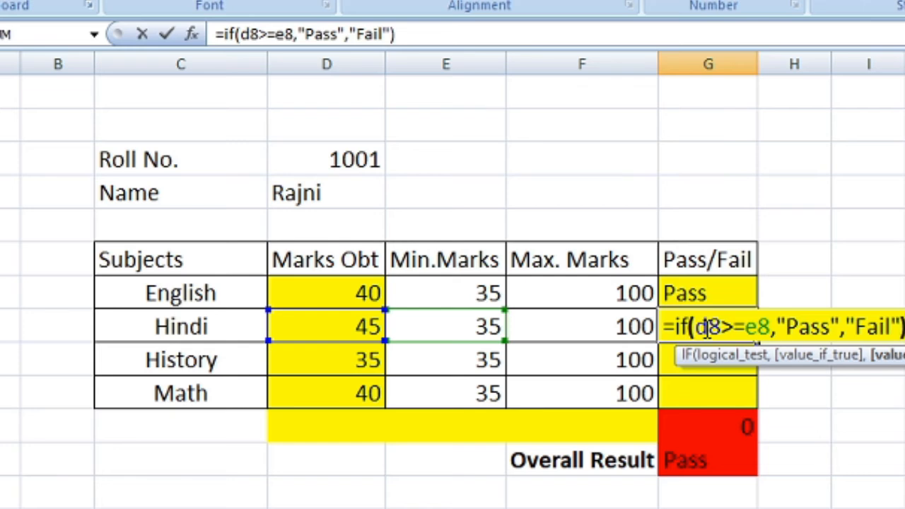
key(Return)
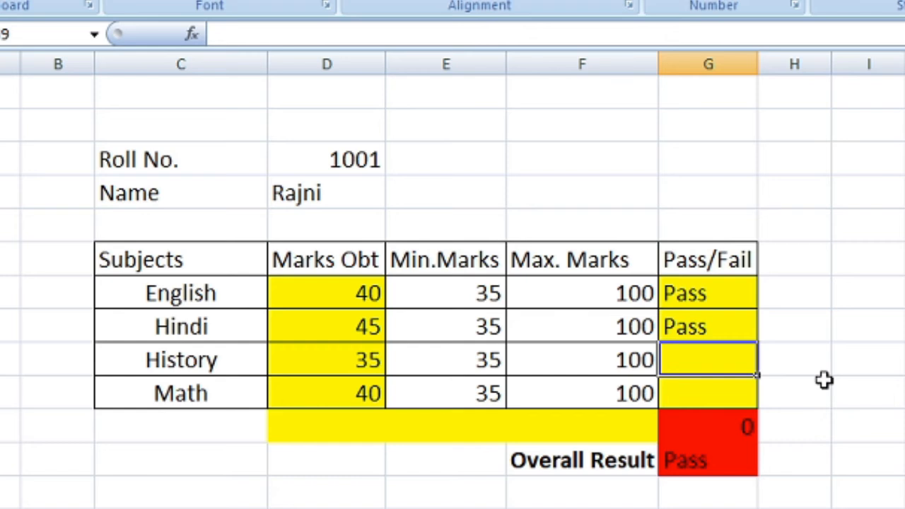
- Enter the formula =if(d9>=e9,"Pass","Fail") in cell G9 for the History row's Pass/Fail result
text(=)
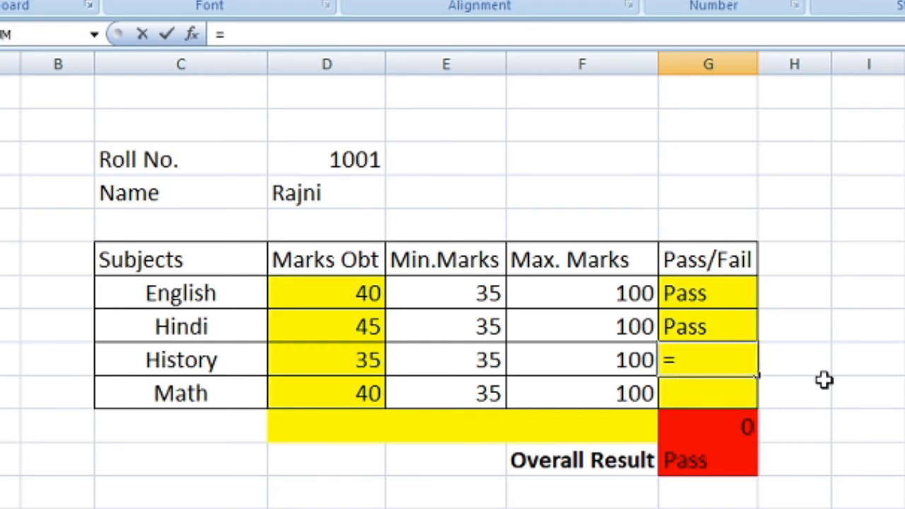
text(if)
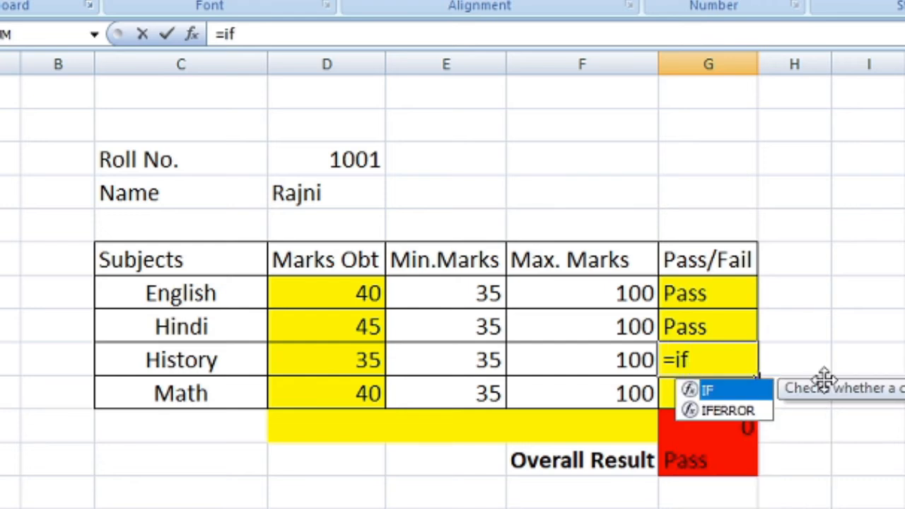
text(()
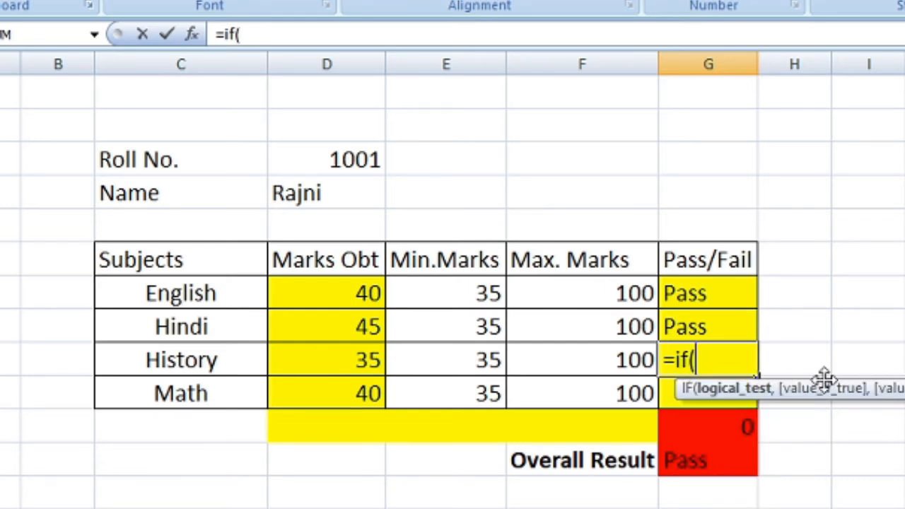
text(d)
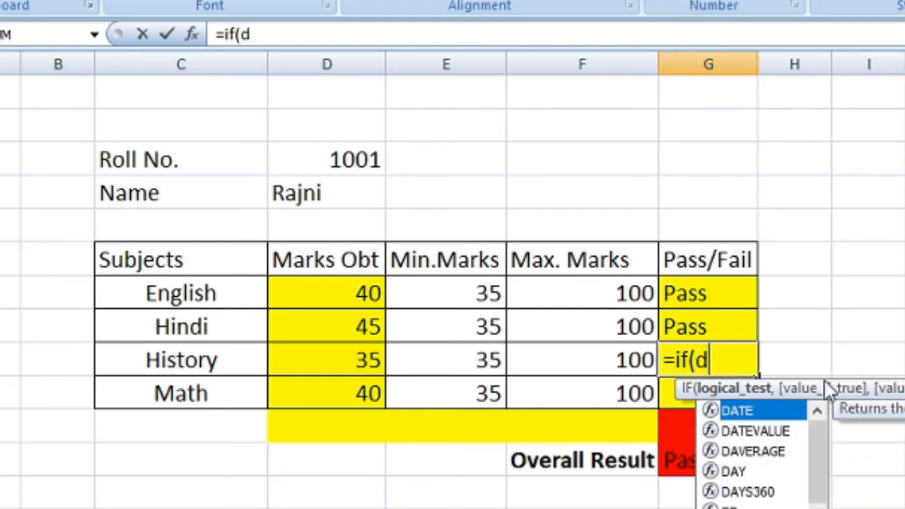
text(9)
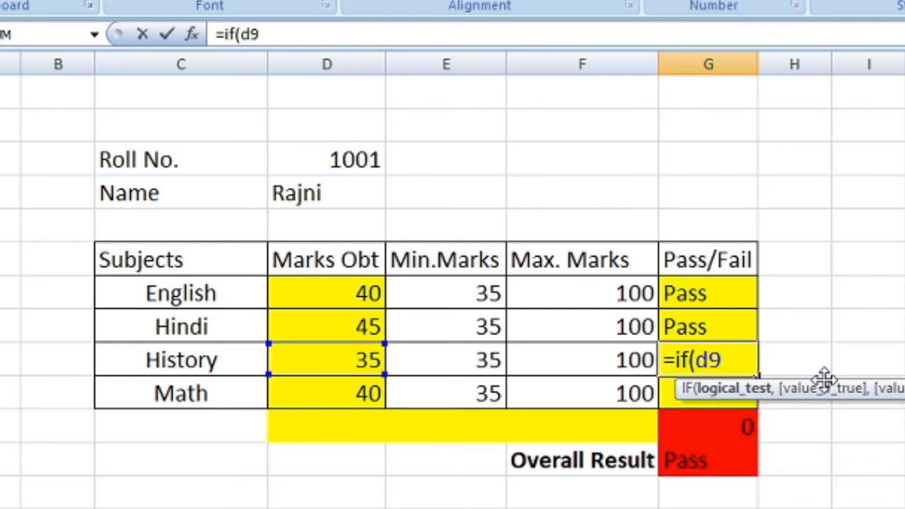
text(>)
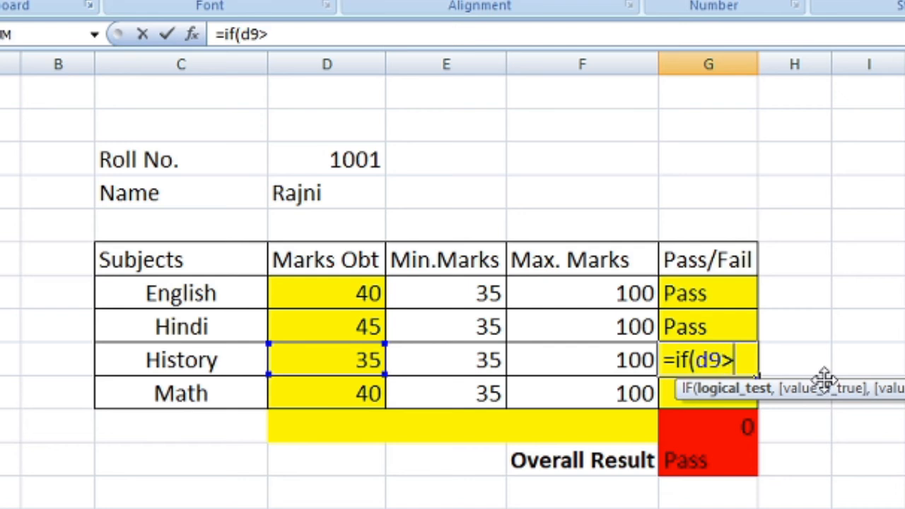
text(=e)
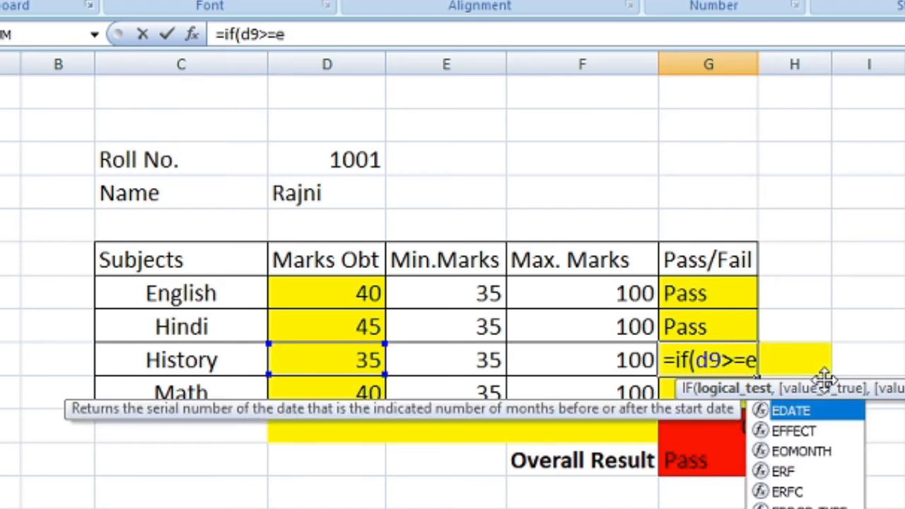
text(9)
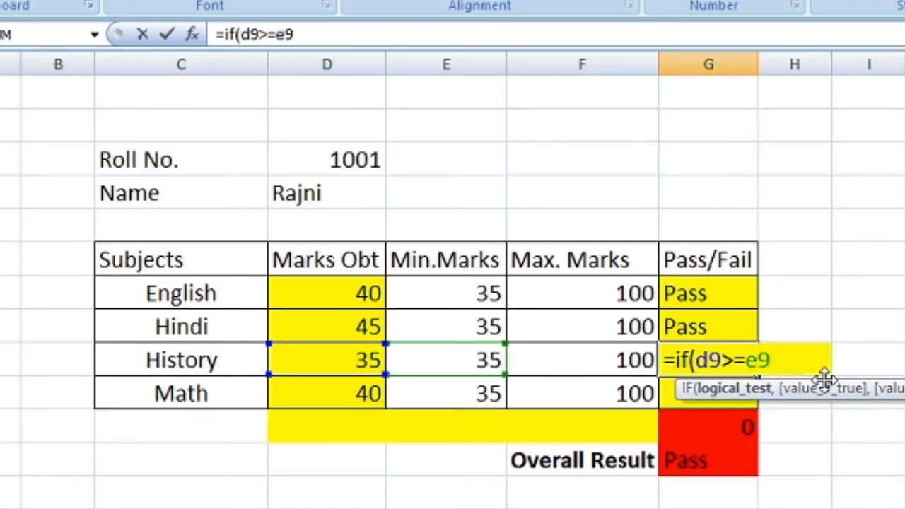
text(,"Pass")
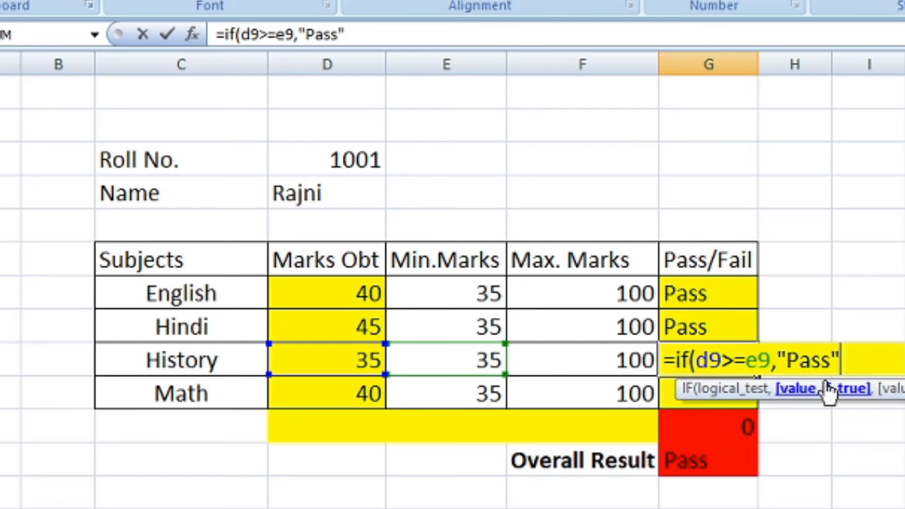
text(,)
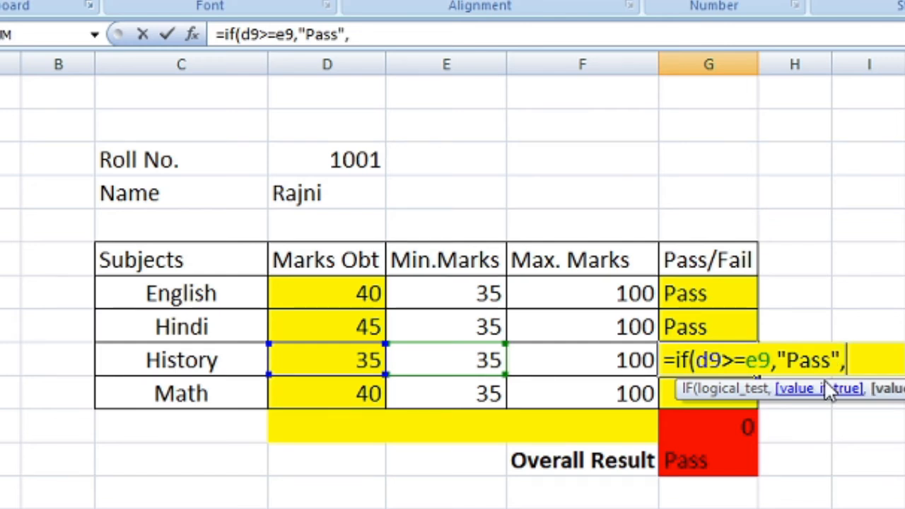
text(")
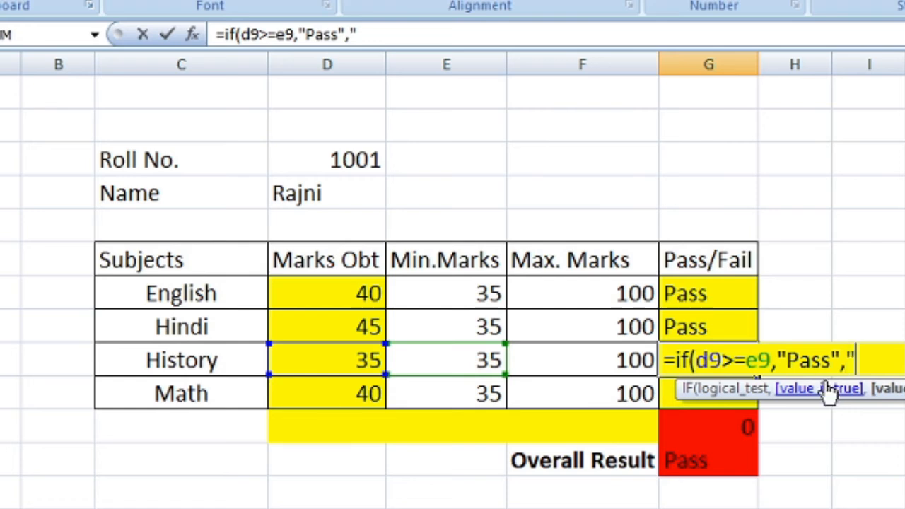
text(F)
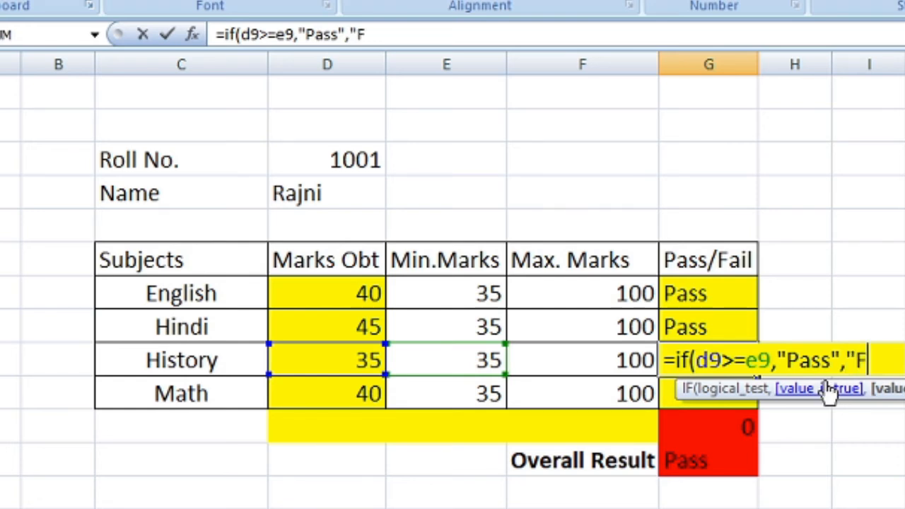
text(ail")
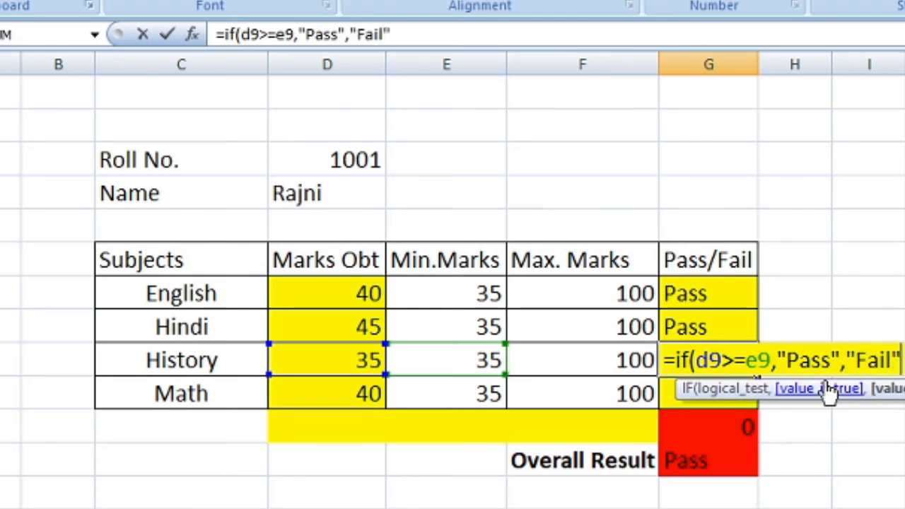
text())
key(Return)
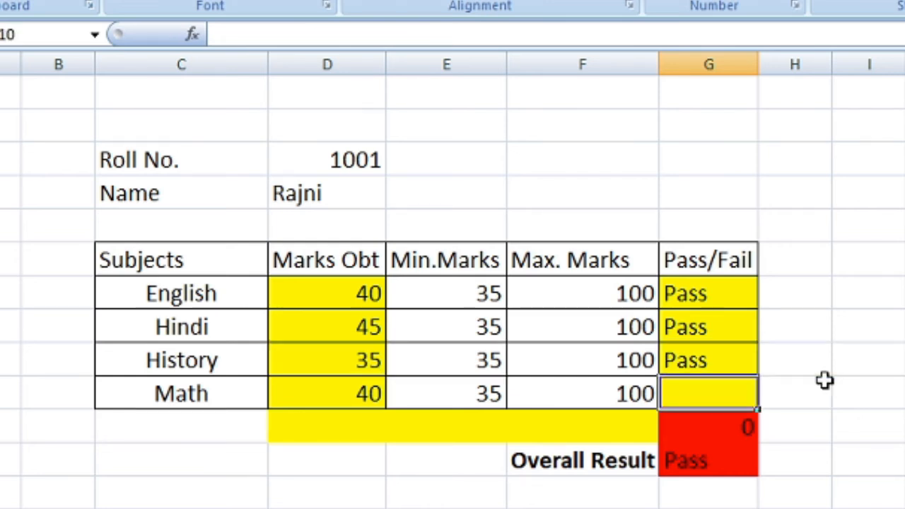
- Copy the History row's Pass/Fail formula from cell G9 and paste it into cell G10 for Math
right_click(713, 365)
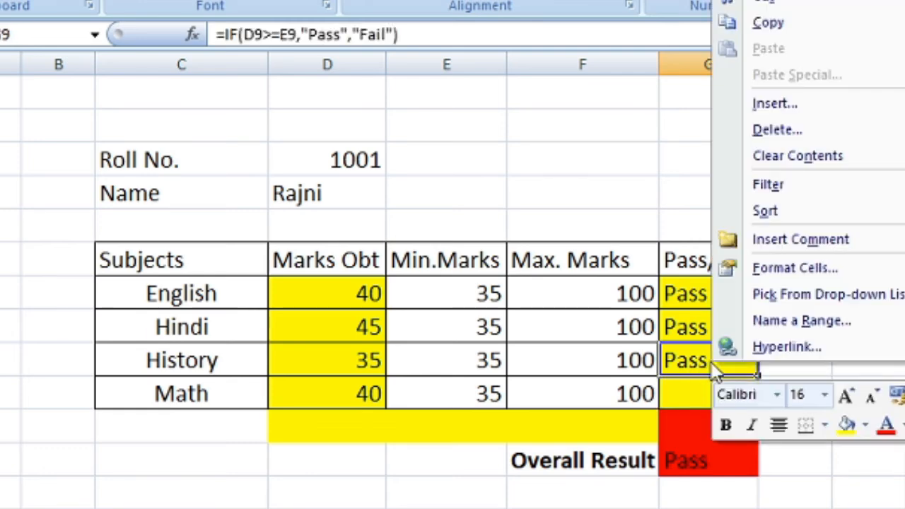
click(808, 24)
click(727, 401)
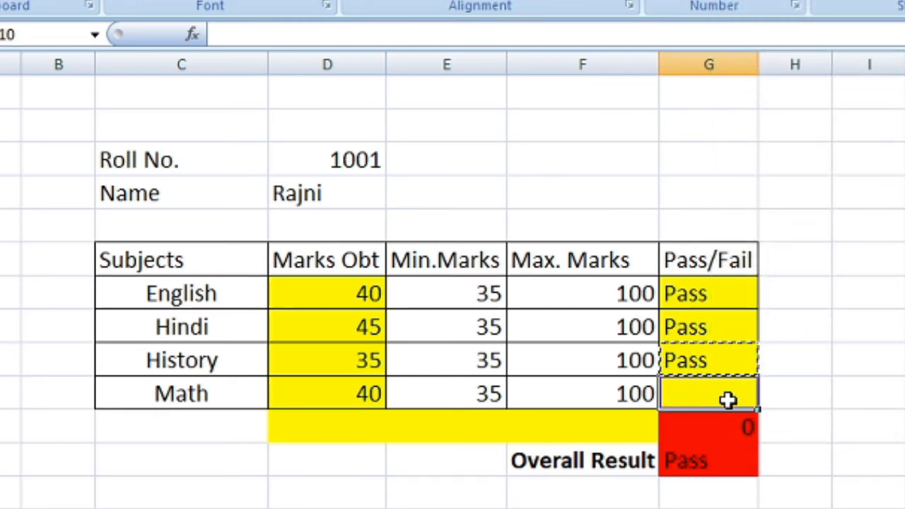
right_click(728, 400)
click(814, 89)
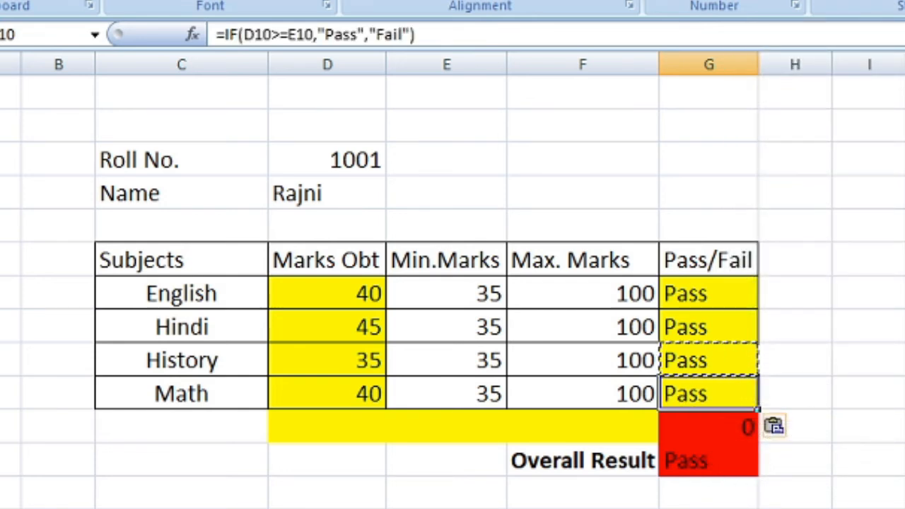
click(608, 508)
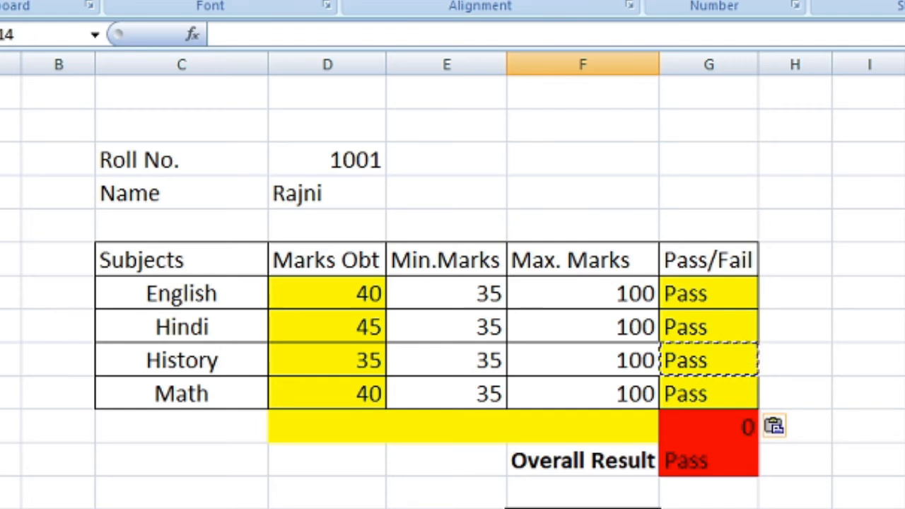
- Cancel the pending copy selection and set the Hindi marks obtained in cell D8 to 30
key(Escape)
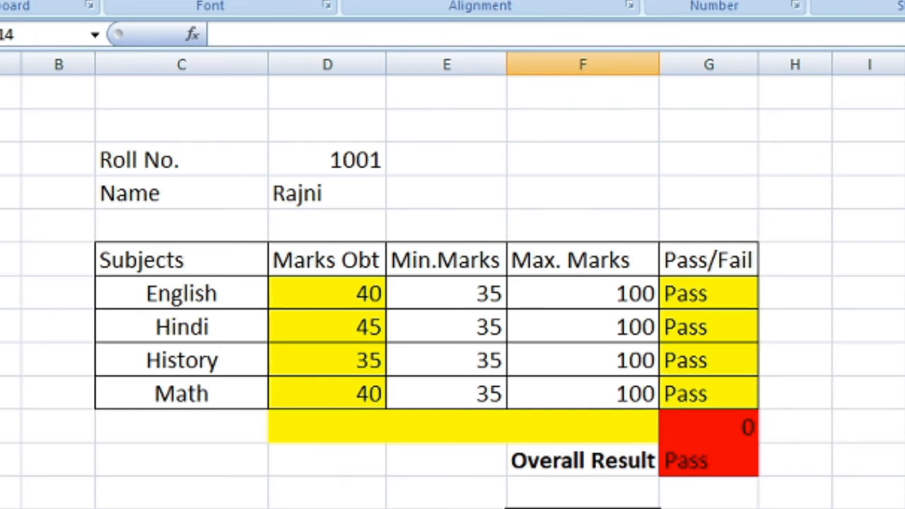
click(356, 331)
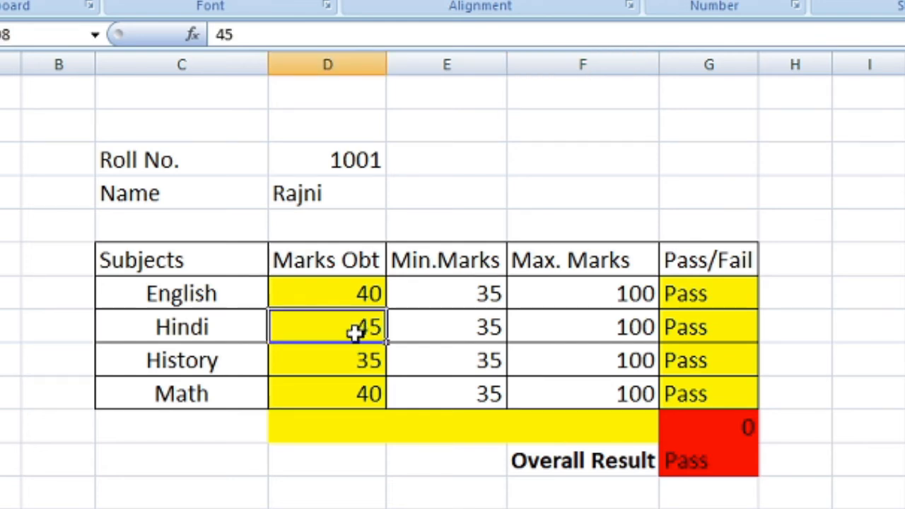
key(BackSpace)
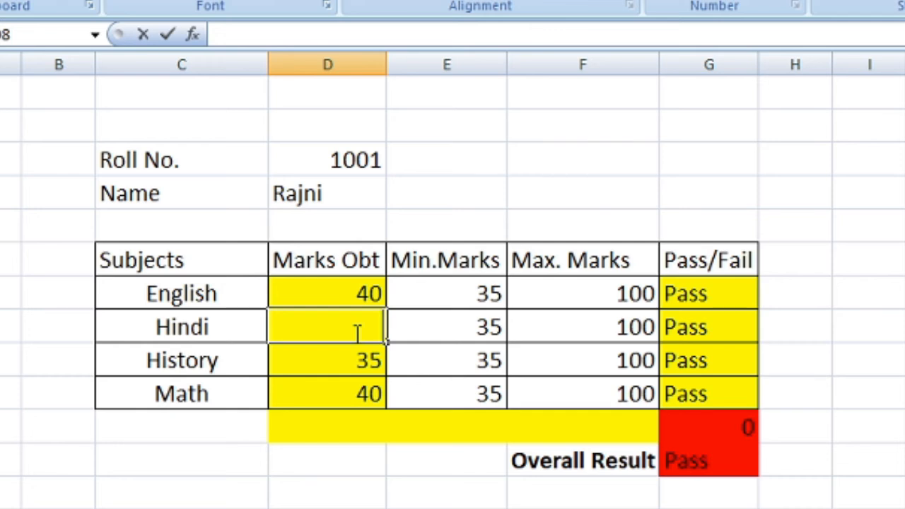
text(30)
key(Return)
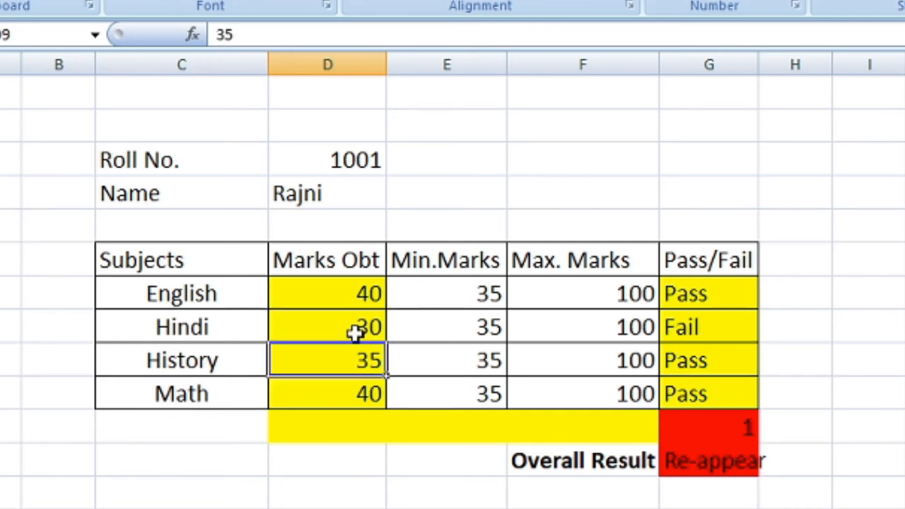
- Set the Math marks obtained in cell D10 to 33 and show the fail-count formula in cell G11
click(366, 397)
key(BackSpace)
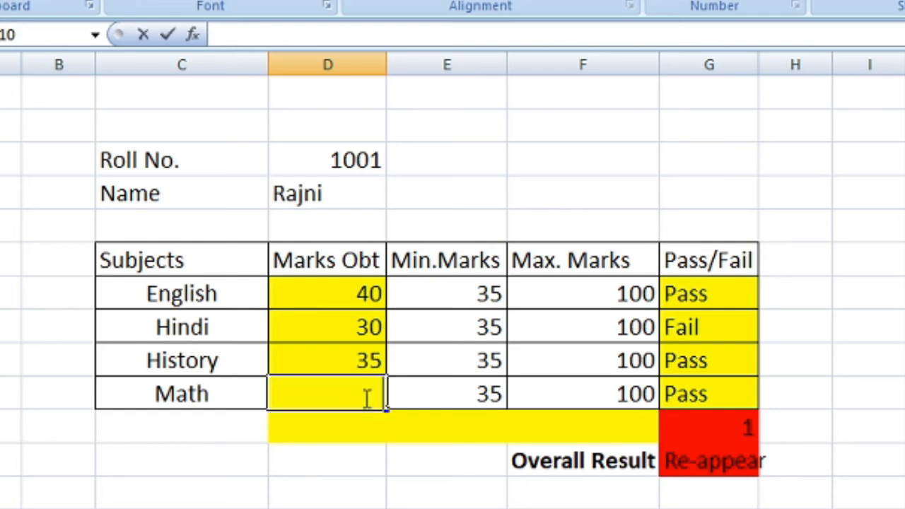
text(33)
key(Return)
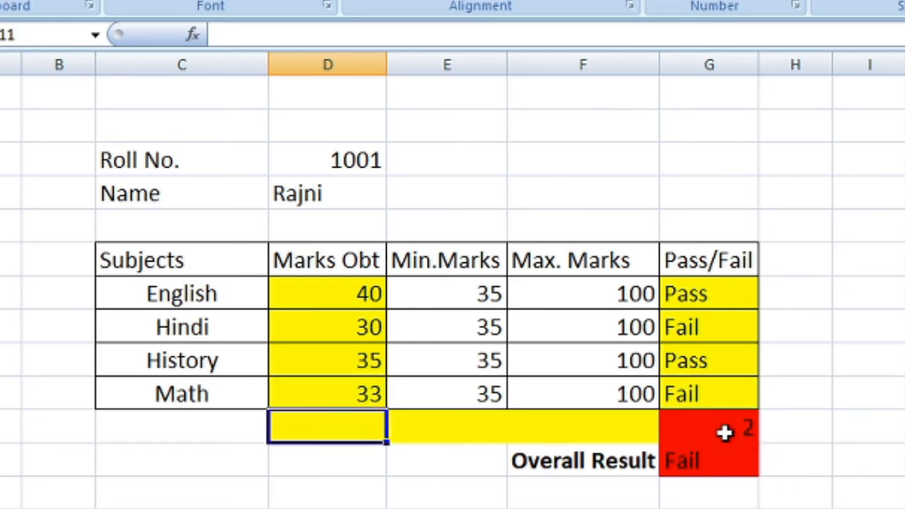
click(725, 433)
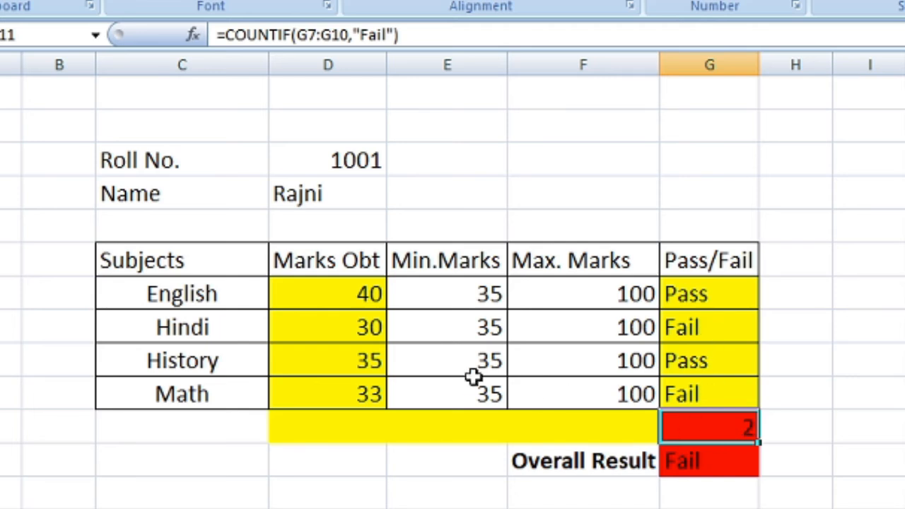
- Set the Hindi marks obtained in cell D8 to 35
click(362, 329)
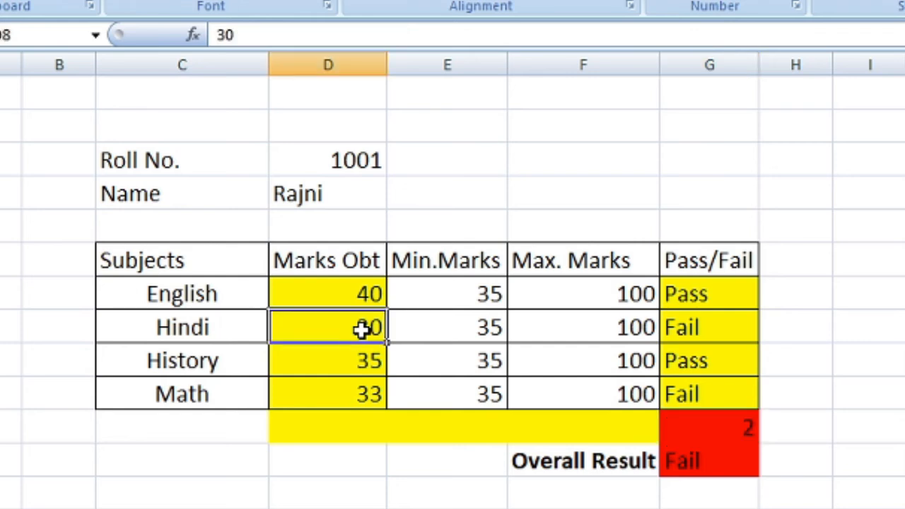
key(BackSpace)
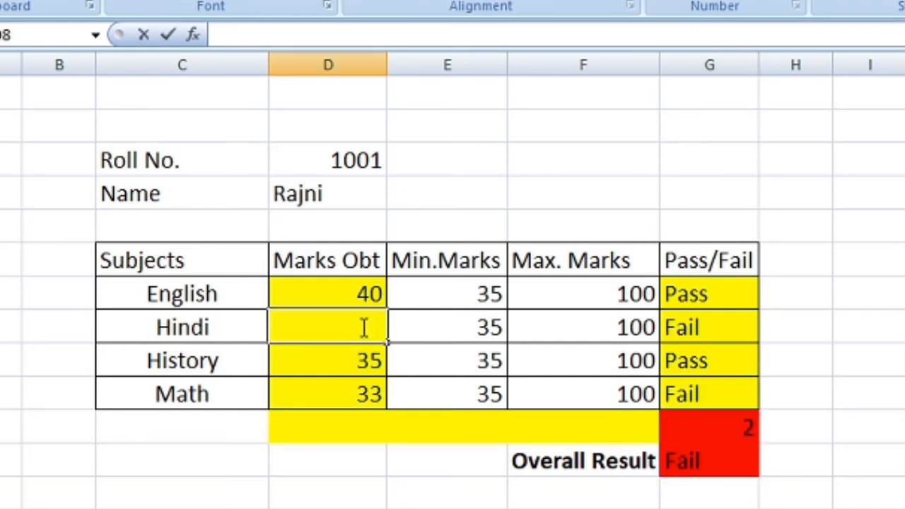
text(35)
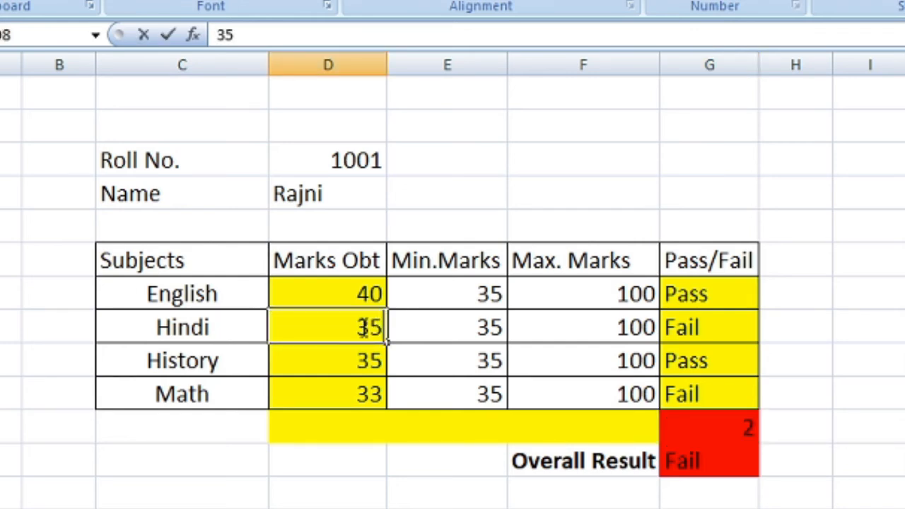
key(Return)
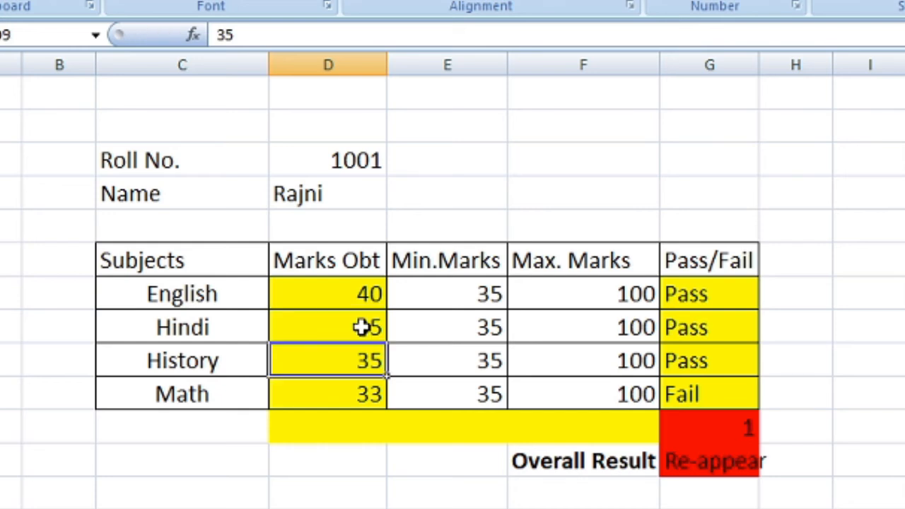
- Set the Math marks obtained in cell D10 to 45 and show the Overall Result formula in cell G12
click(348, 399)
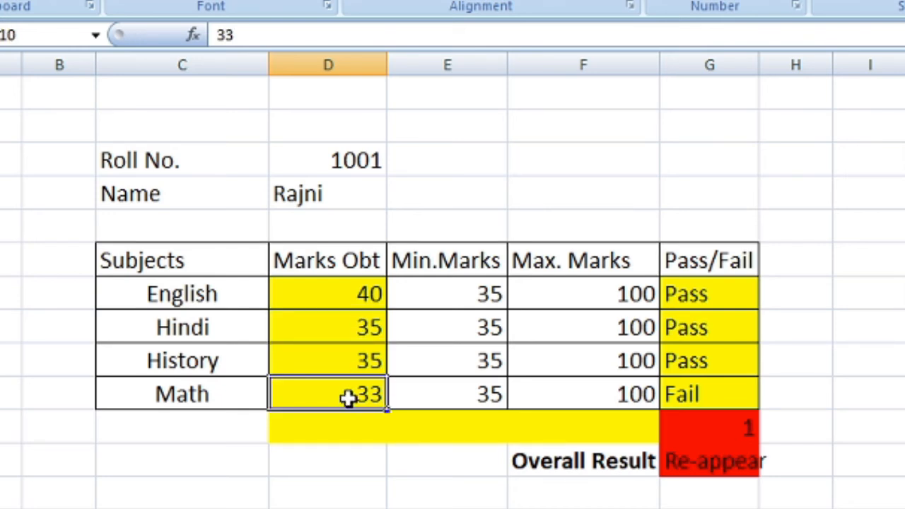
key(BackSpace)
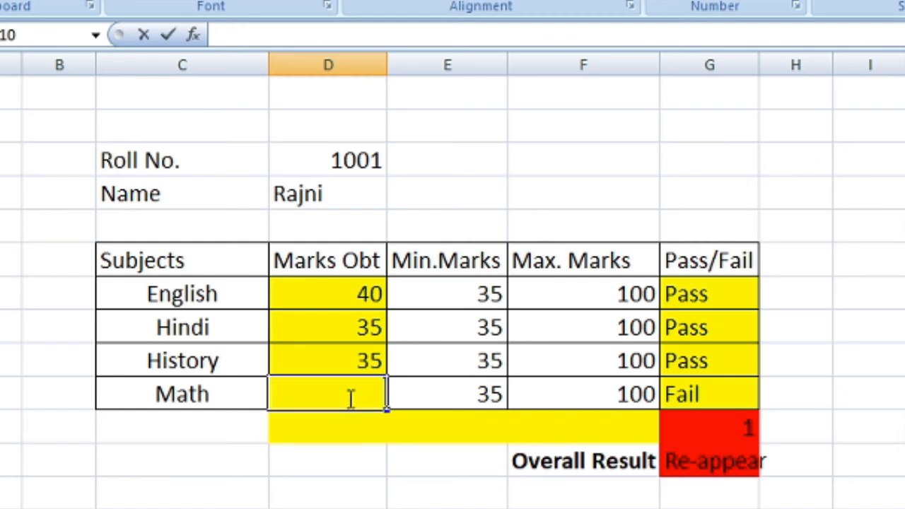
text(45)
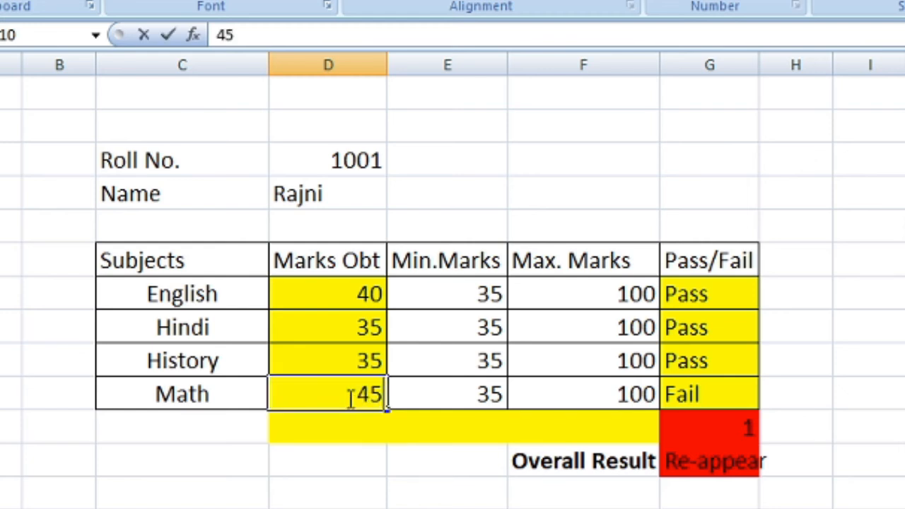
key(Return)
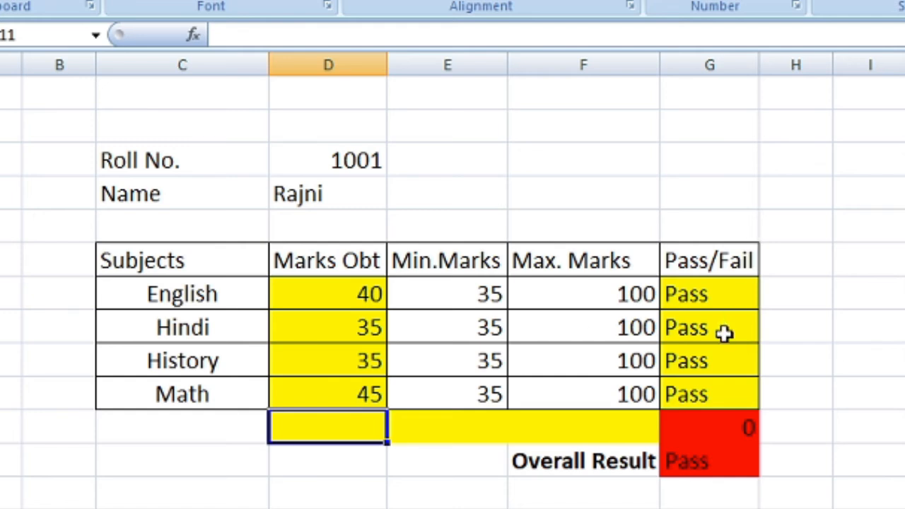
click(725, 459)
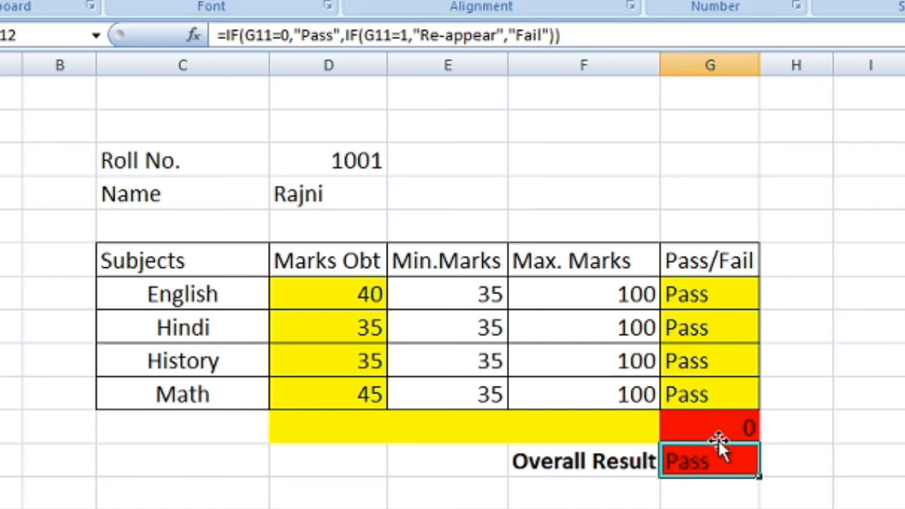
- Set the marks obtained to 33 for both History in cell D9 and Hindi in cell D8
click(357, 361)
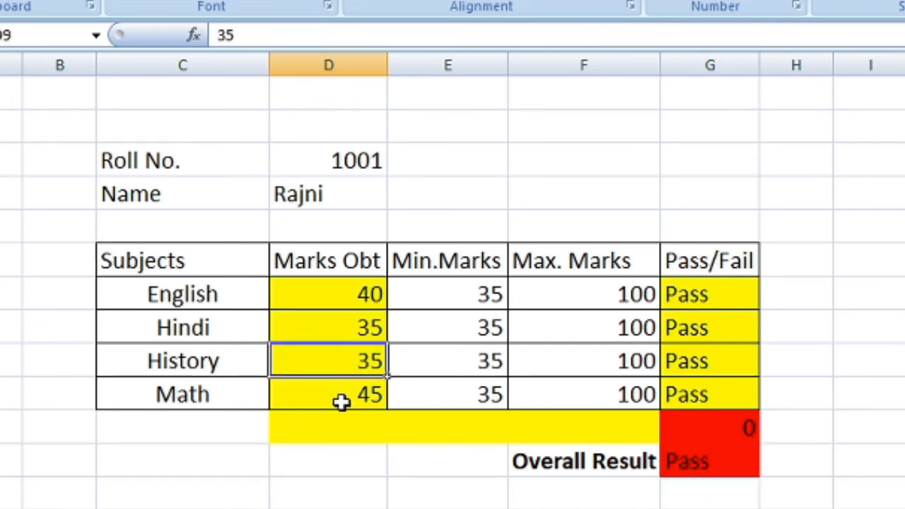
key(BackSpace)
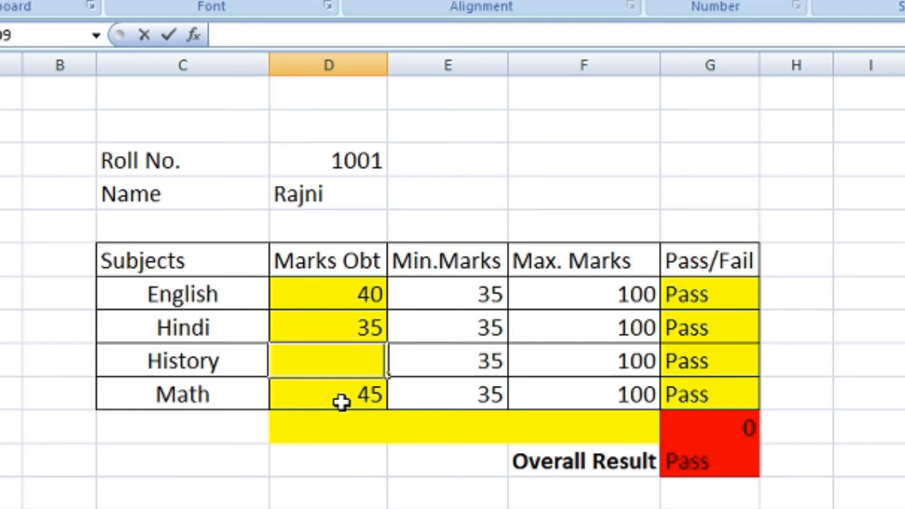
text(33)
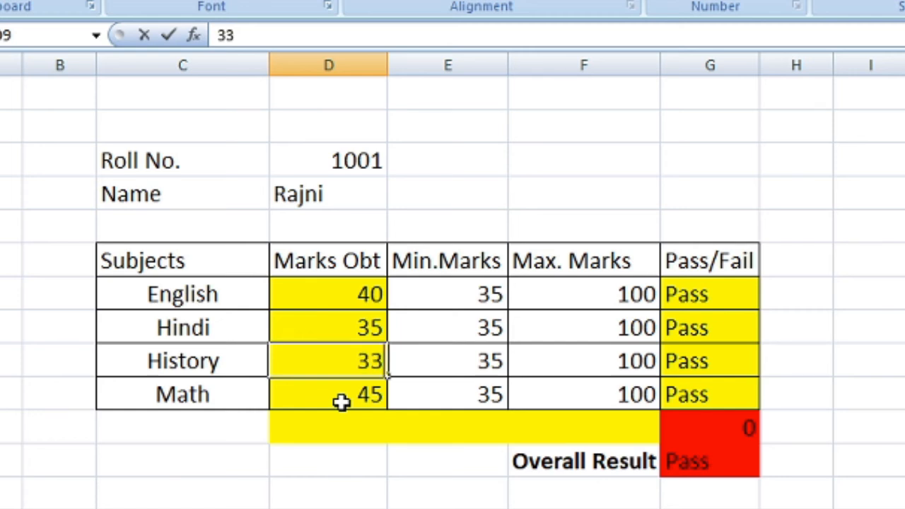
key(Return)
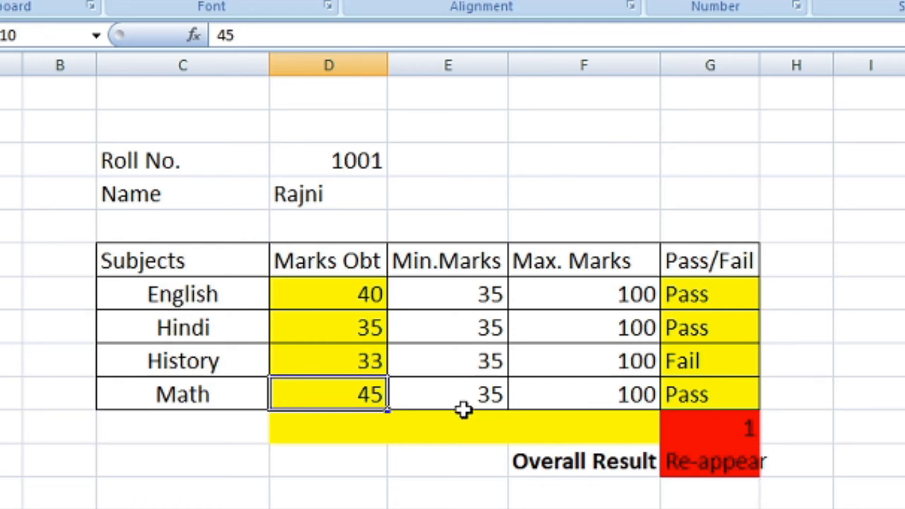
click(353, 330)
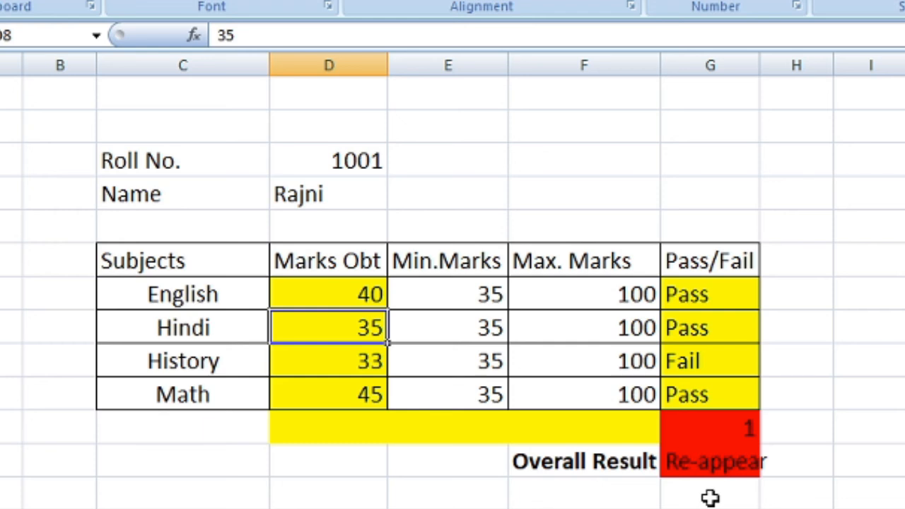
key(BackSpace)
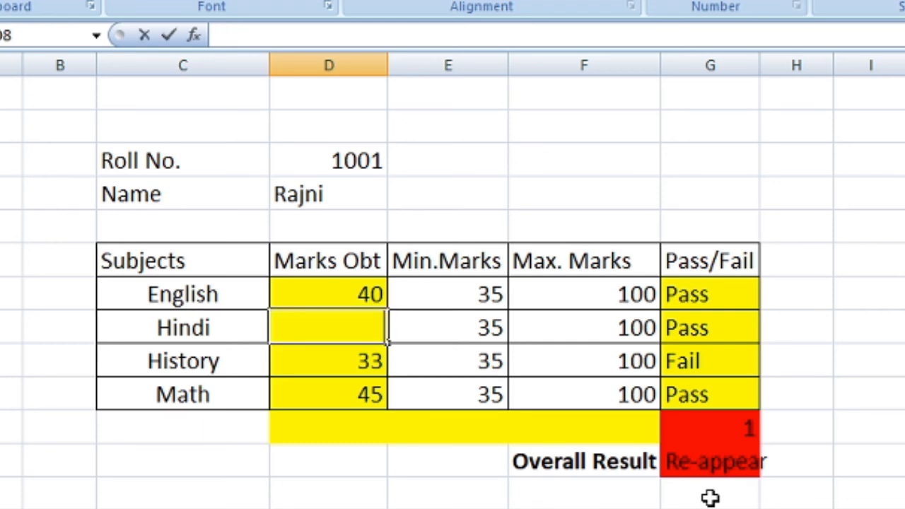
text(33)
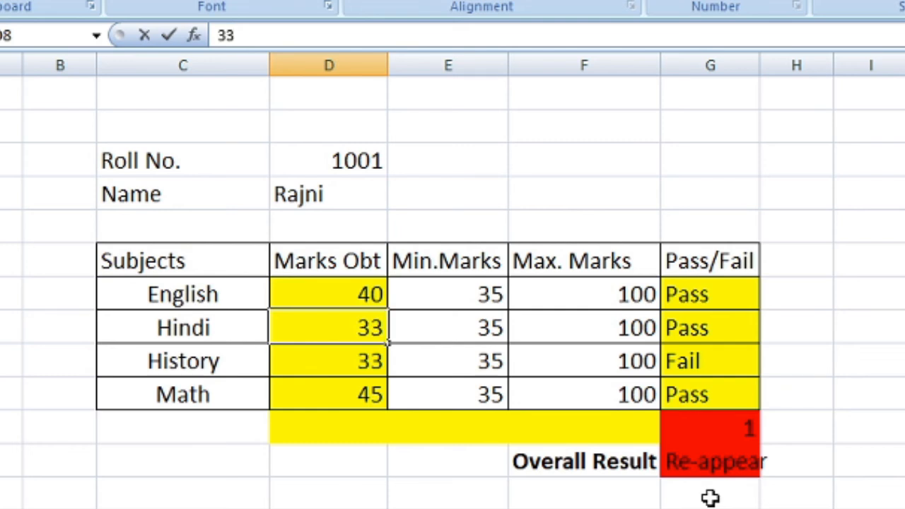
key(Return)
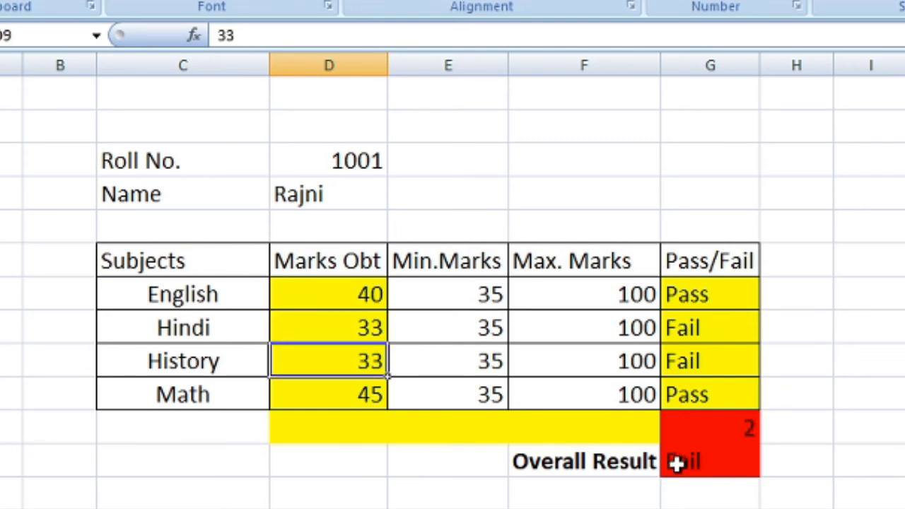
- Set the marks obtained to 35 for Hindi in cell D8 and 45 for History in cell D9
click(376, 327)
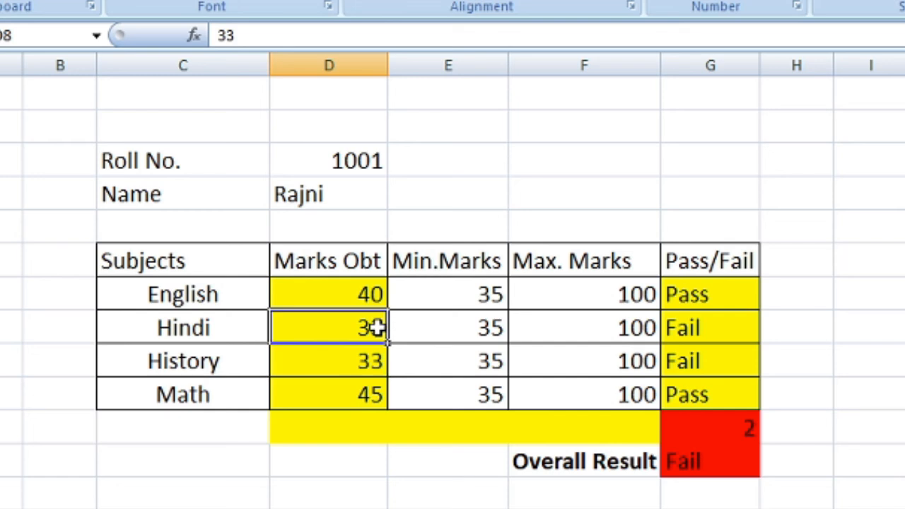
key(BackSpace)
text(35)
key(Return)
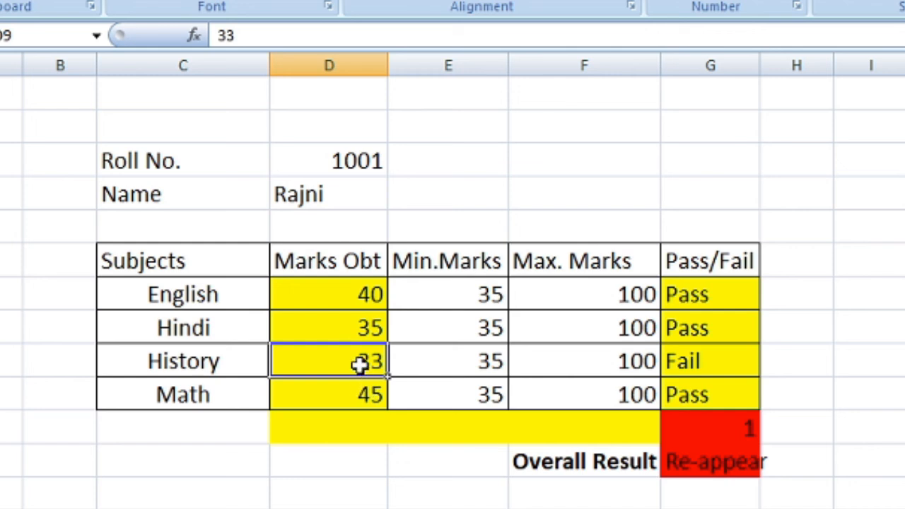
key(BackSpace)
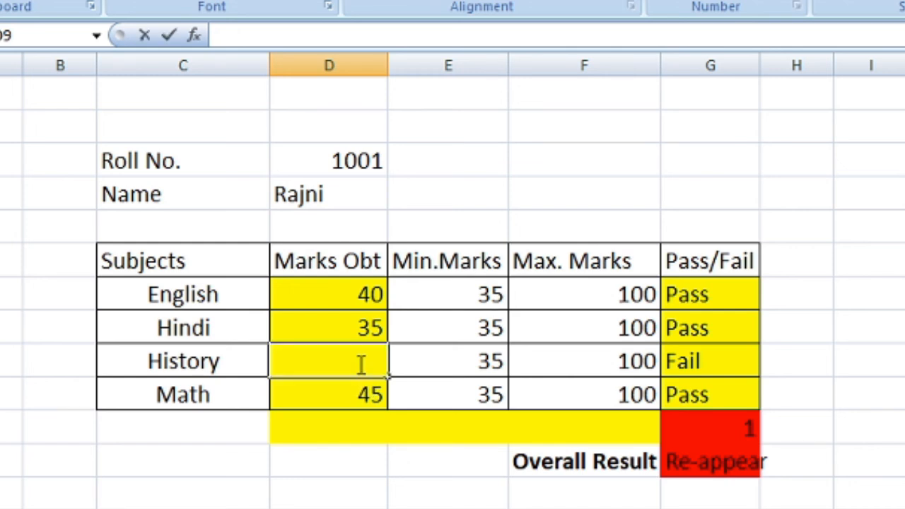
text(45)
key(Return)
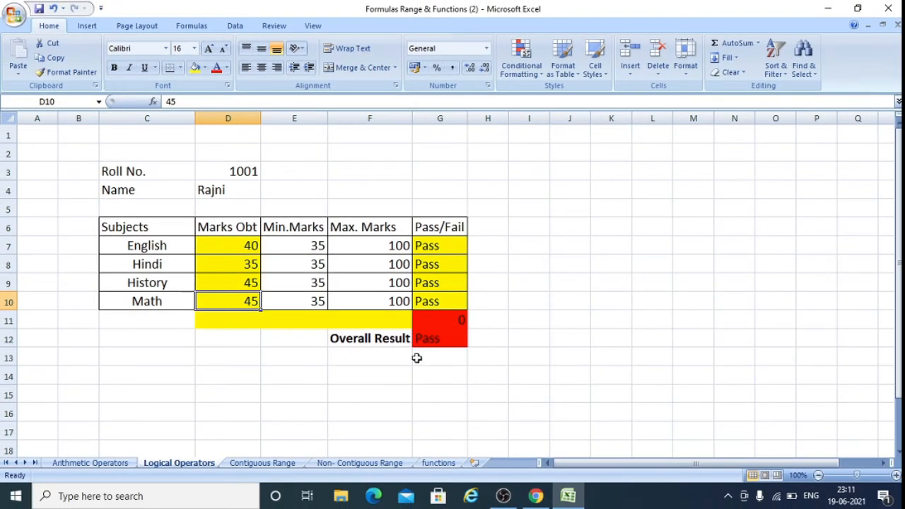
- On the Contiguous Range sheet, enter the formula =sum(B5:E10) in cell G13 to total the number block
click(290, 463)
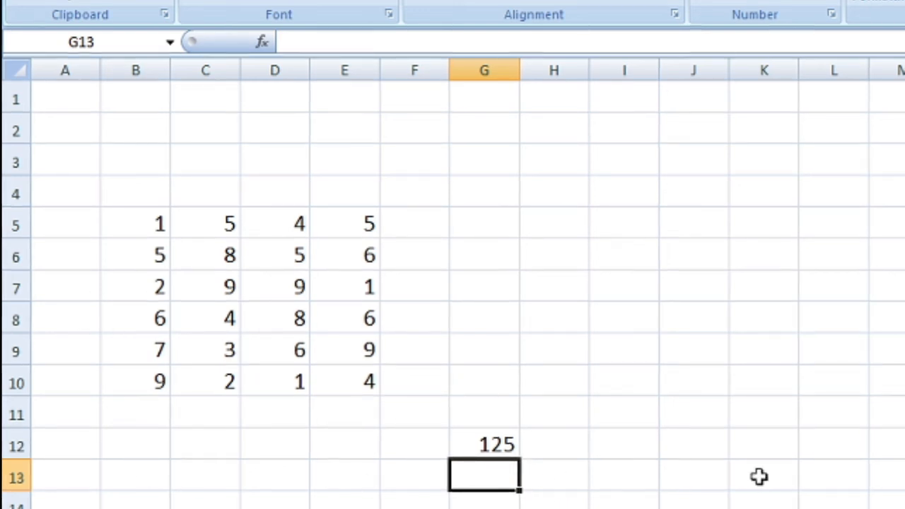
text(=sum)
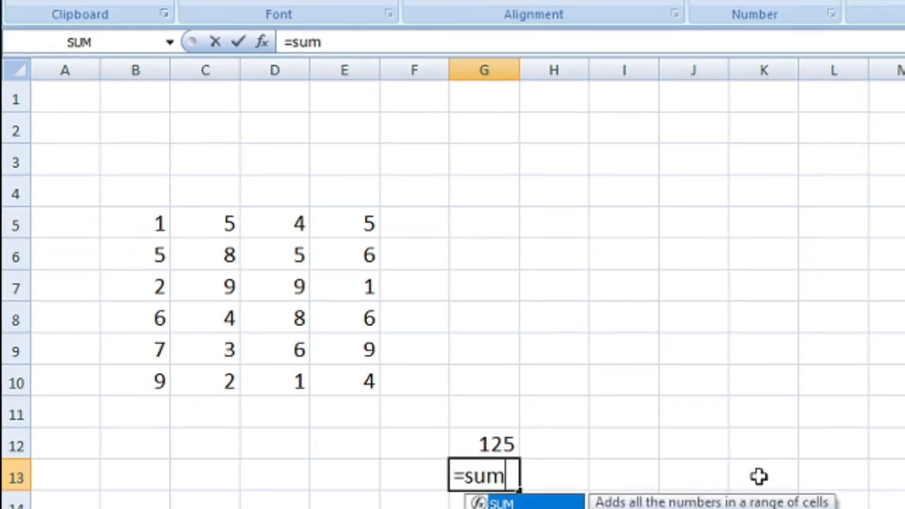
text(()
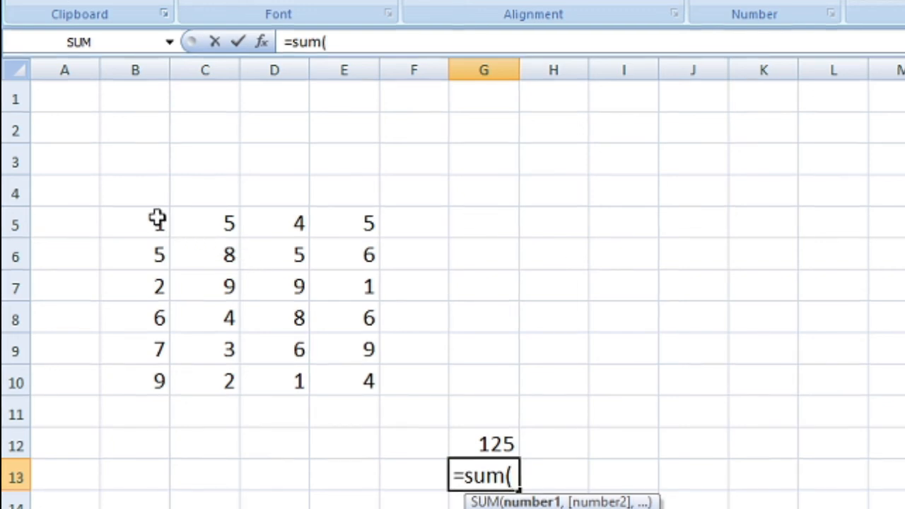
drag(157, 220, 332, 371)
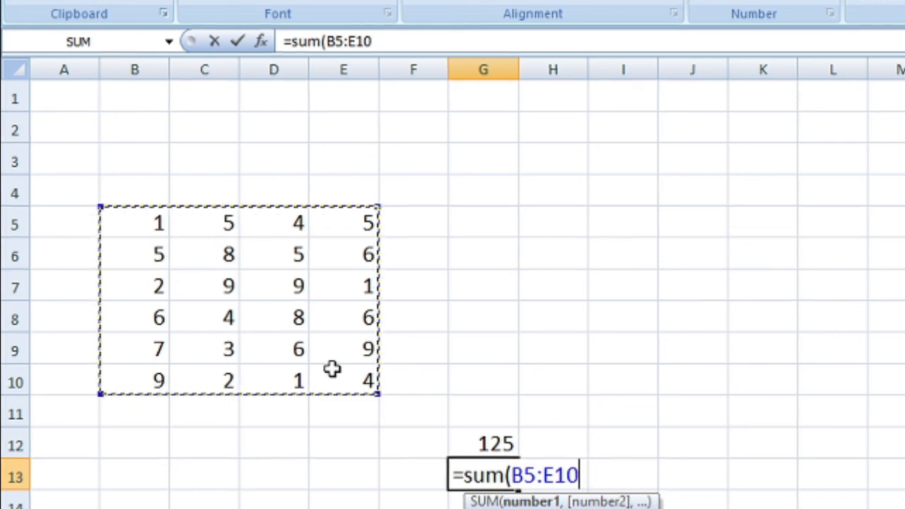
text())
key(Return)
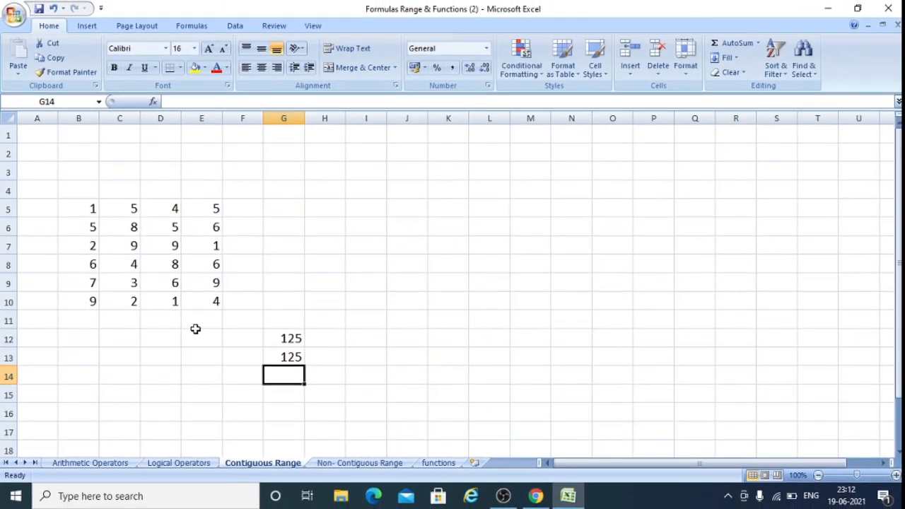
- On the Non-Contiguous Range sheet, enter the formula =sum(B5:B9,E5:E9) in cell C12 to total both number columns
click(362, 463)
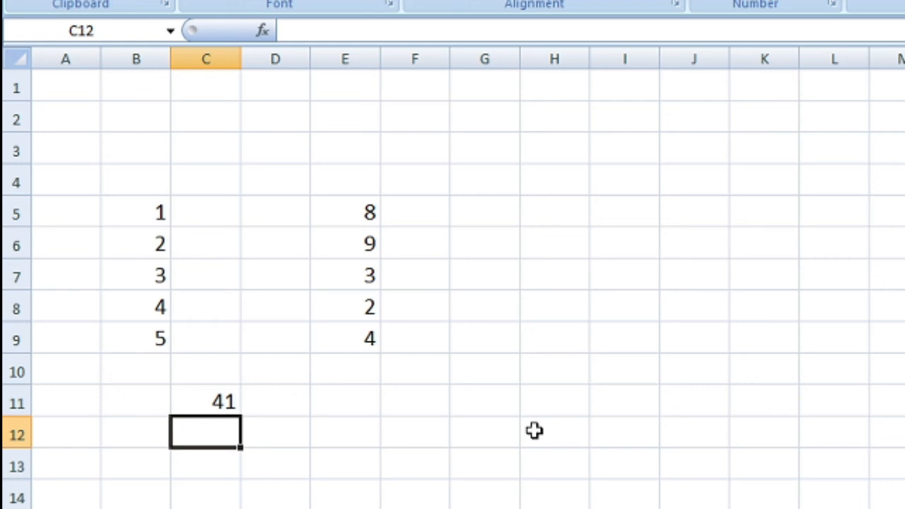
text(=)
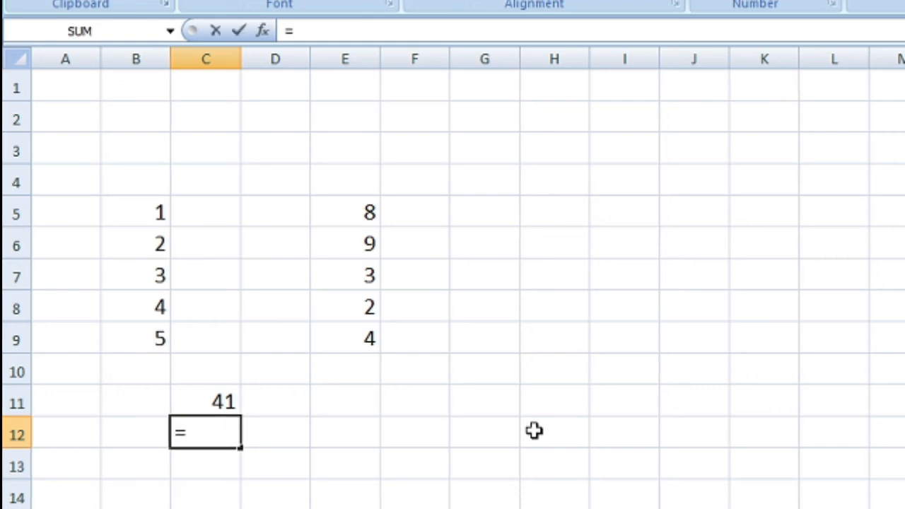
text(s)
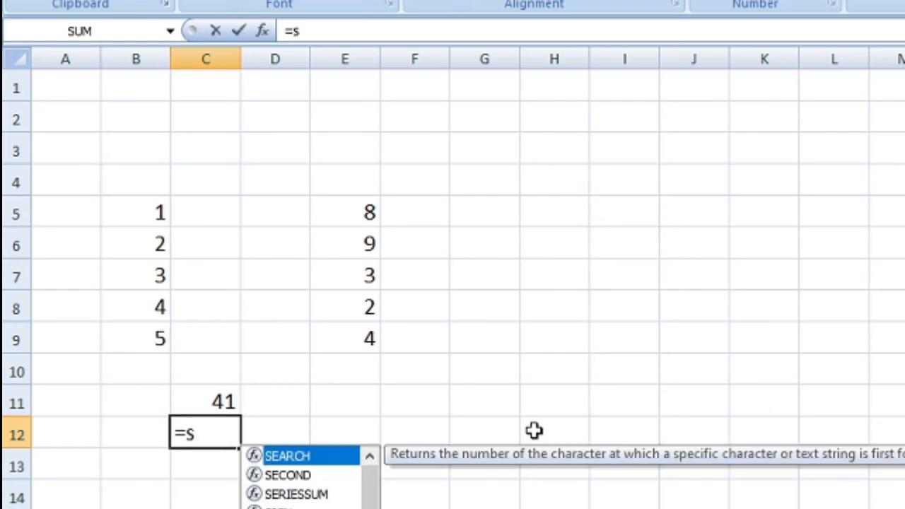
text(um)
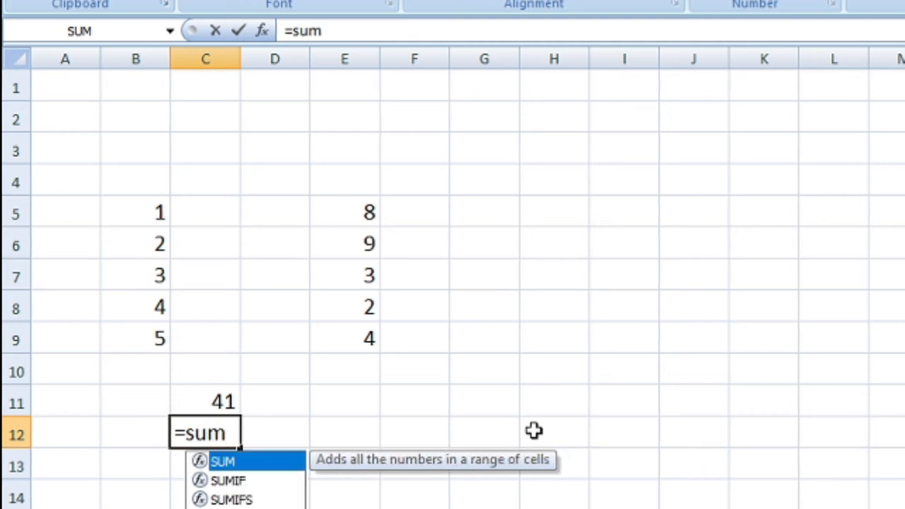
text(()
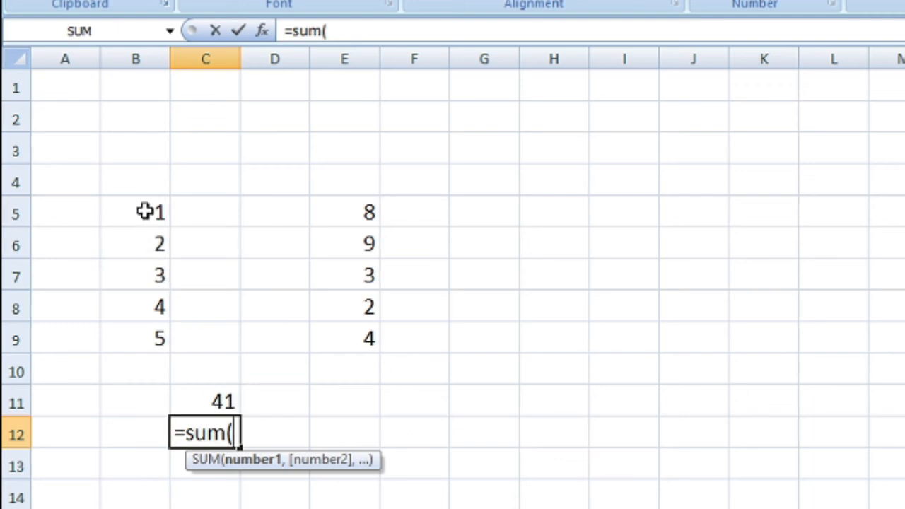
drag(144, 211, 152, 337)
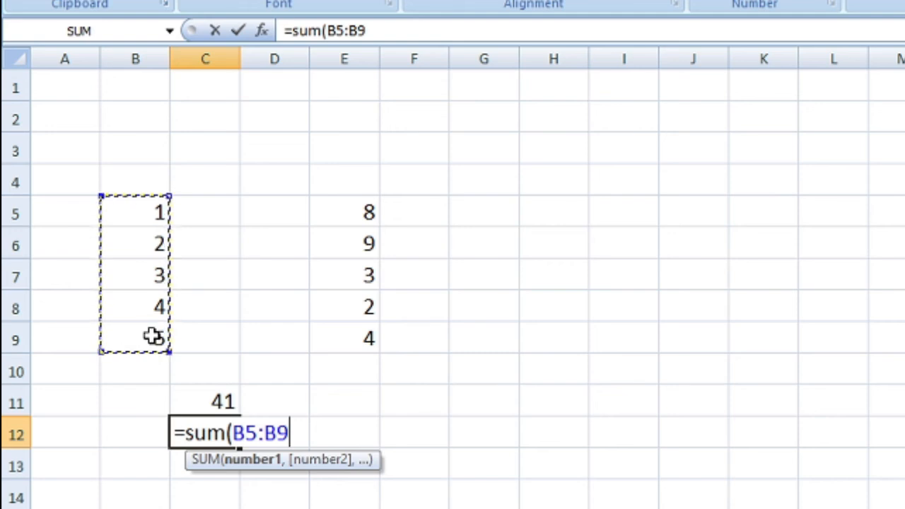
text(,)
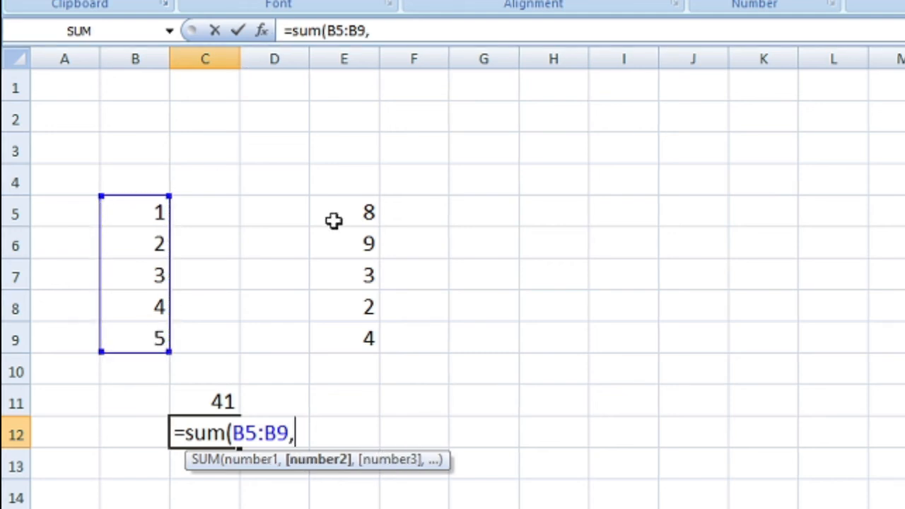
drag(353, 207, 364, 337)
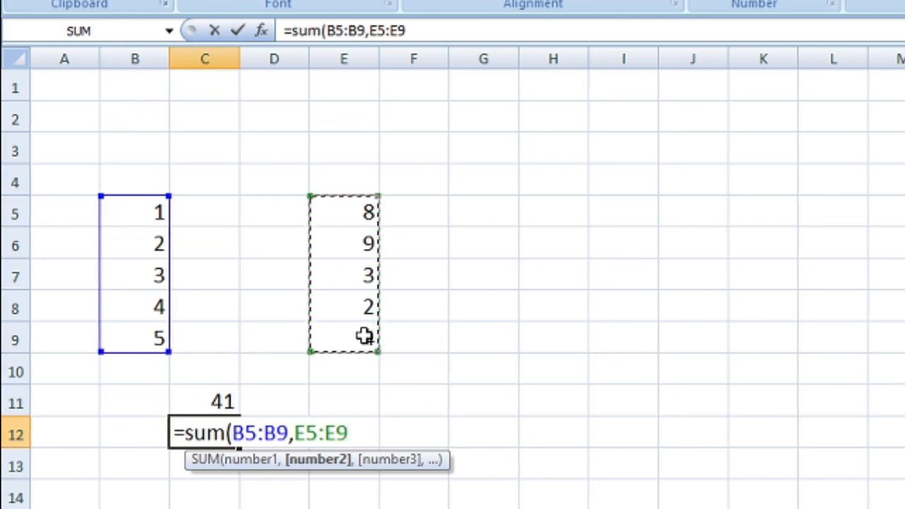
text())
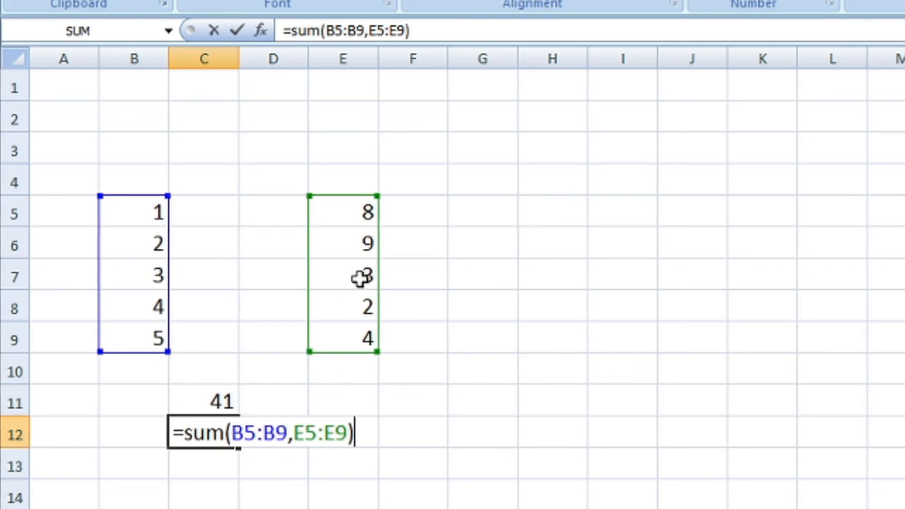
key(Return)
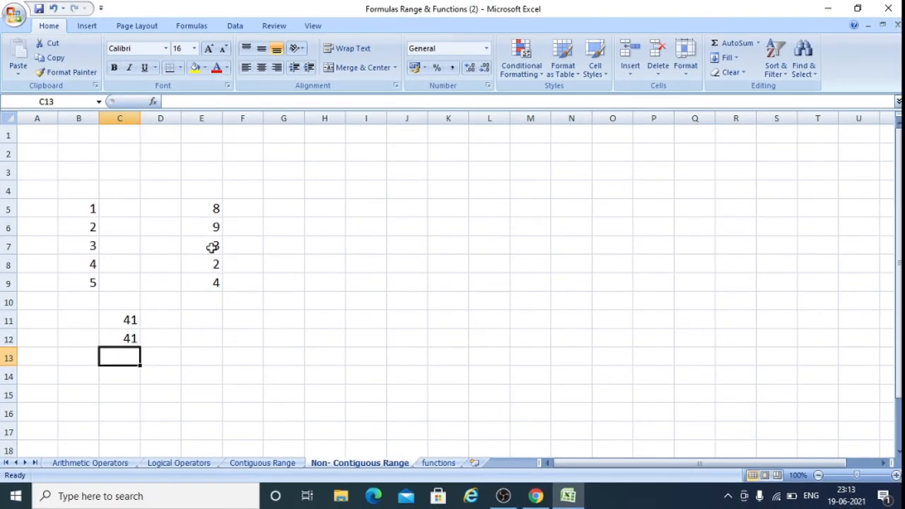
- On the functions sheet, enter the formula =sum(E6:E15) in cell E16 as the Sample2 Total
click(440, 463)
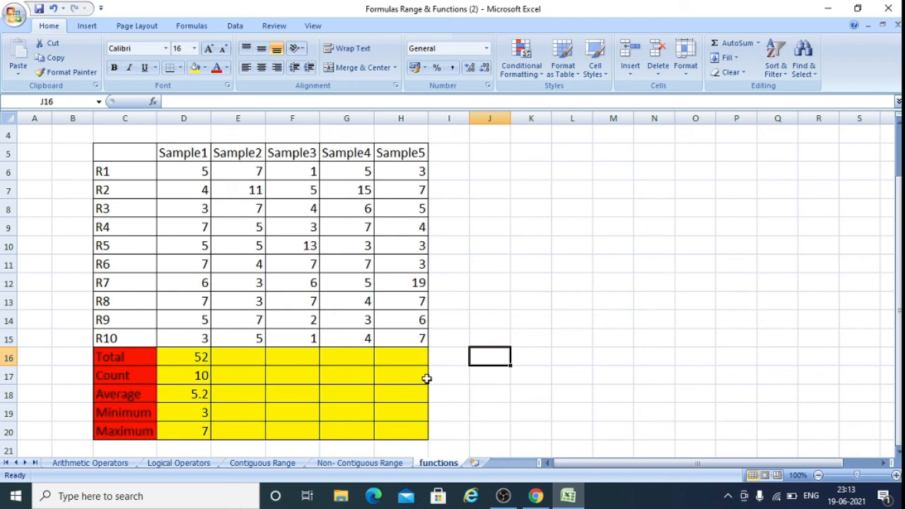
click(252, 362)
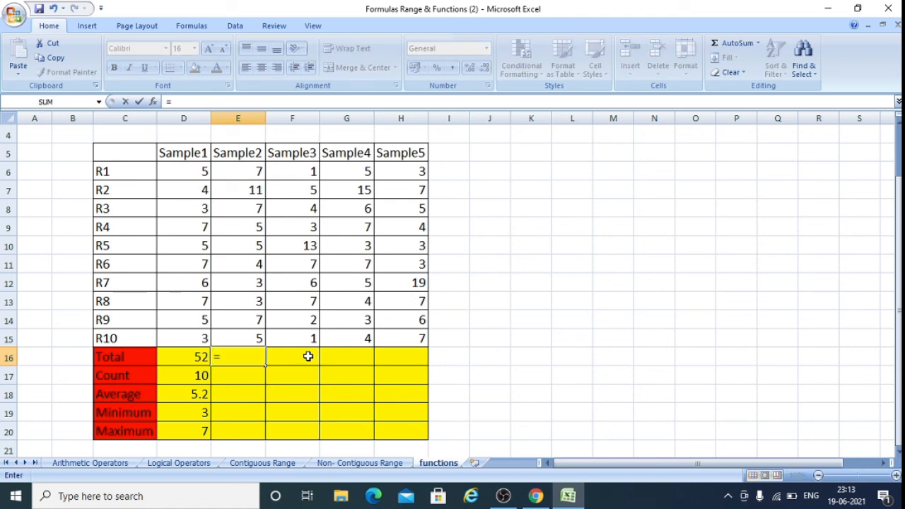
text(sum)
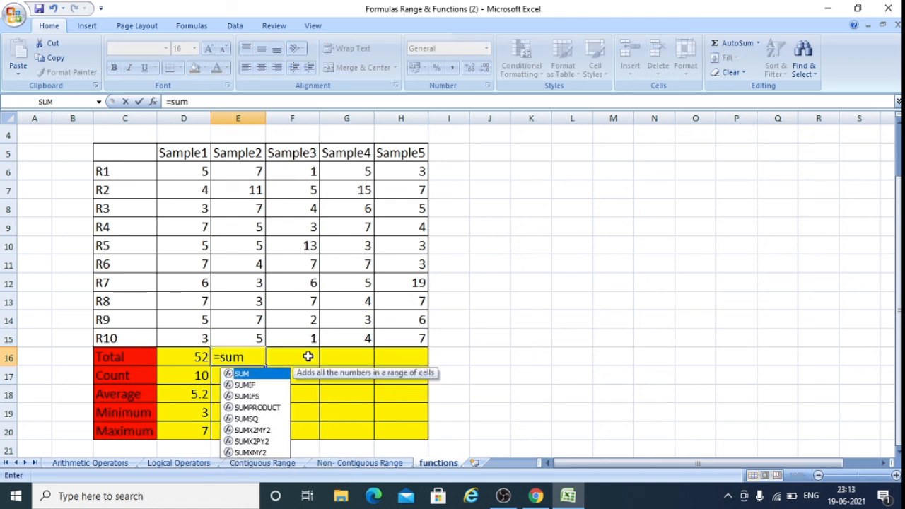
text(()
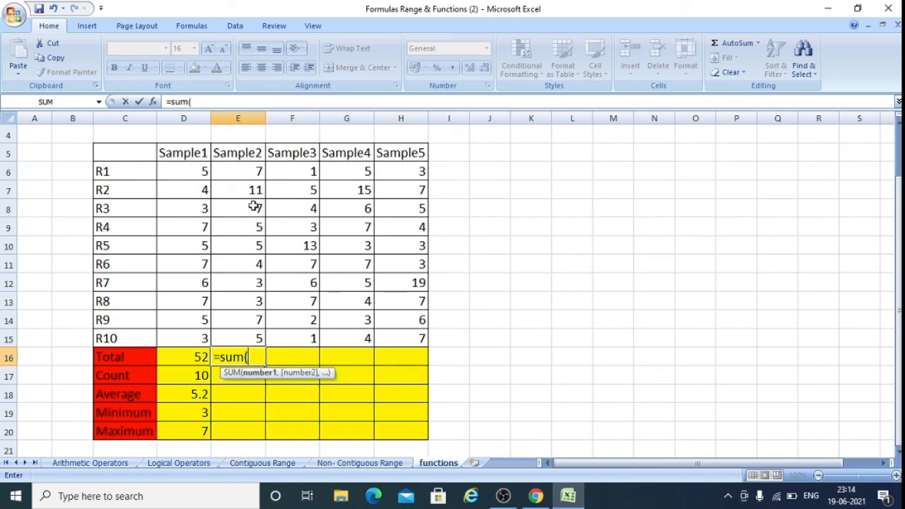
drag(251, 170, 254, 340)
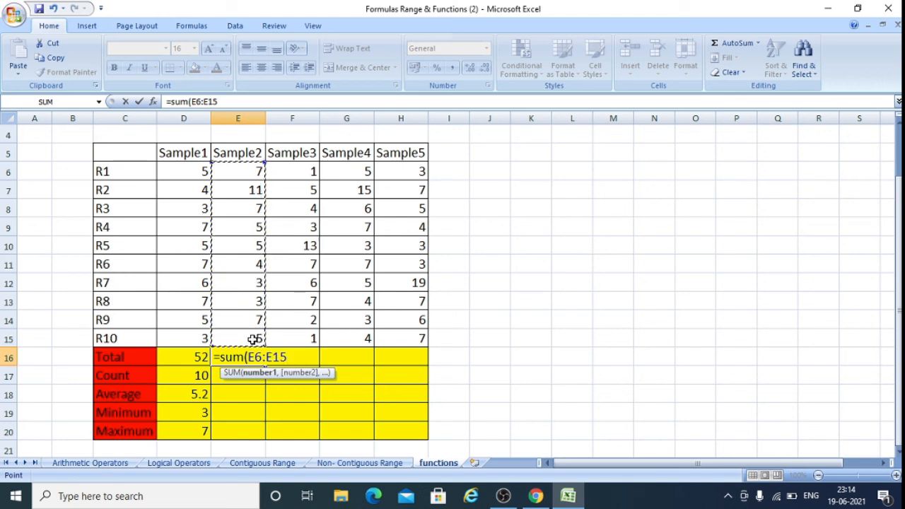
text())
key(Return)
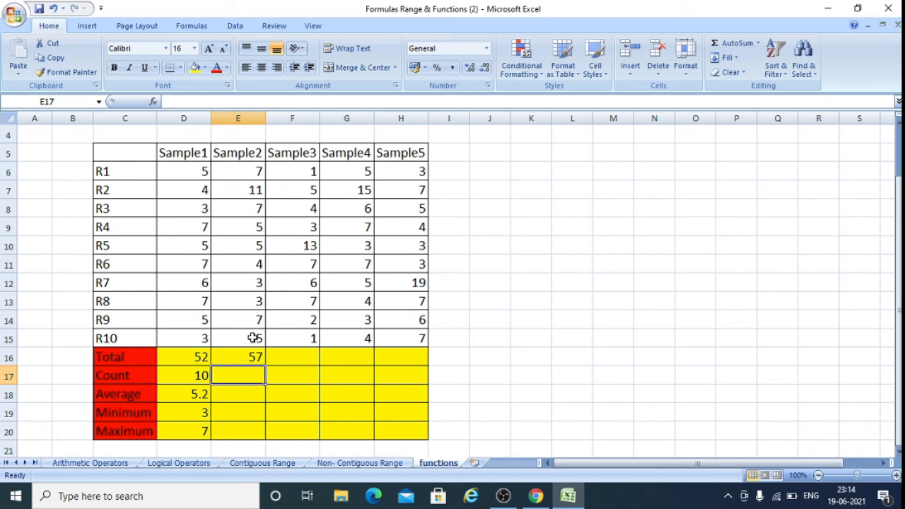
- Enter the formula =count(E6:E15) in cell E17 as the Sample2 Count
text(=count)
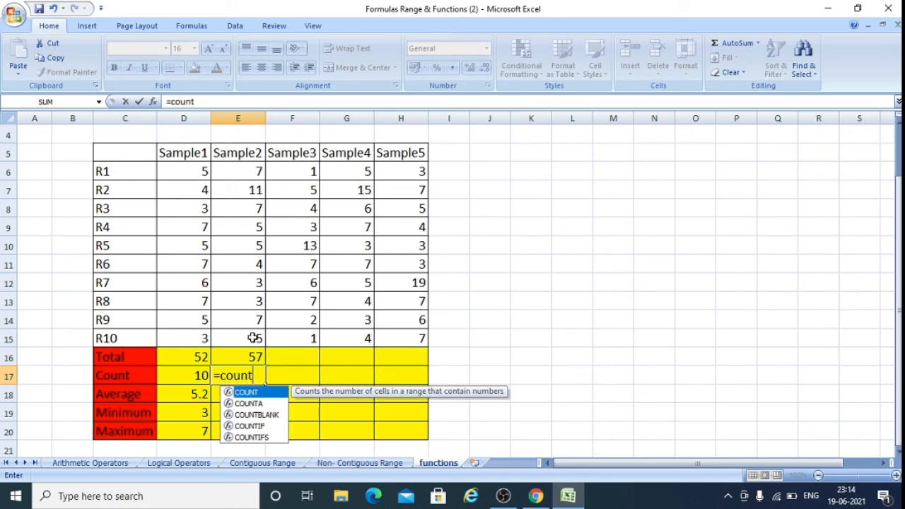
text(()
drag(242, 170, 247, 328)
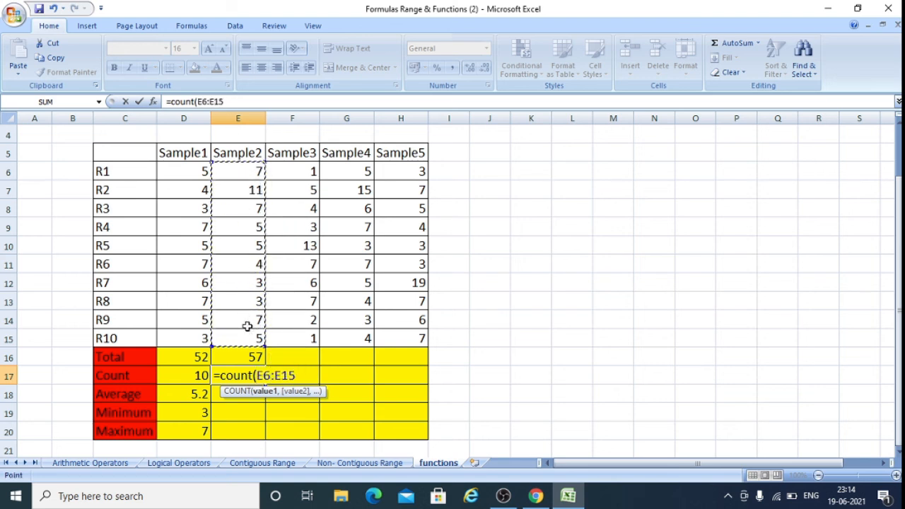
text())
key(Return)
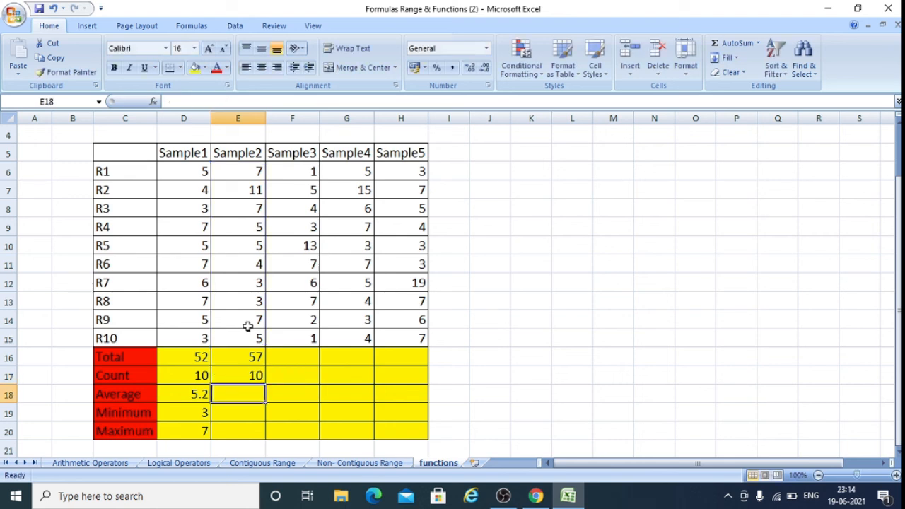
- Enter the formula =average(E6:E15) in cell E18 as the Sample2 Average
text(=a)
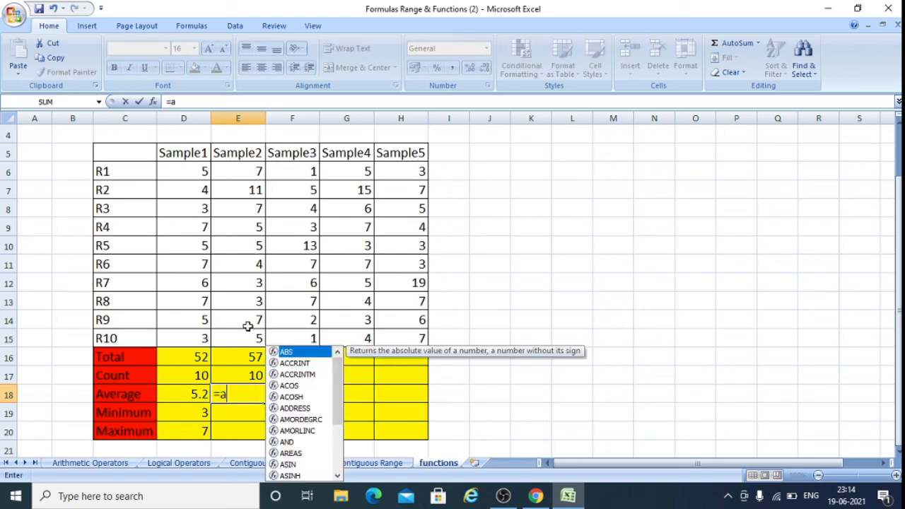
text(verage)
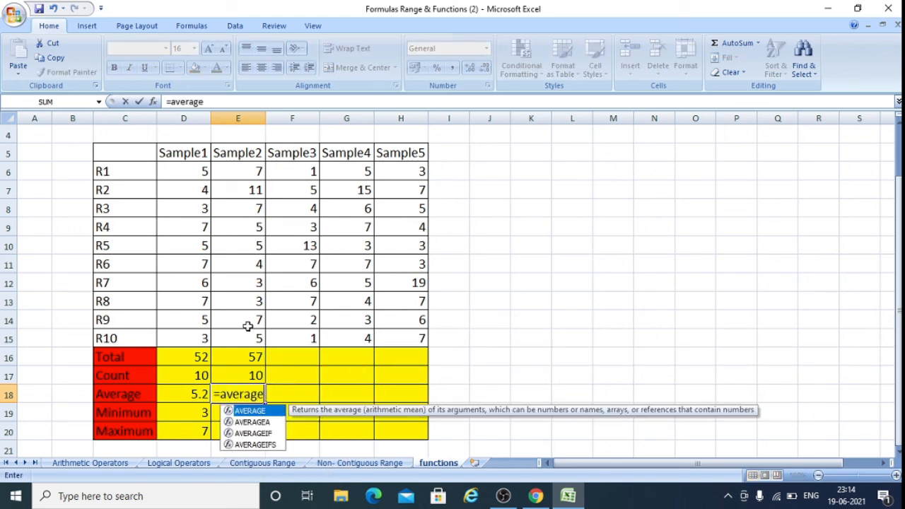
text(()
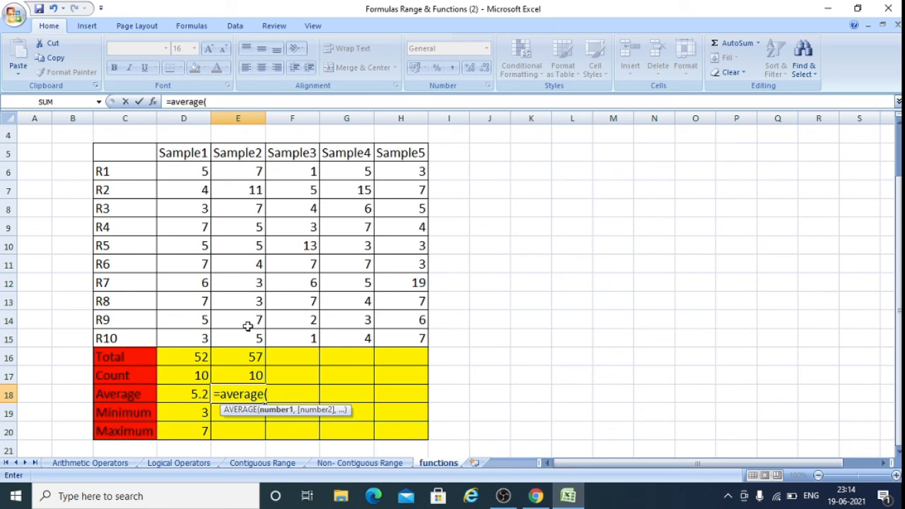
drag(239, 172, 243, 332)
text())
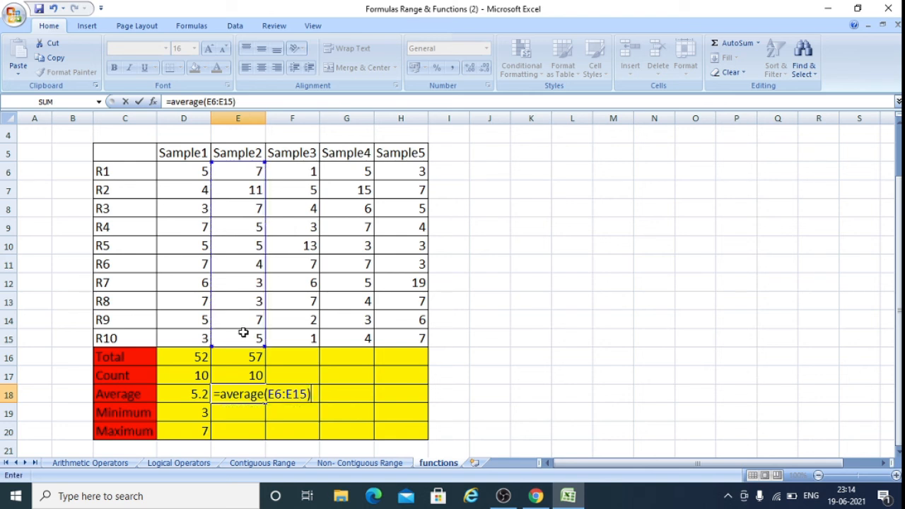
key(Return)
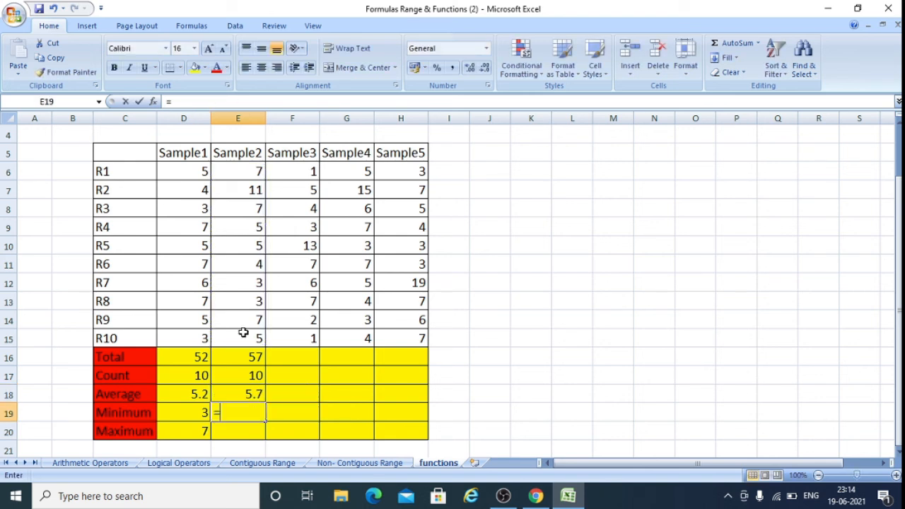
- Enter the formula =min(E6:E15) in cell E19 as the Sample2 Minimum
text(=min)
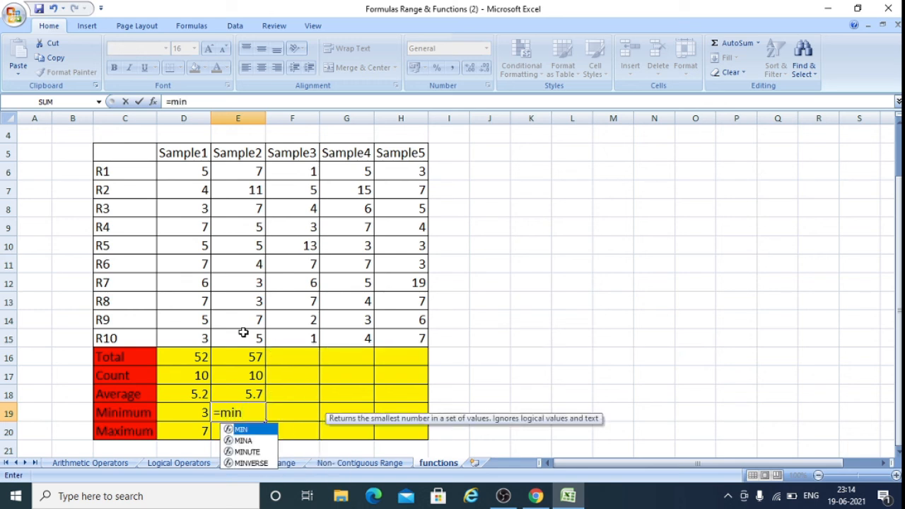
text(()
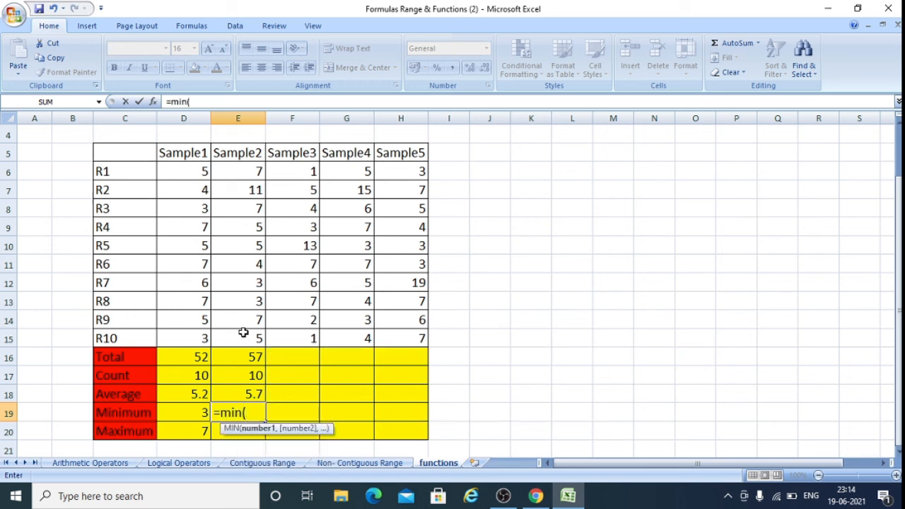
drag(241, 177, 257, 330)
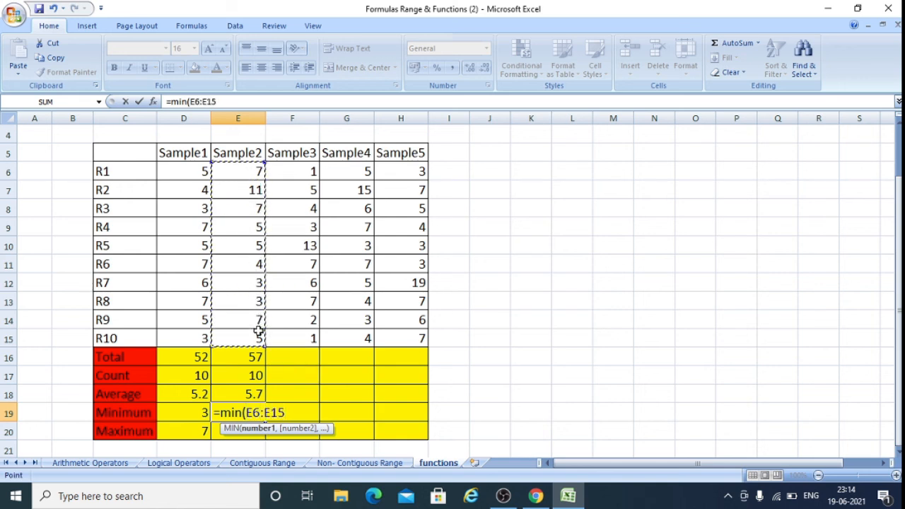
text())
key(Return)
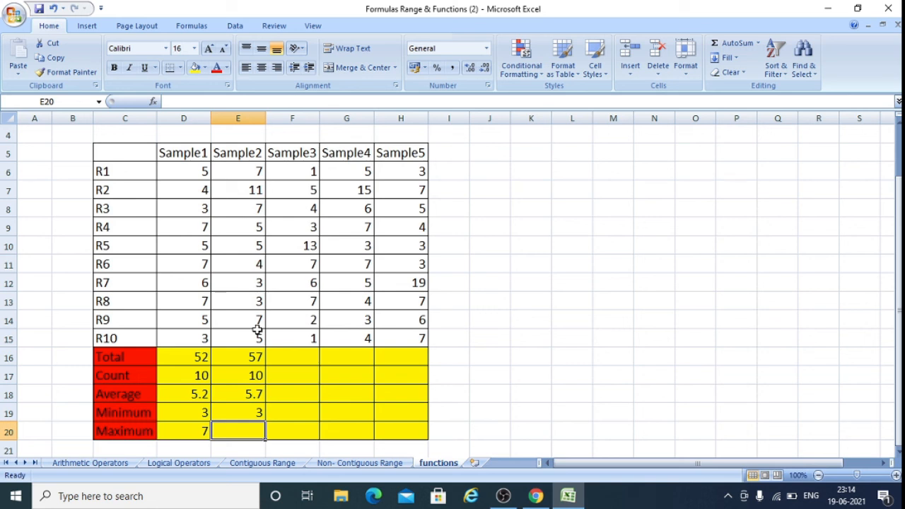
- Enter the formula =max(E6:E15) in cell E20 as the Sample2 Maximum
text(=ma)
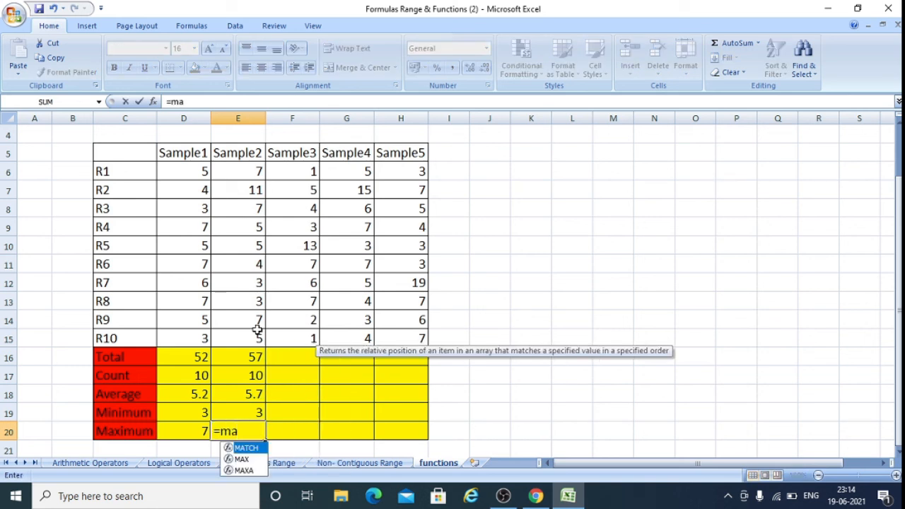
text(x()
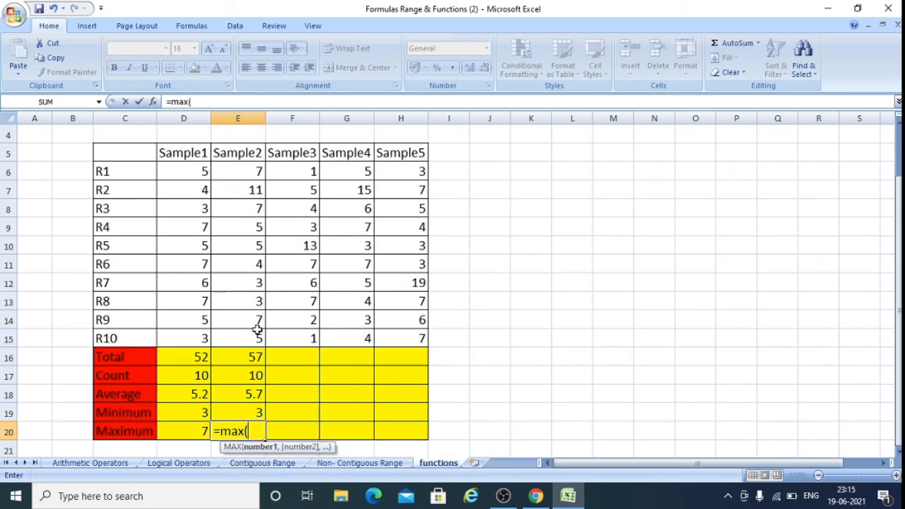
drag(241, 169, 256, 331)
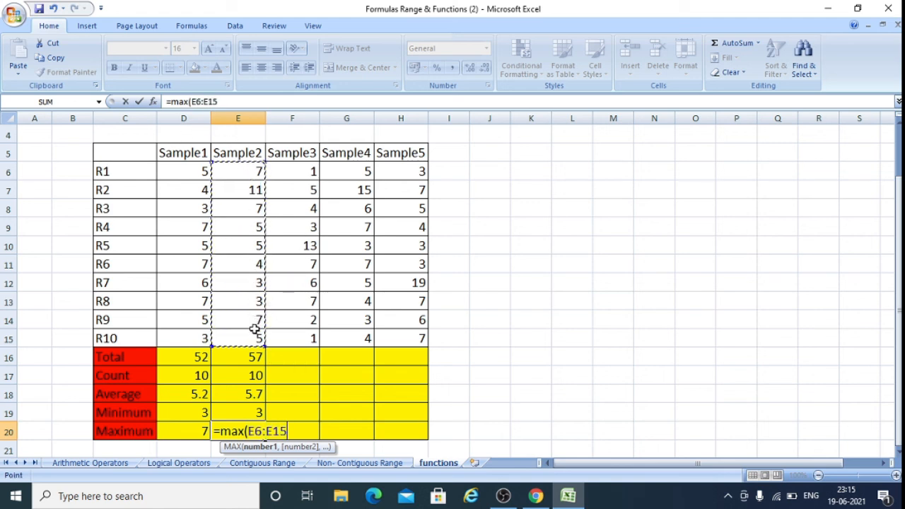
text())
key(Return)
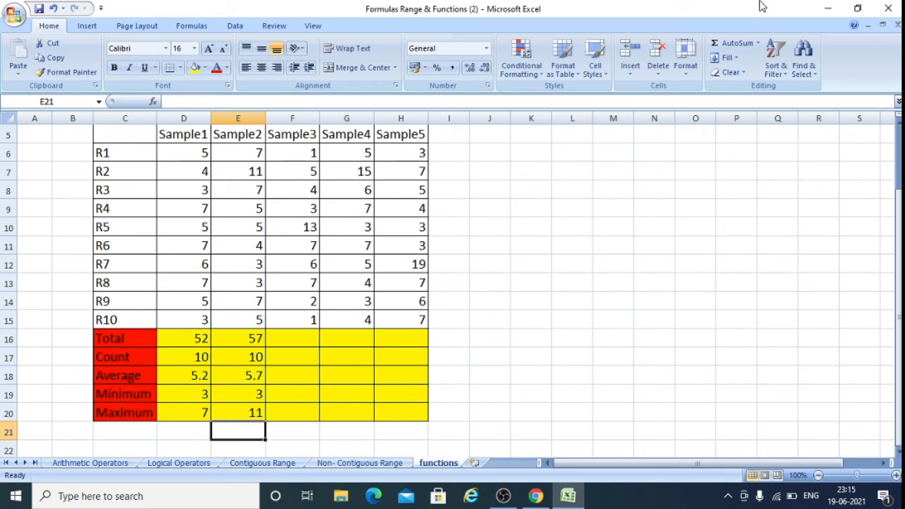
click(759, 44)
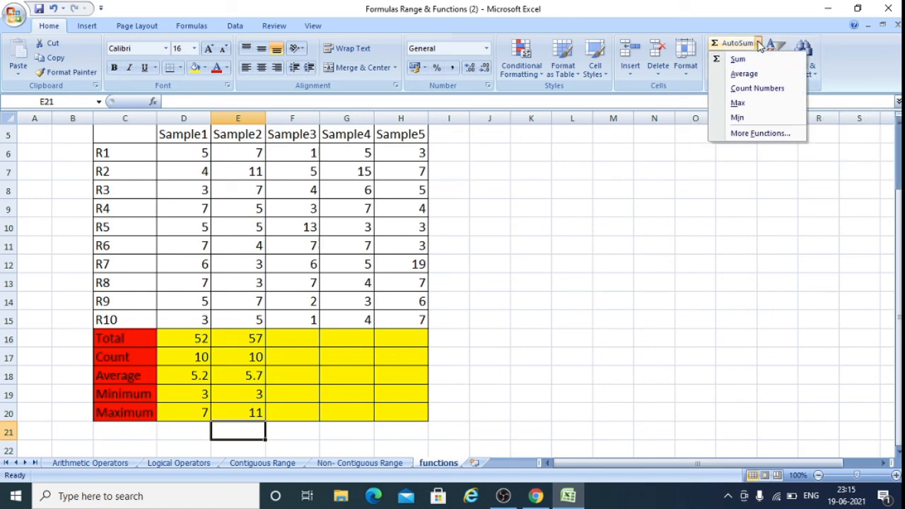
click(759, 44)
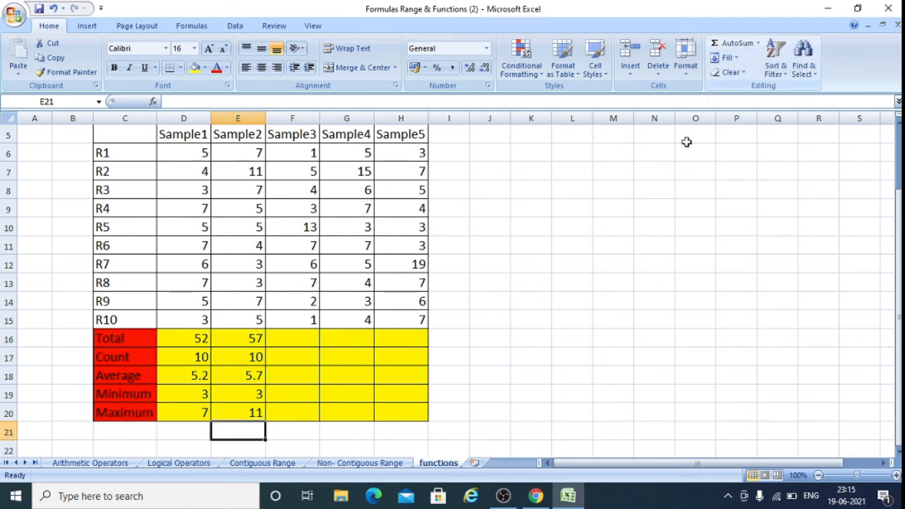
- Use AutoSum's Sum function in cell F16 to total the Sample3 values in F6:F15
click(297, 342)
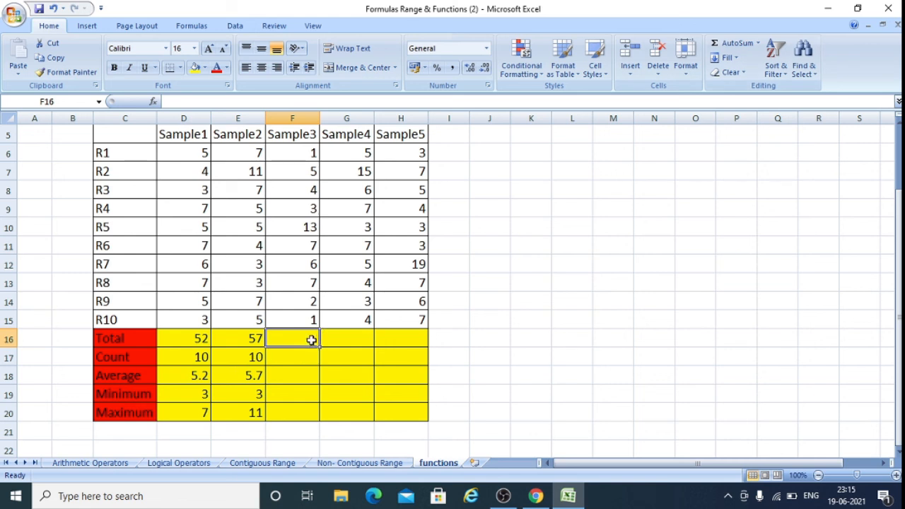
click(758, 44)
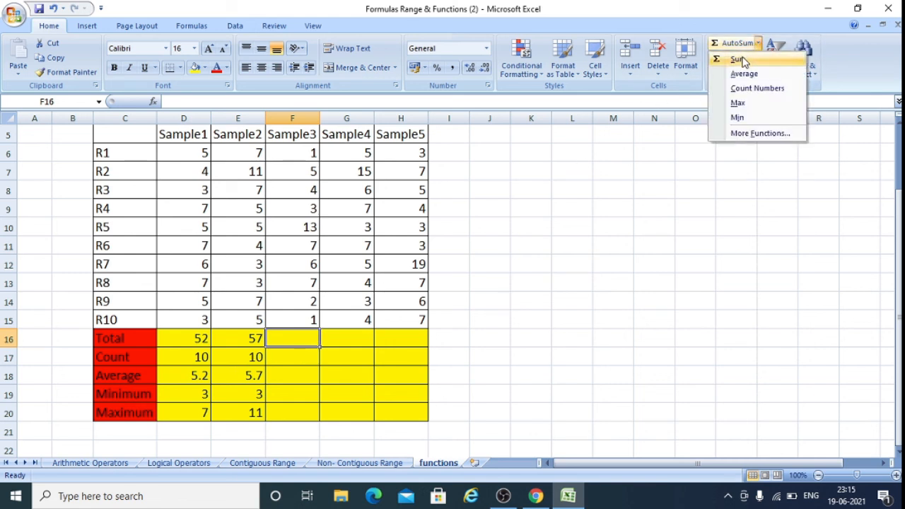
click(739, 60)
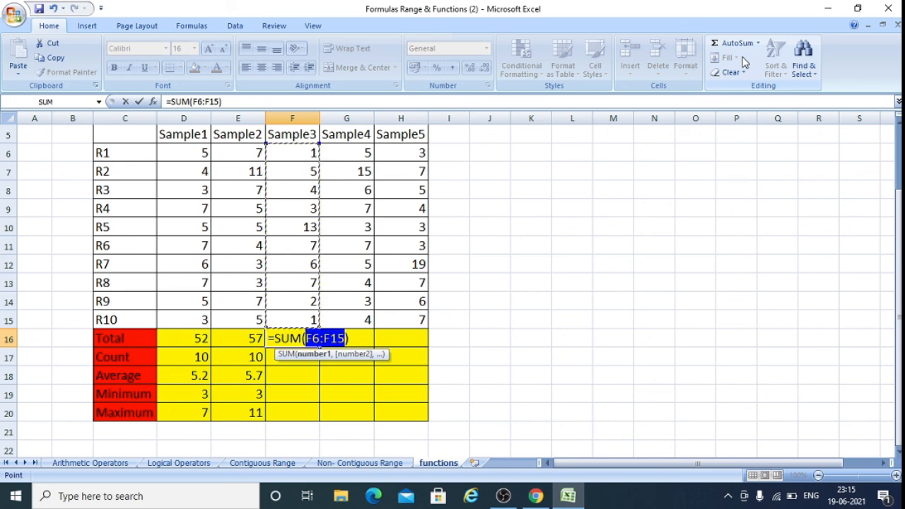
key(Return)
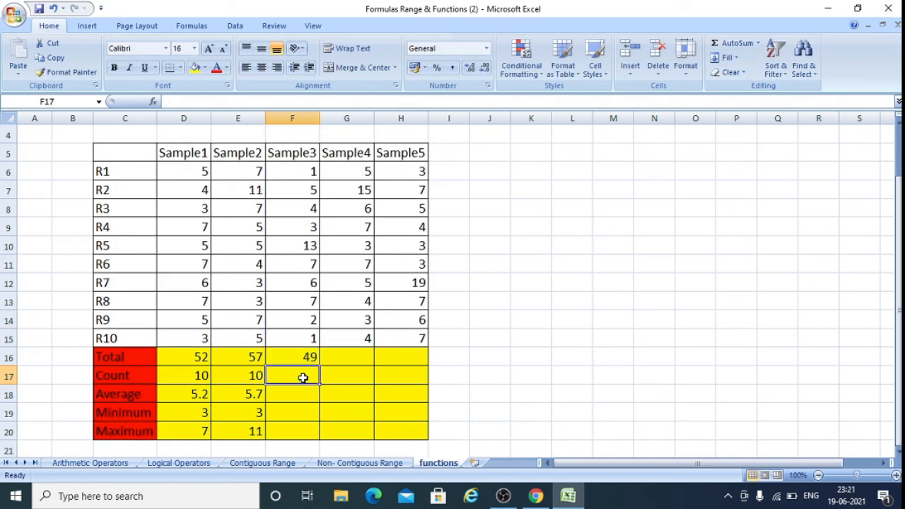
- Use AutoSum's Count Numbers in cell F17 with the range F6:F15 for the Sample3 Count
click(758, 43)
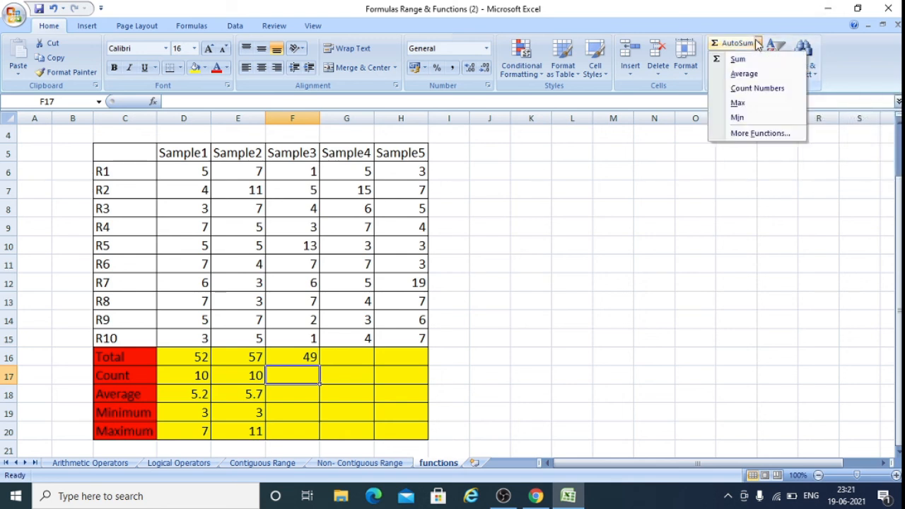
click(756, 88)
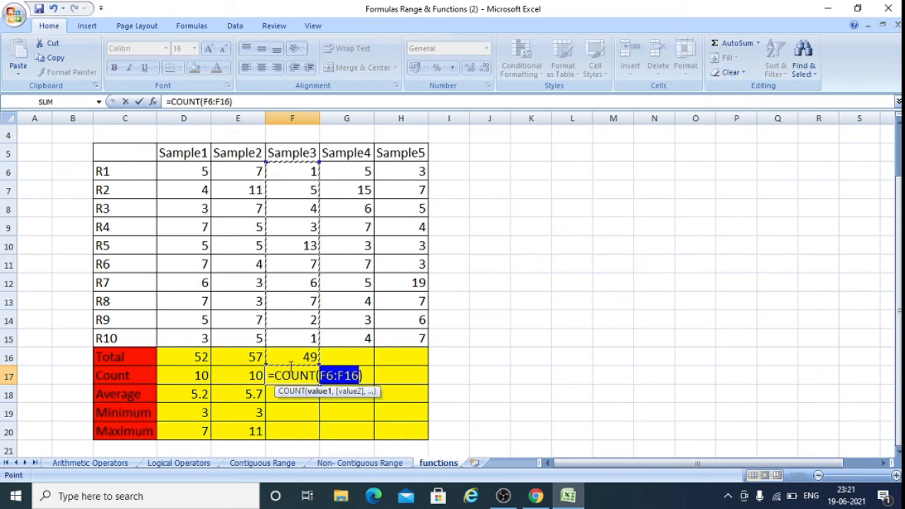
click(317, 177)
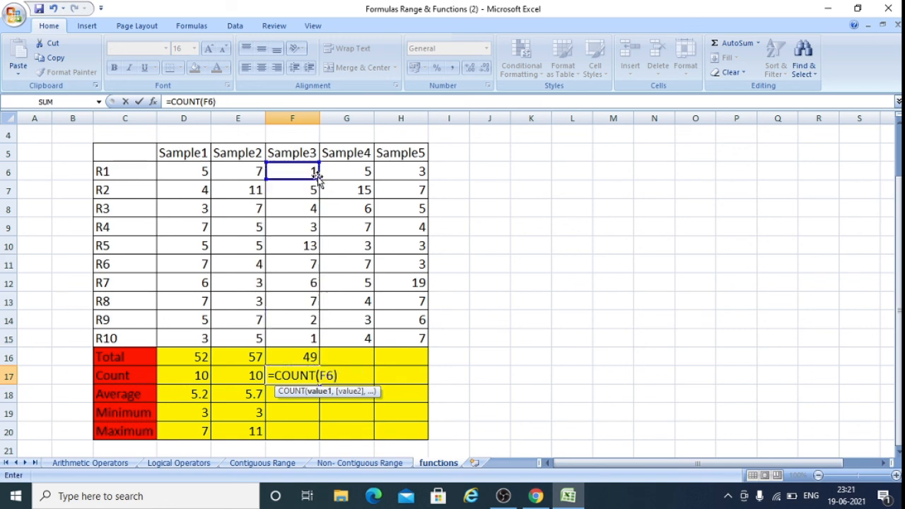
drag(317, 178, 306, 343)
text())
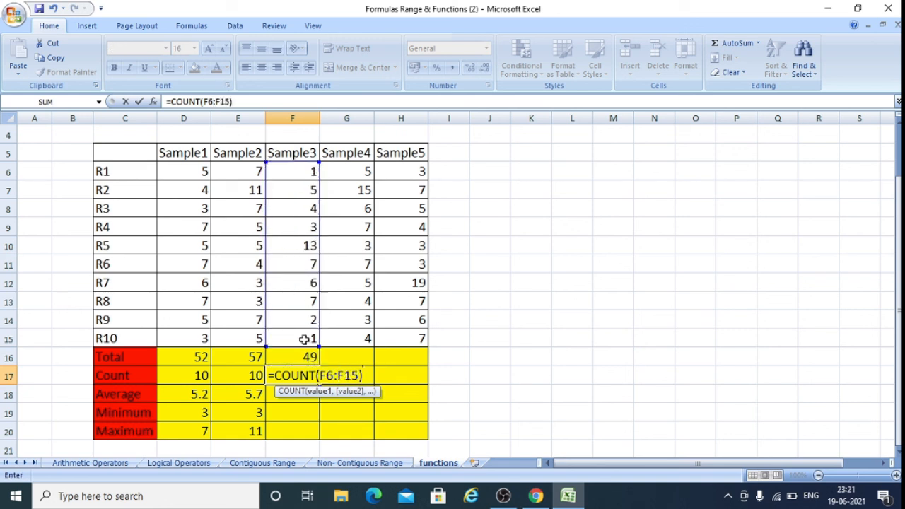
key(Return)
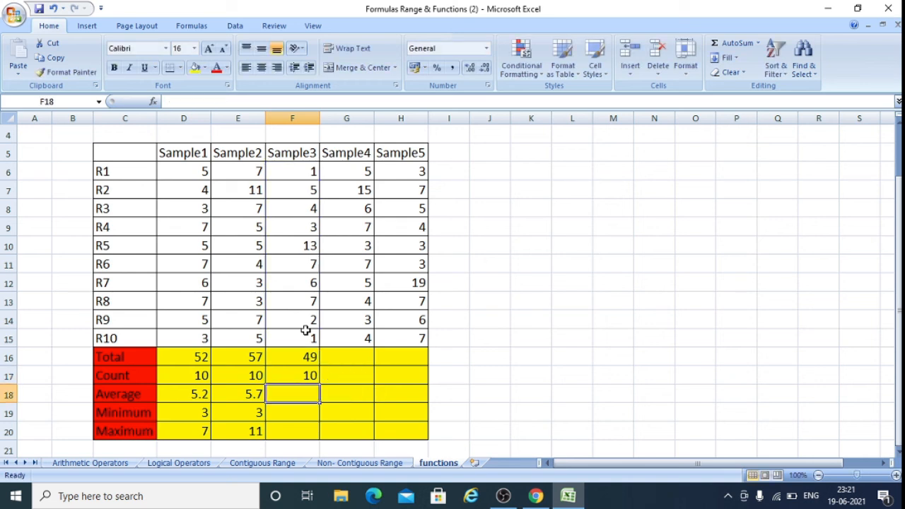
- Use AutoSum's Average function in cell F18 with the range F7:F15 for the Sample3 Average
click(758, 44)
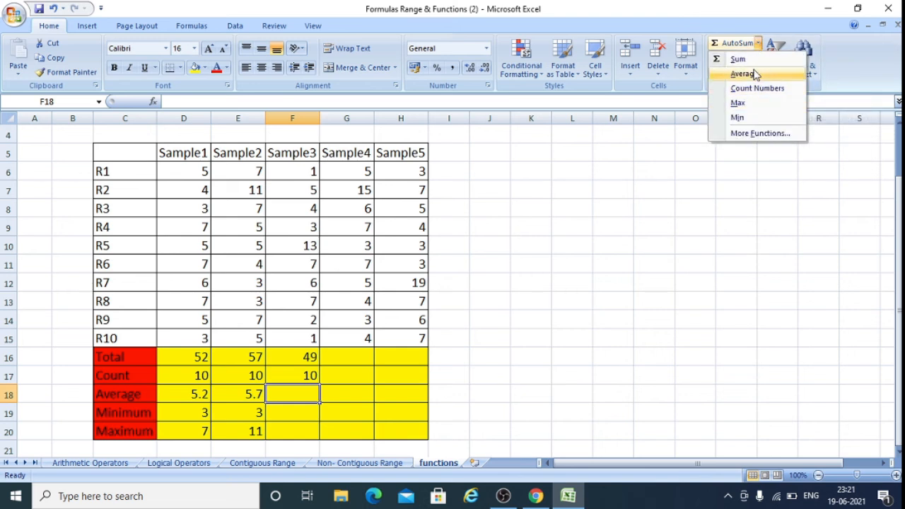
click(756, 73)
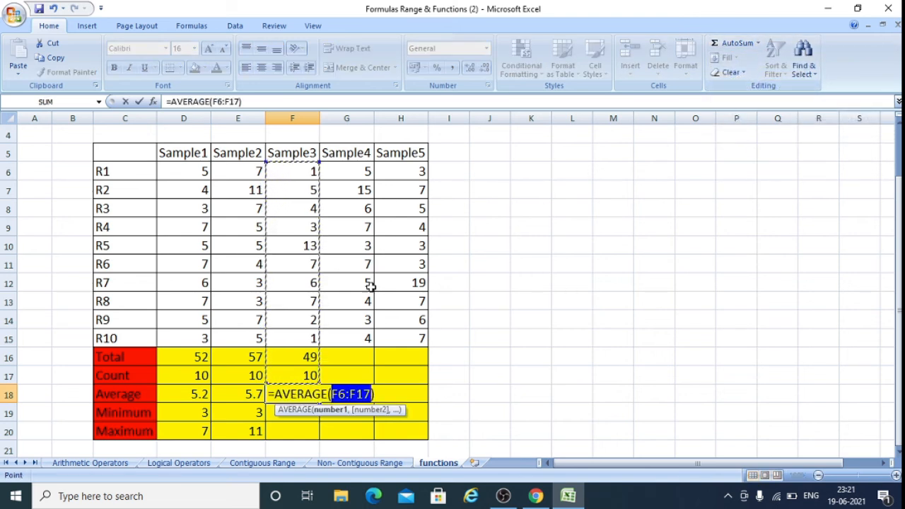
click(311, 172)
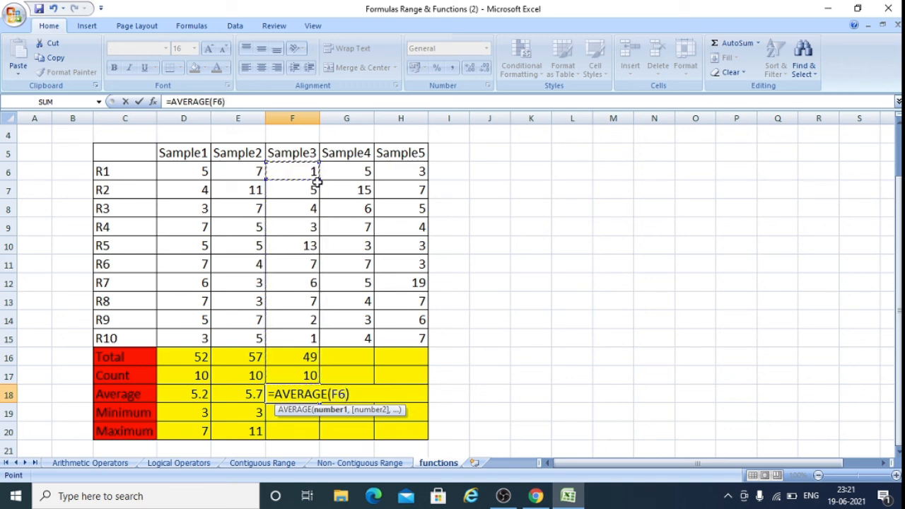
key(Down)
drag(320, 183, 311, 332)
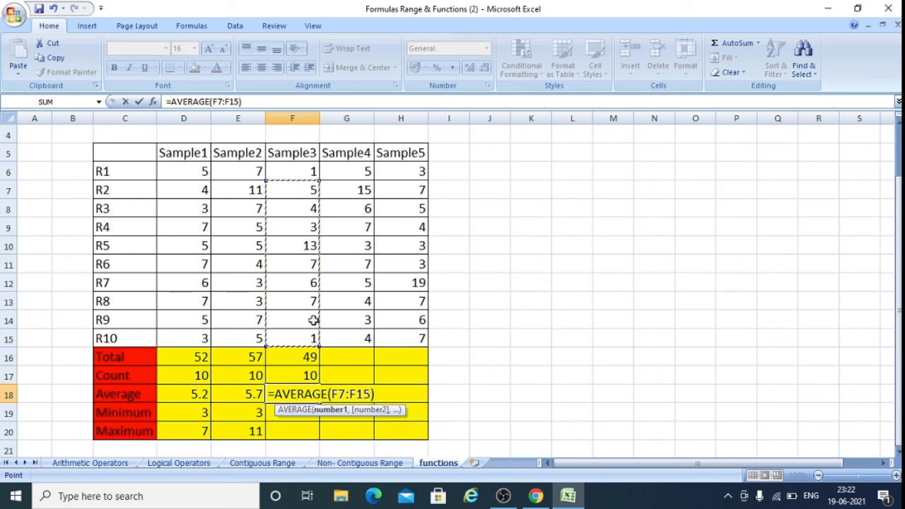
key(Return)
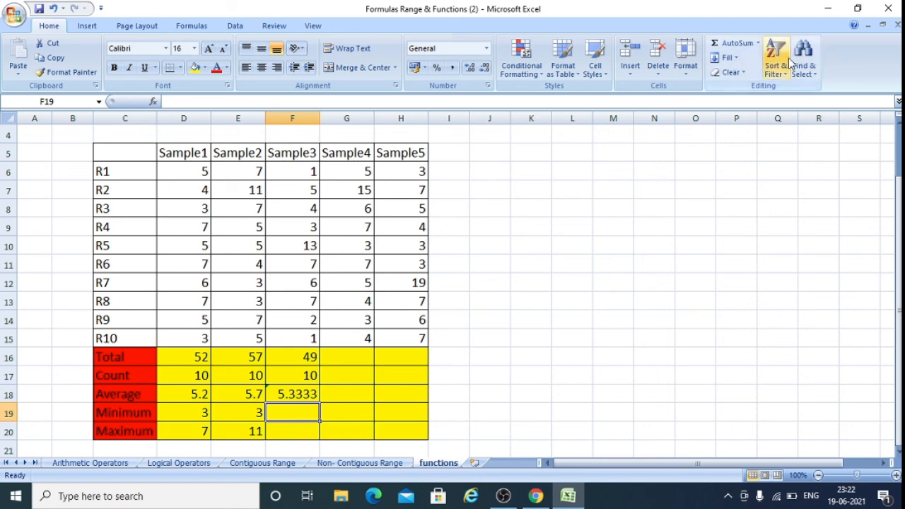
- Use AutoSum's Min function in cell F19 with the range F6:F15 for the Sample3 Minimum
click(759, 44)
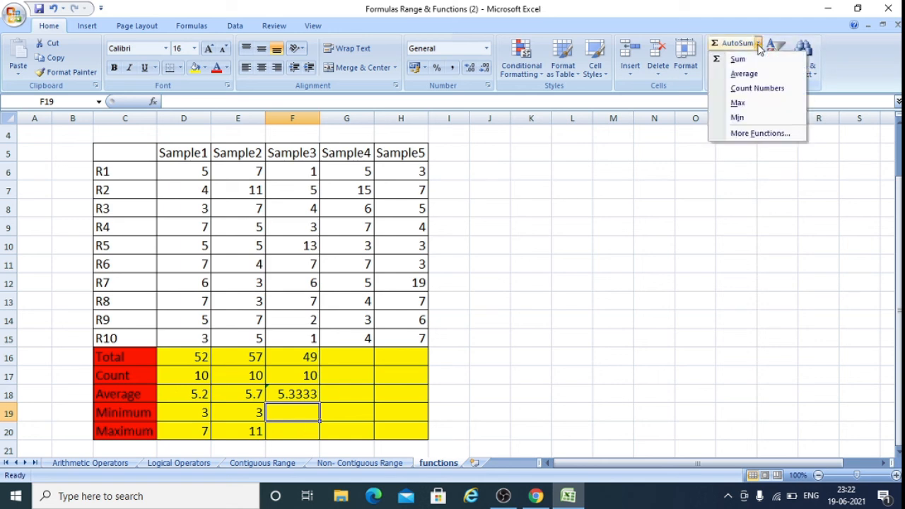
click(739, 118)
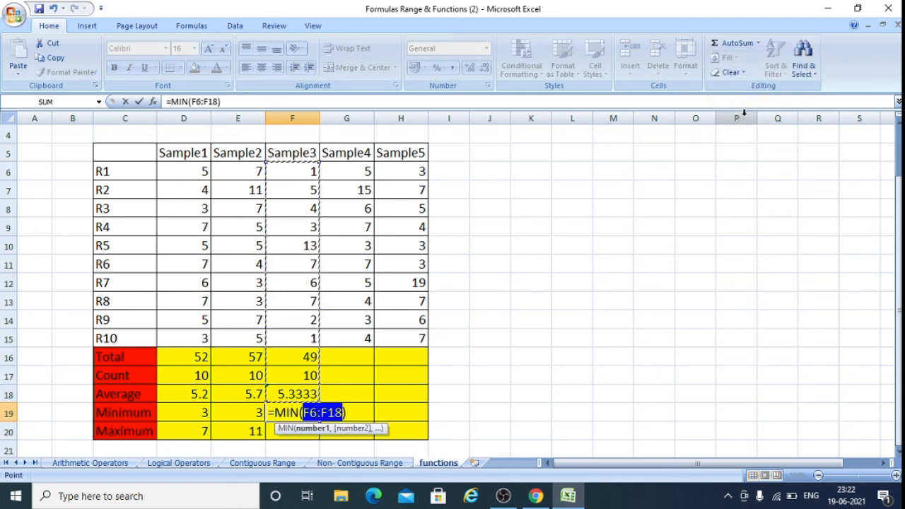
click(314, 172)
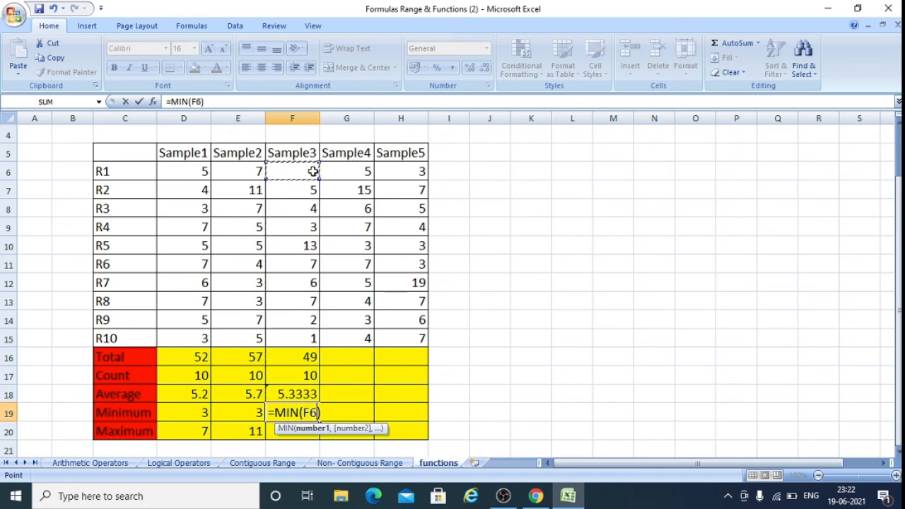
drag(317, 177, 304, 331)
key(Return)
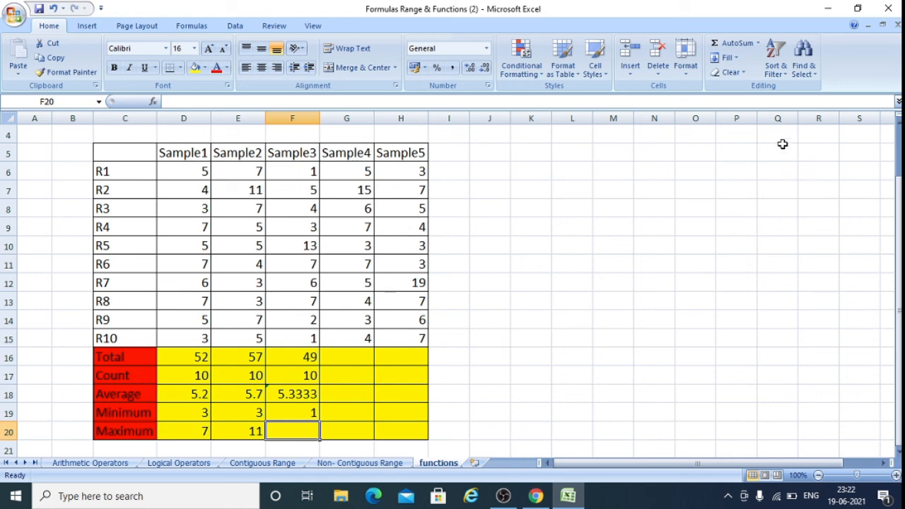
- Use AutoSum's Max function in cell F20 over the Sample3 values for the Sample3 Maximum
click(758, 43)
click(748, 105)
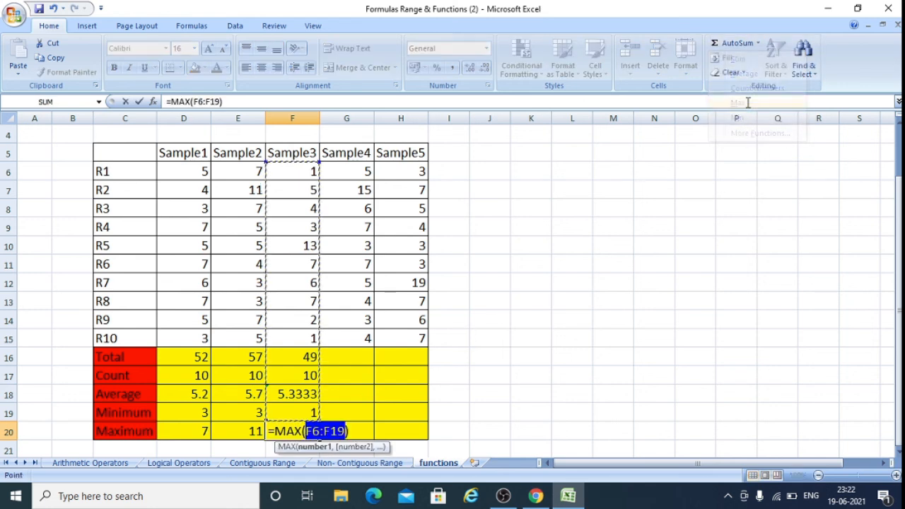
click(302, 173)
drag(315, 180, 310, 336)
key(Return)
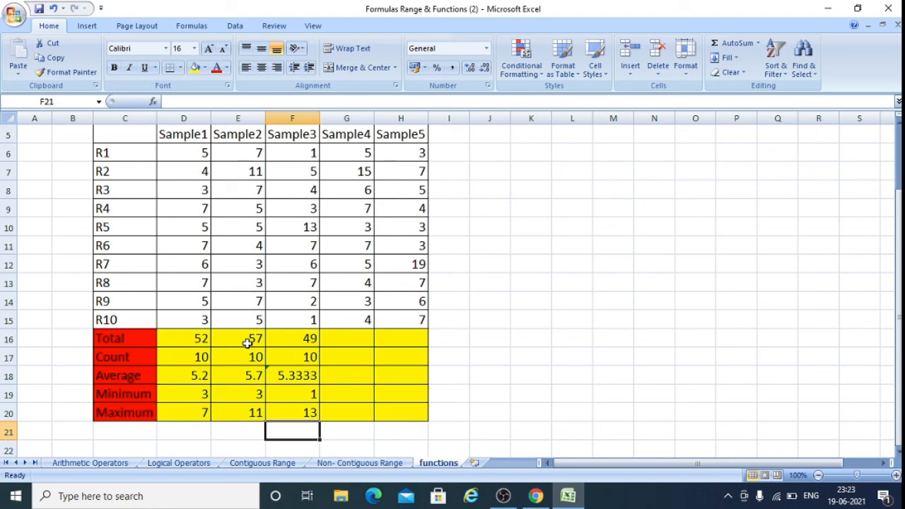
click(757, 44)
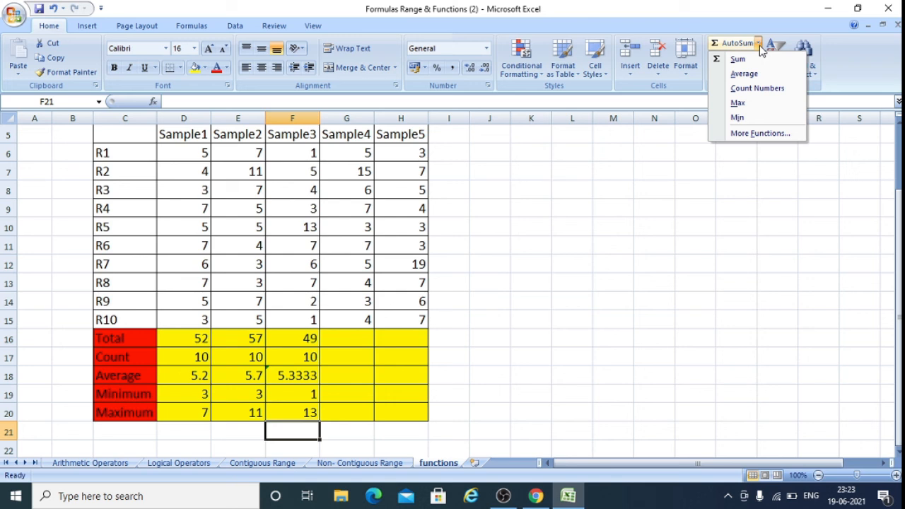
click(759, 46)
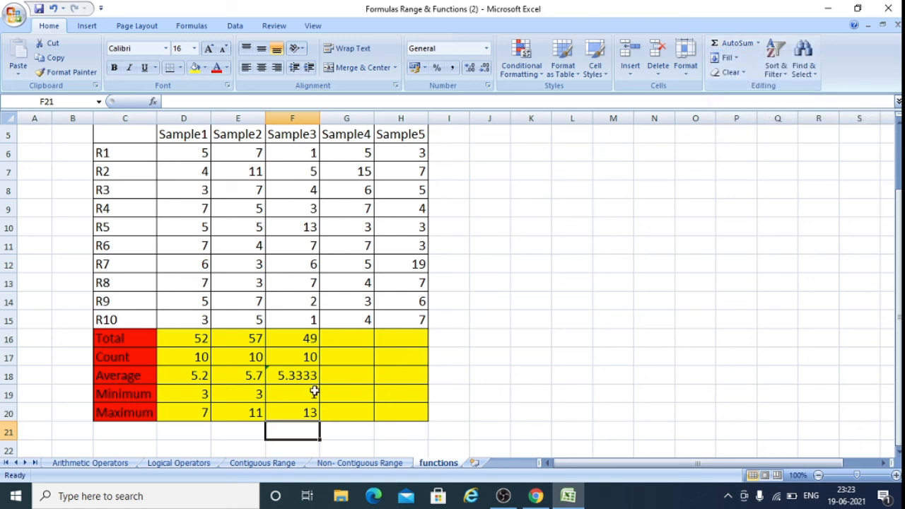
- Copy the Sample2 summary formulas in E16:E20 and paste them into G16:G20 for Sample4
click(253, 345)
drag(253, 348, 253, 411)
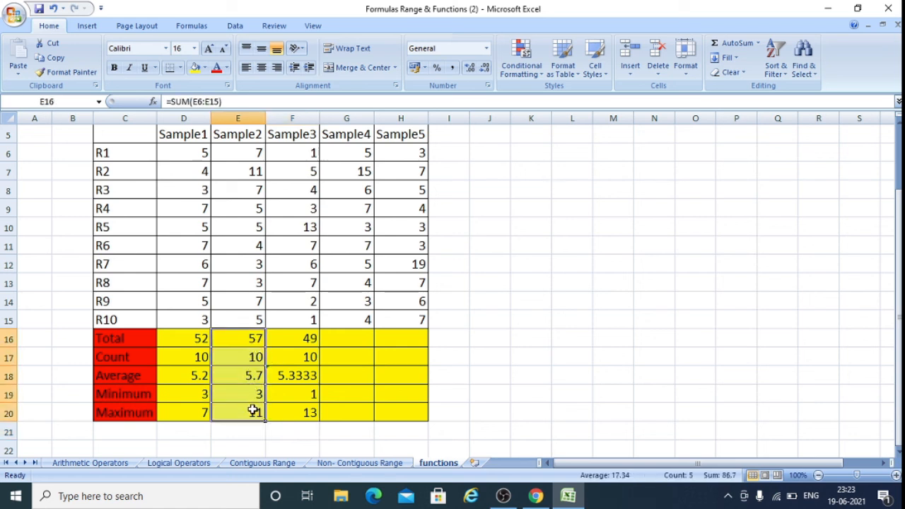
right_click(252, 411)
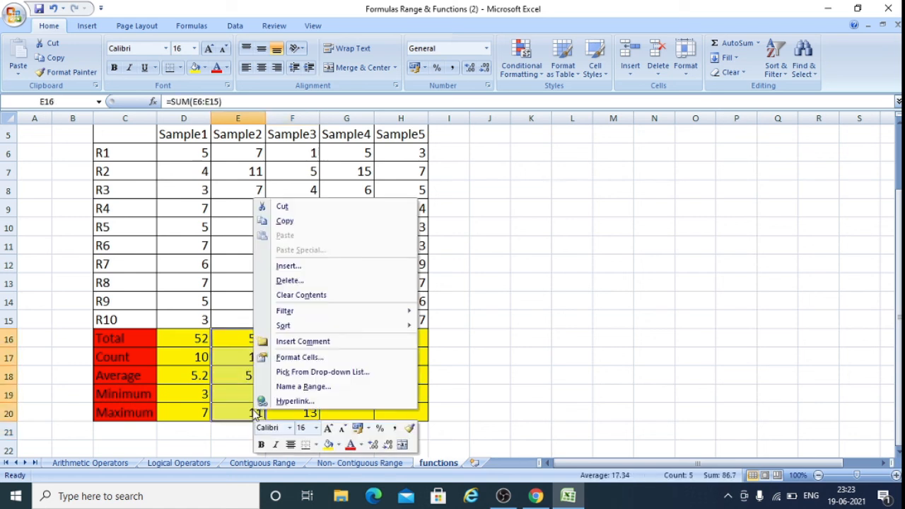
click(301, 224)
drag(362, 338, 370, 406)
right_click(370, 408)
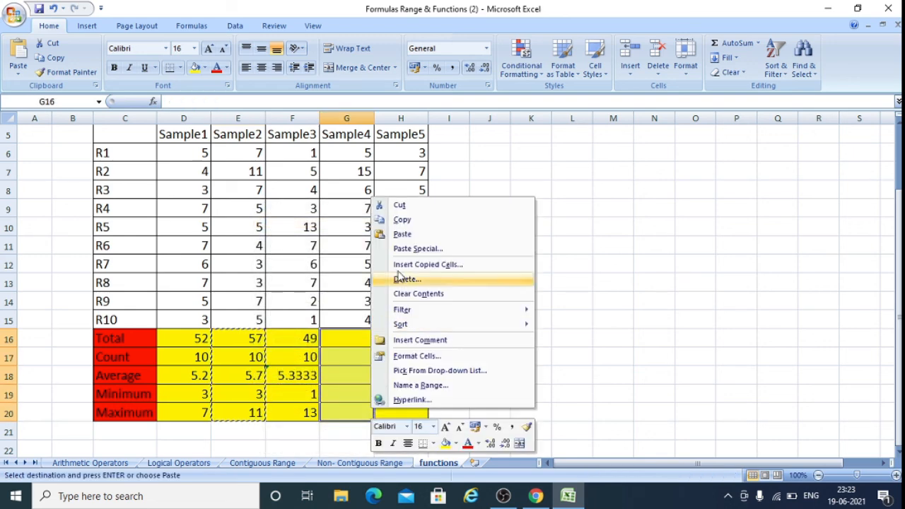
click(415, 238)
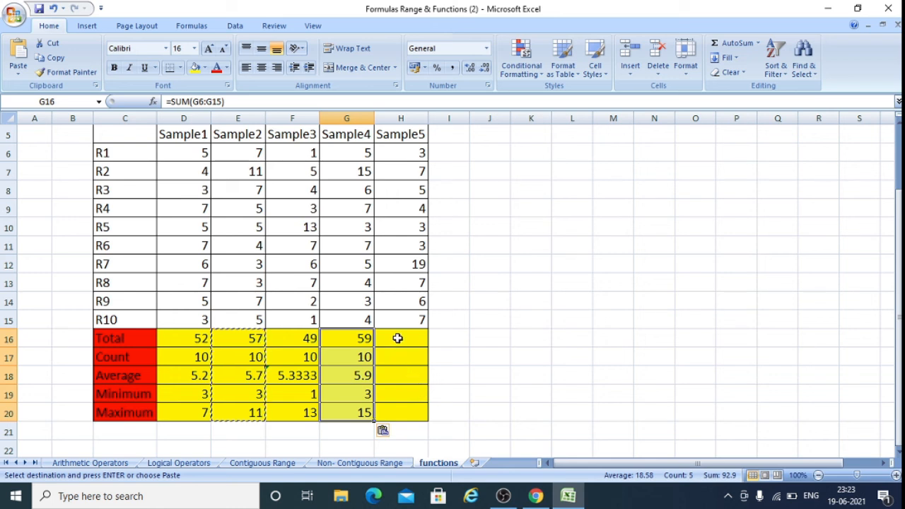
- Paste the copied Sample2 summary formulas into H16:H20 for Sample5 and end copy mode
right_click(397, 339)
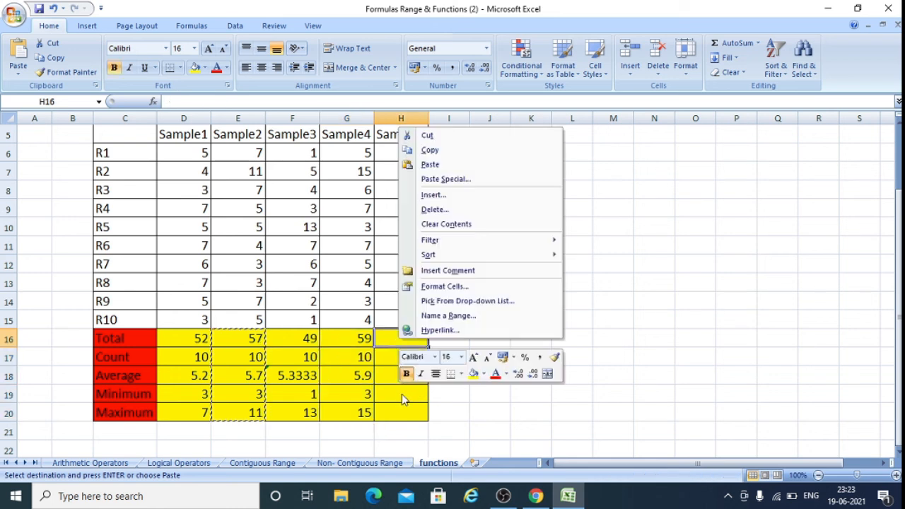
click(624, 408)
drag(413, 341, 418, 413)
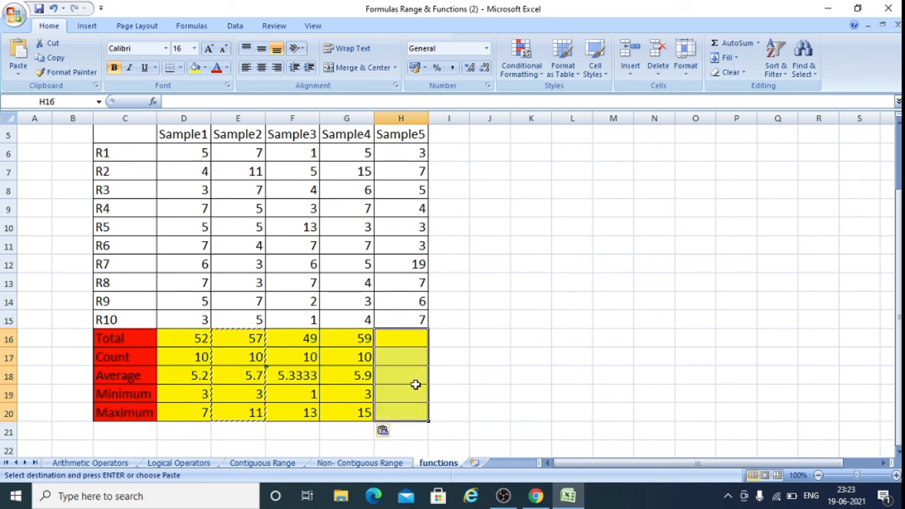
right_click(416, 384)
click(460, 210)
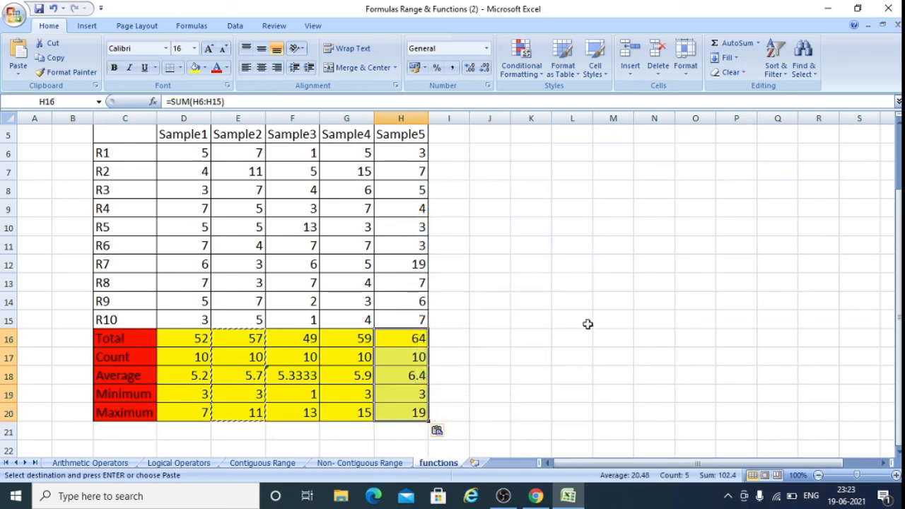
click(575, 283)
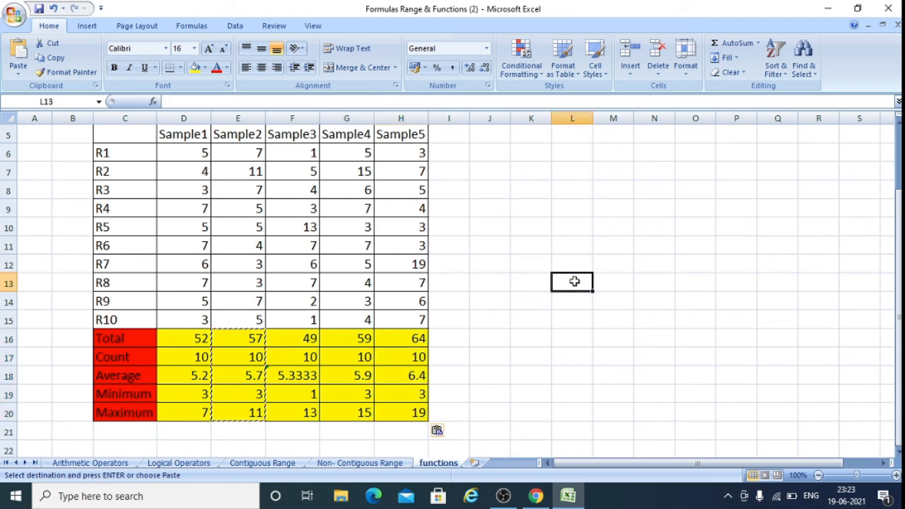
key(Escape)
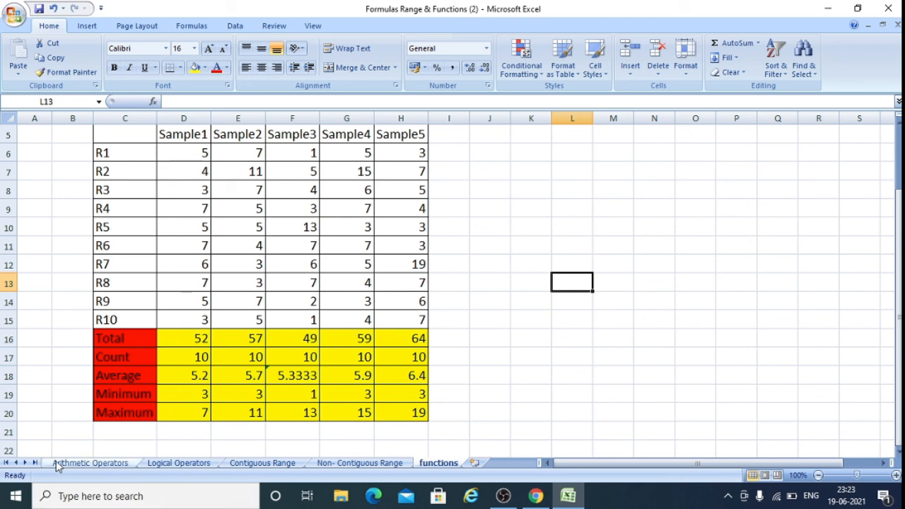
- Review the Arithmetic Operators, Logical Operators, Contiguous Range, Non- Contiguous Range and functions sheets, plus the available AutoSum functions
click(115, 465)
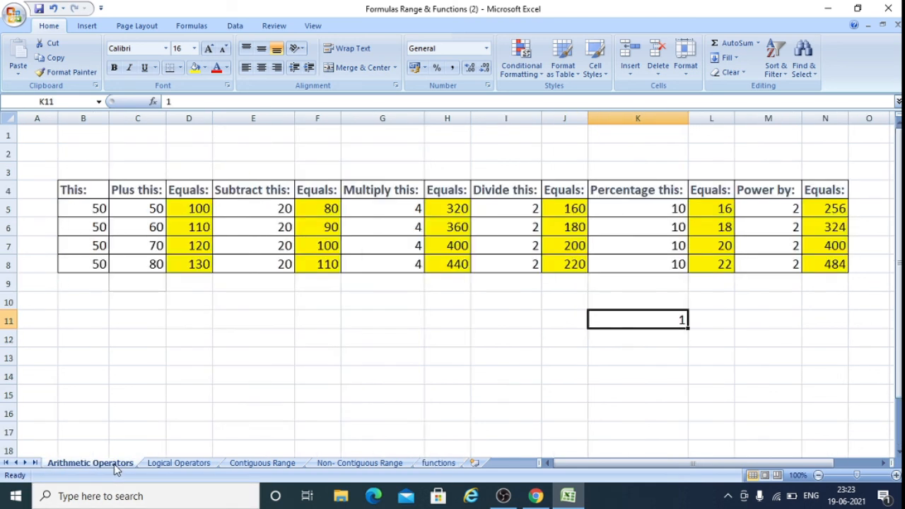
click(178, 466)
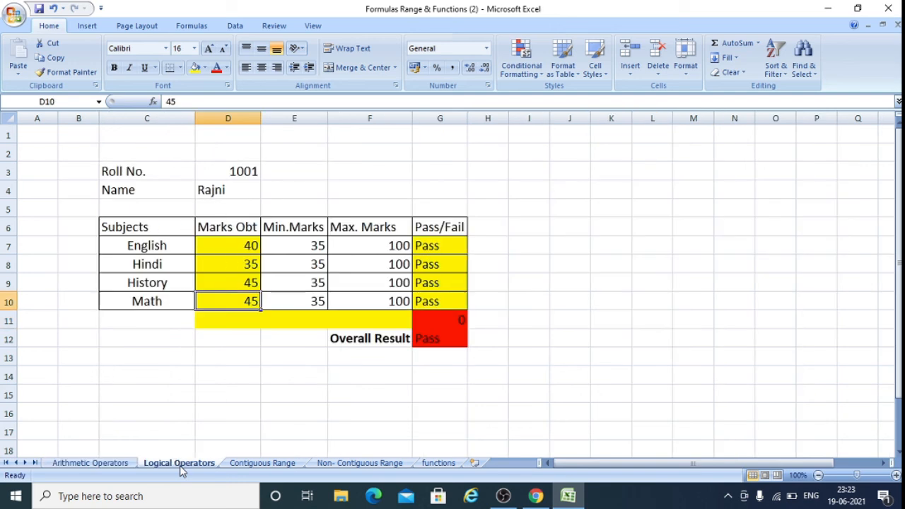
click(263, 464)
click(361, 464)
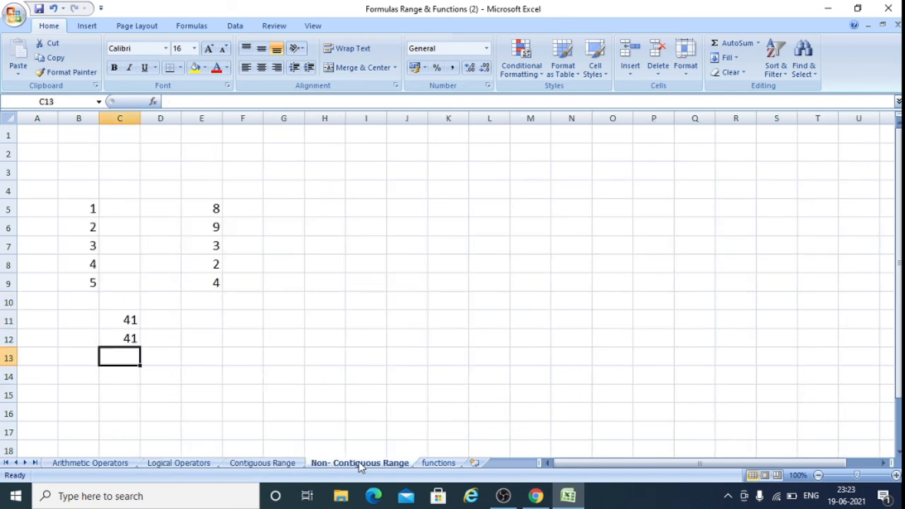
click(439, 464)
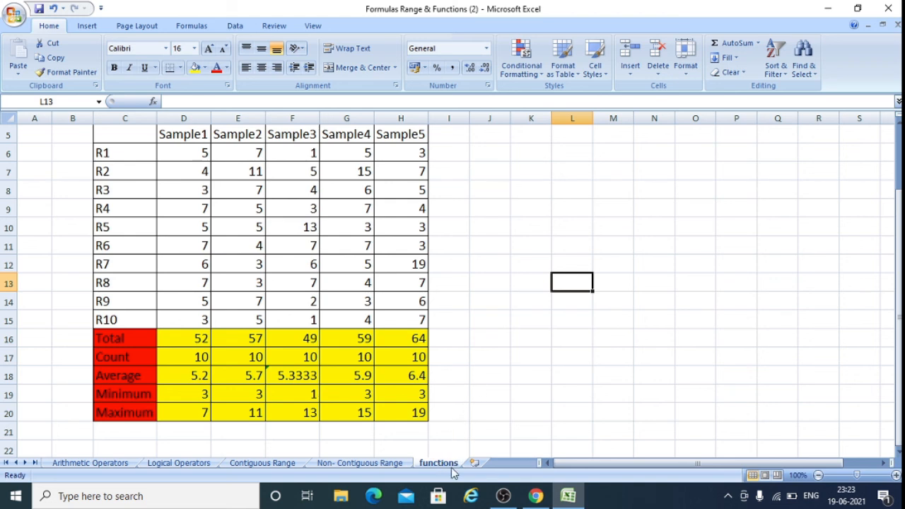
click(758, 44)
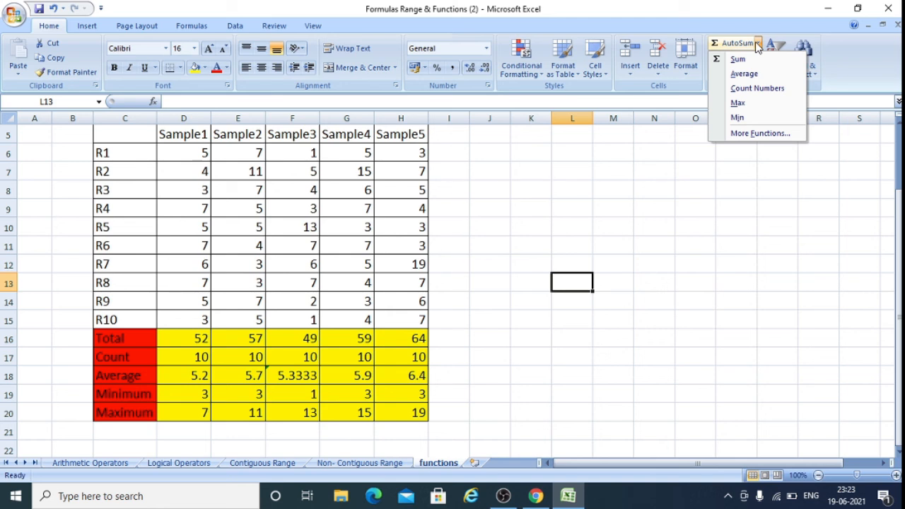